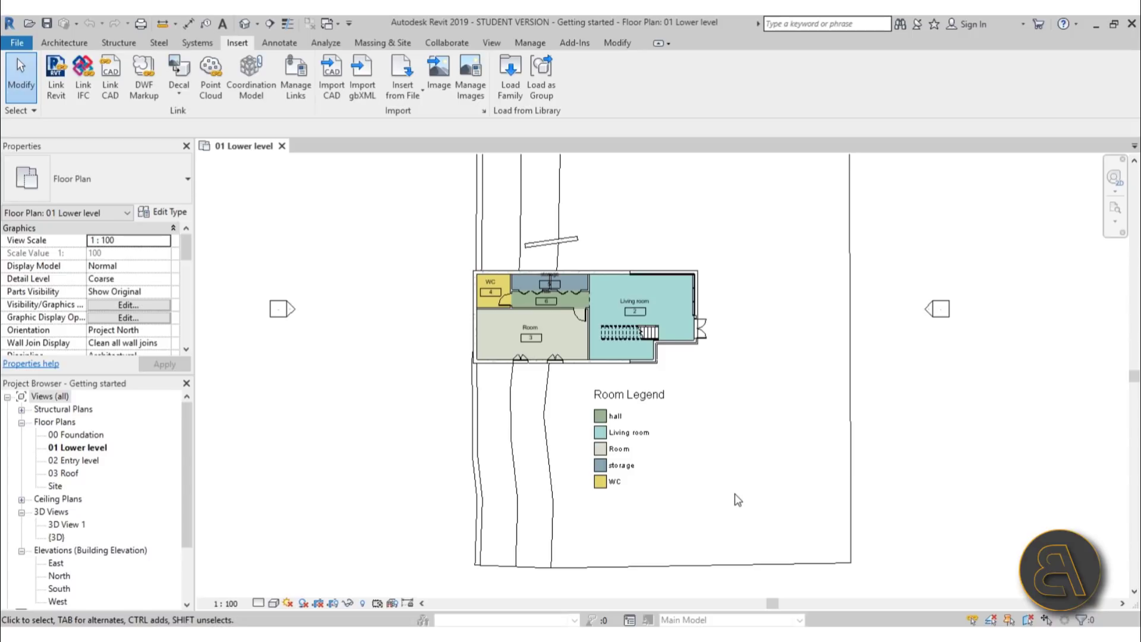
Recentre the plan, place a test desk north of the building, then delete it.
scroll(768, 450, "down", 2)
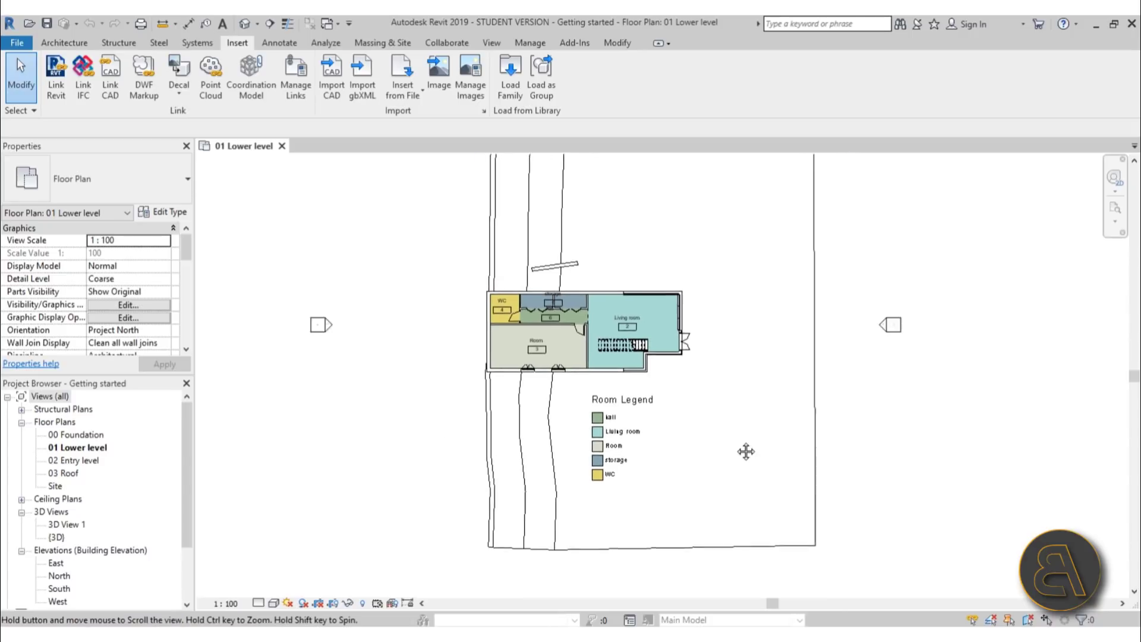
middle_click_drag(685, 453, 646, 449)
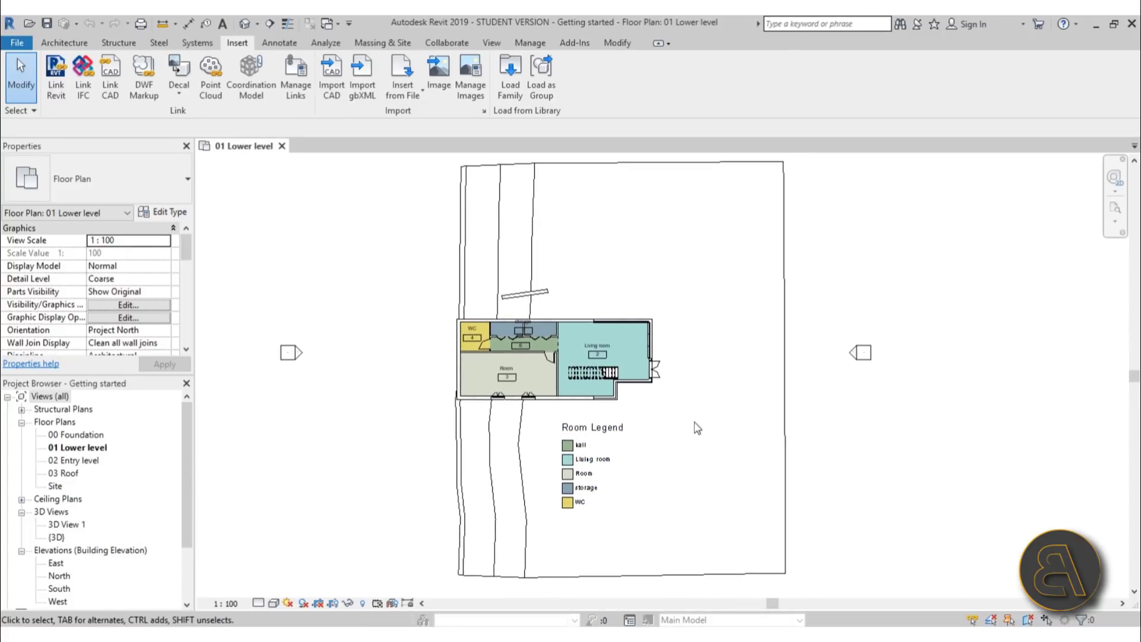
scroll(647, 416, "up", 3)
middle_click_drag(630, 425, 614, 458)
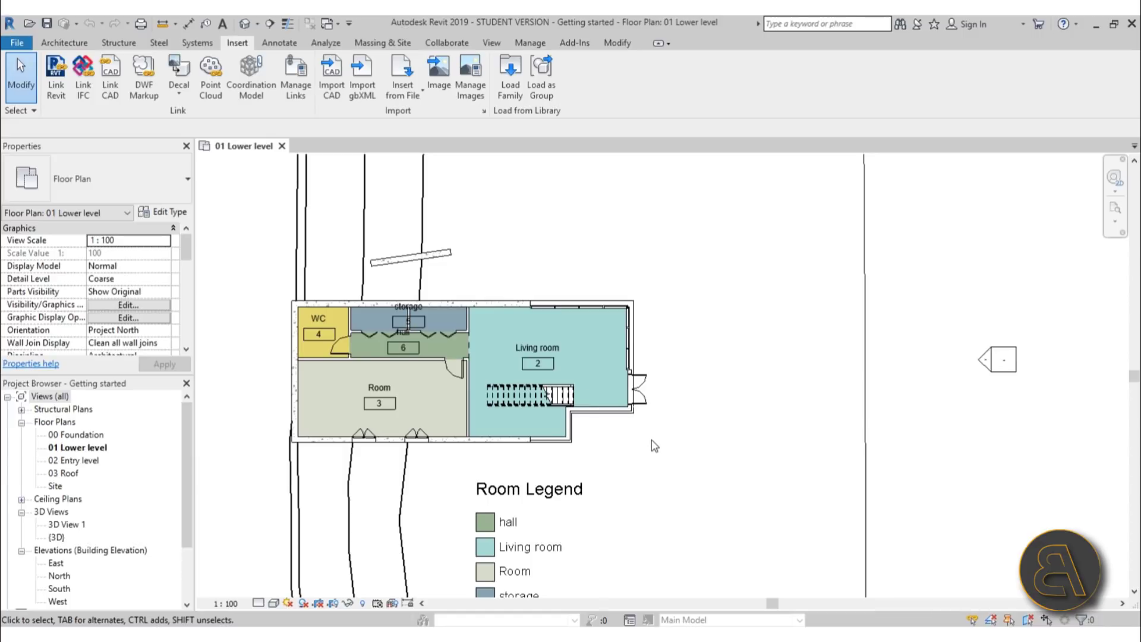
left_click(79, 40)
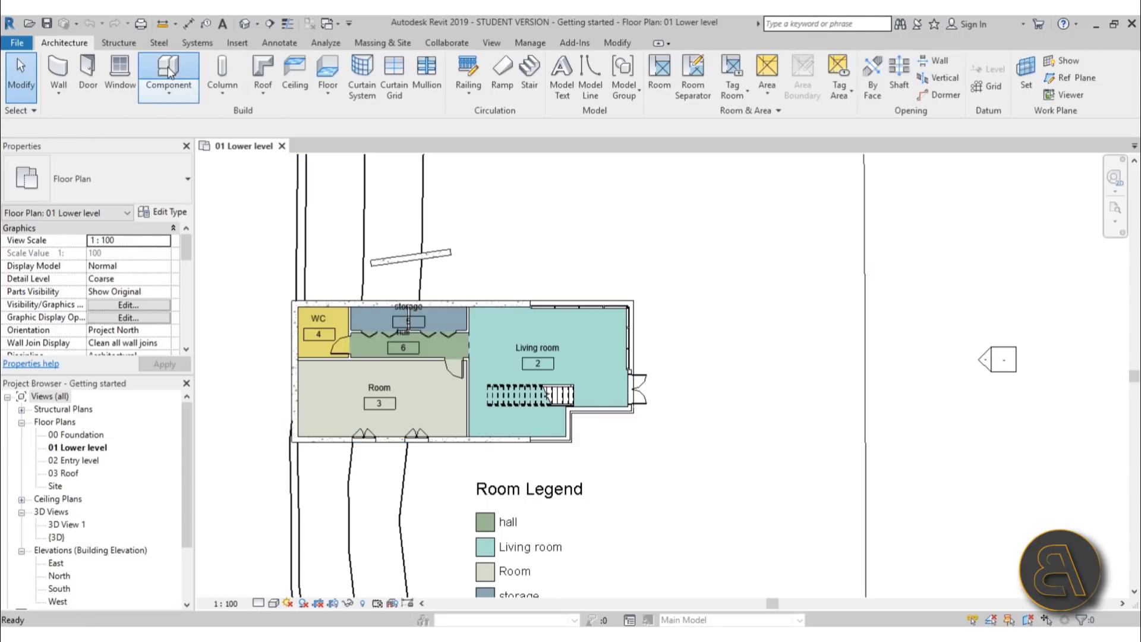
left_click(151, 189)
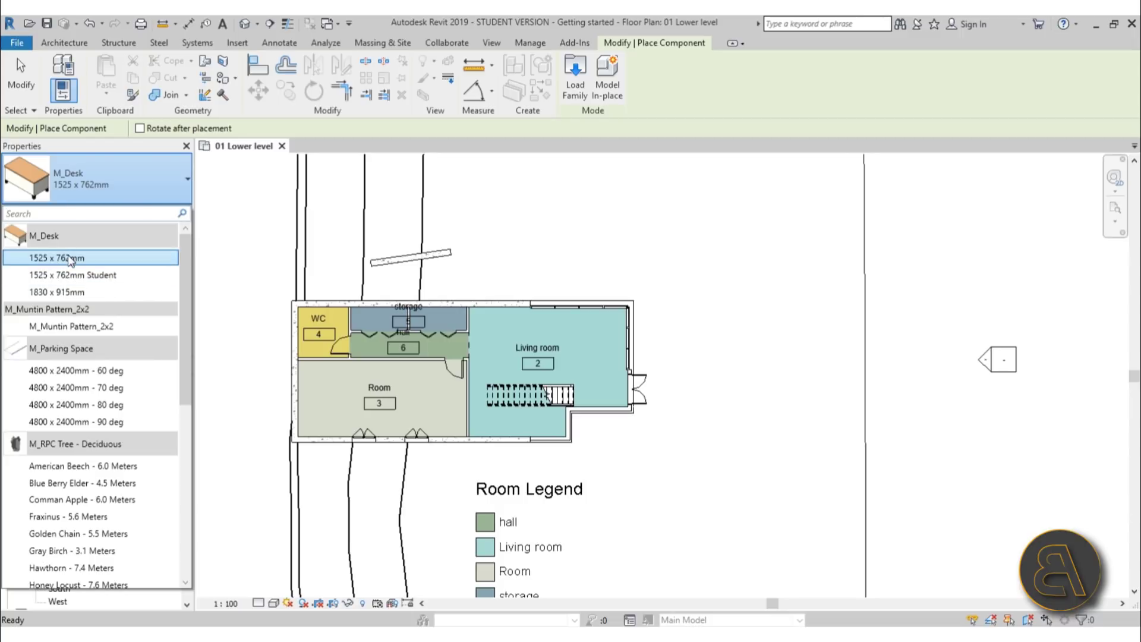
mouse_move(82, 270)
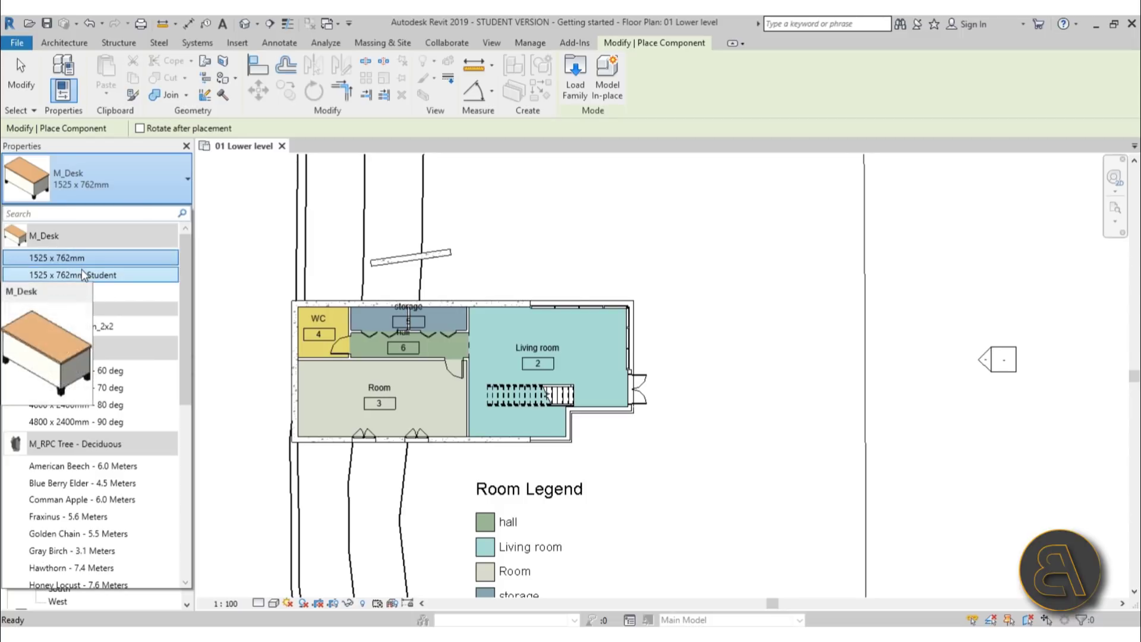
scroll(83, 277, "down", 7)
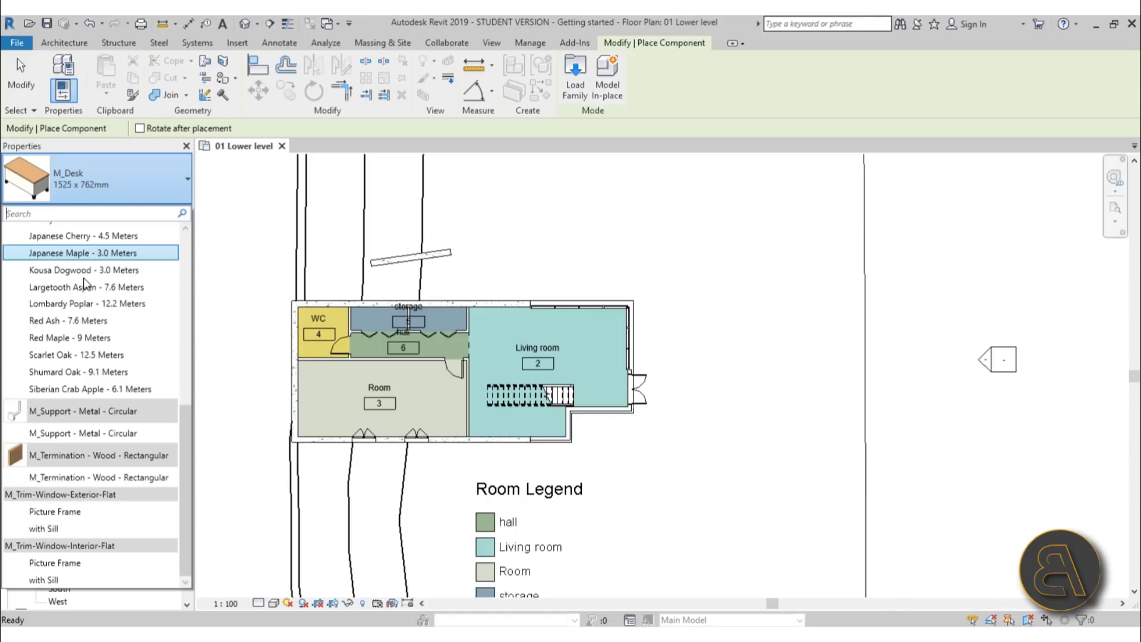
left_click(522, 230)
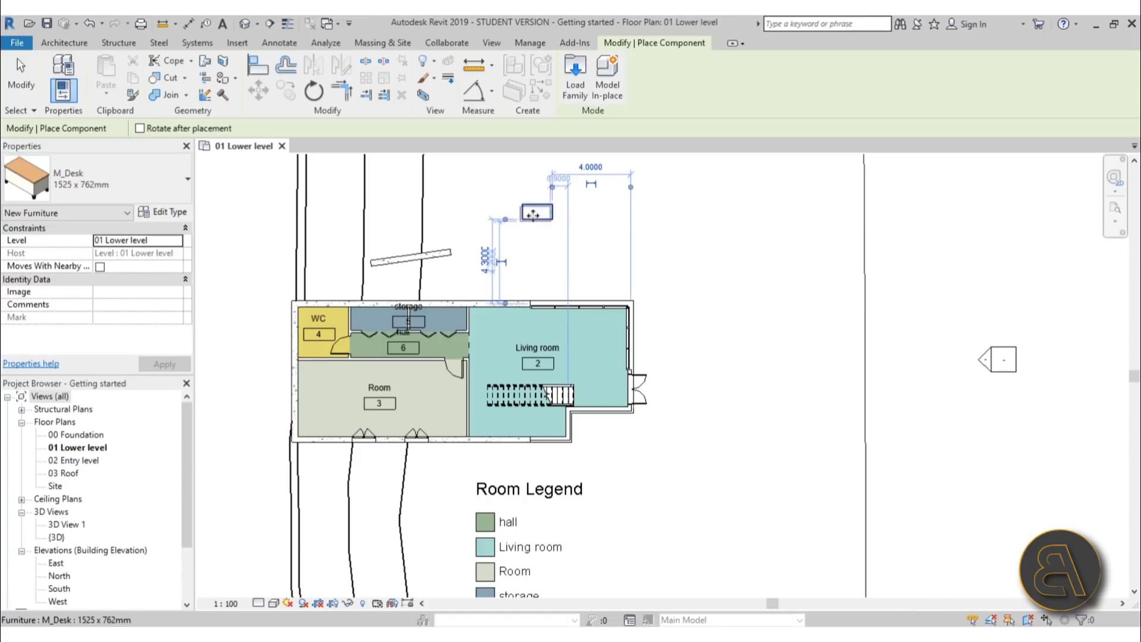
left_click(536, 223)
key("Escape")
key("Escape")
left_click(536, 223)
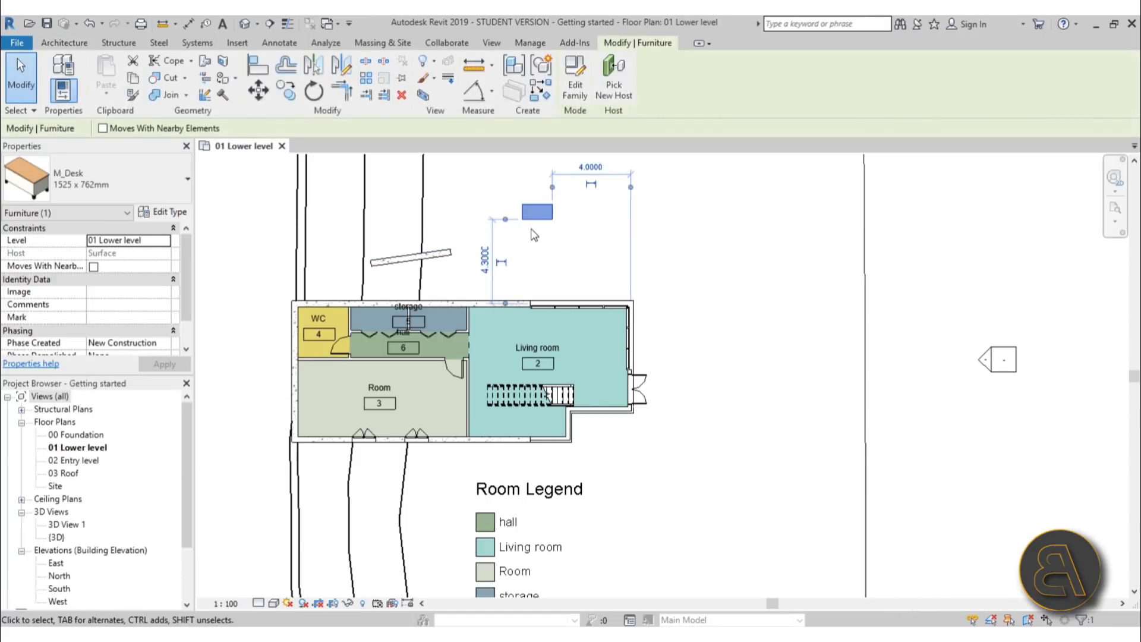
key("Delete")
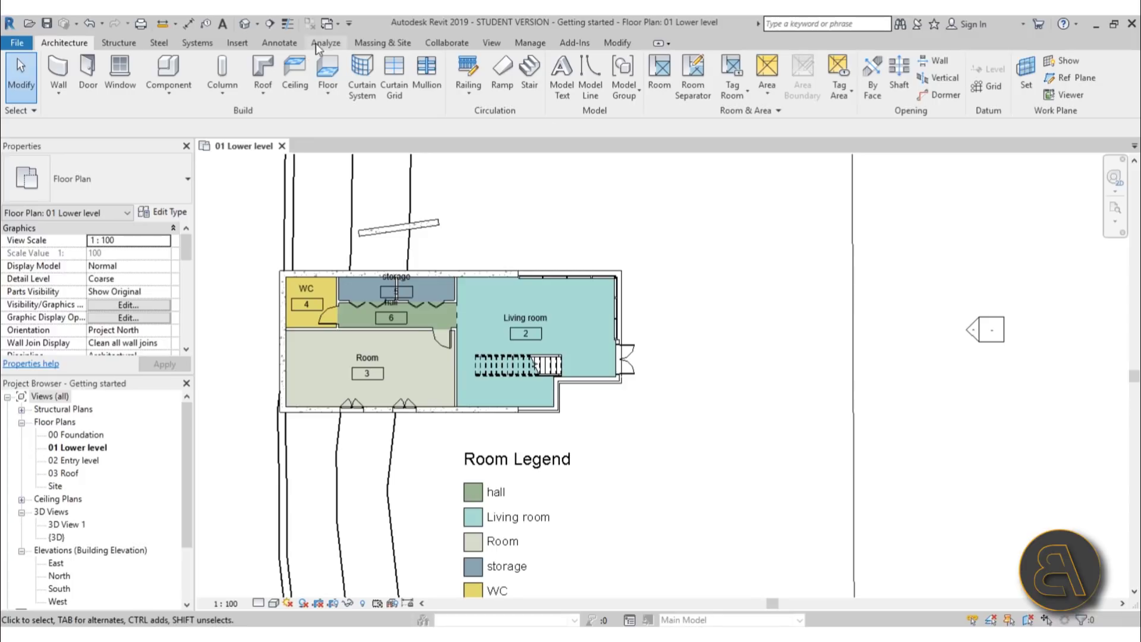
Open the Load Family library browser from the Insert tools.
left_click(169, 72)
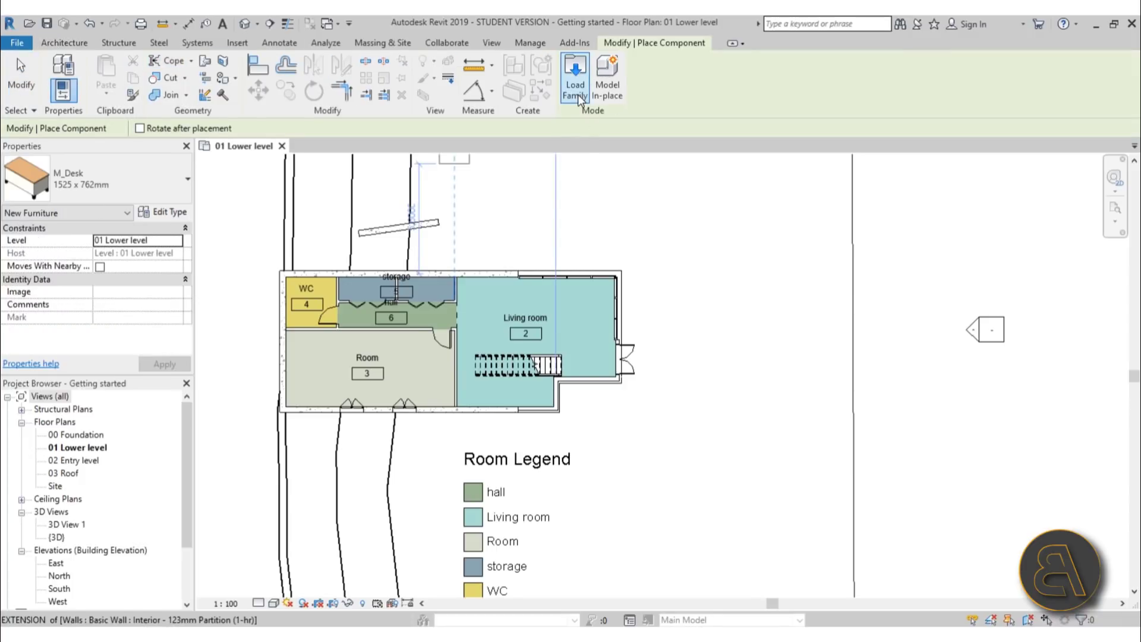
key("Escape")
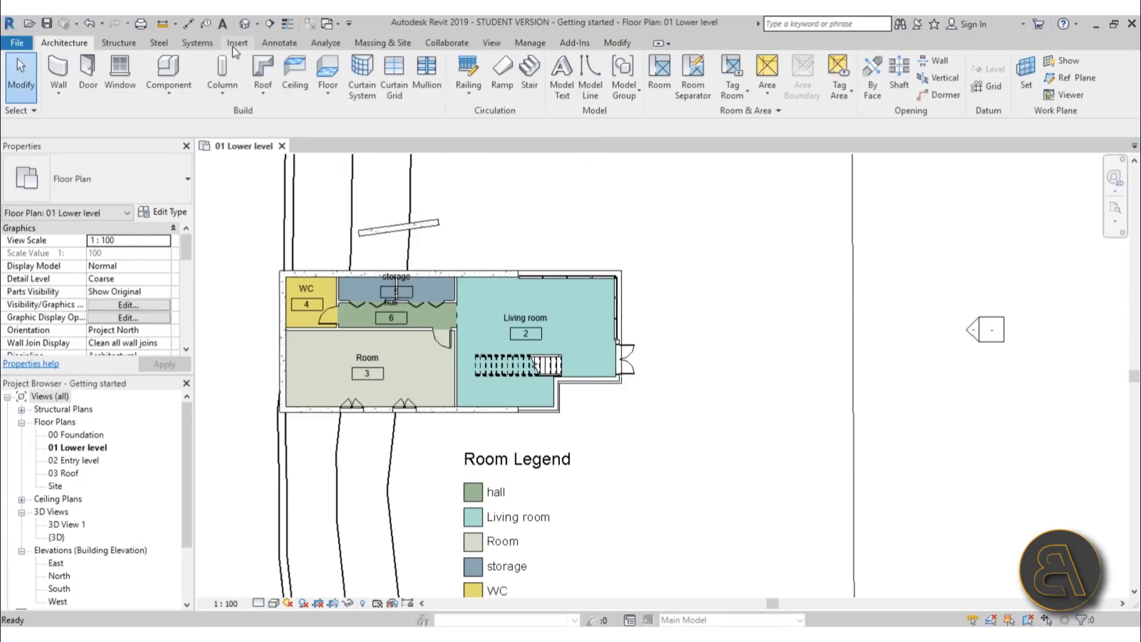
left_click(236, 44)
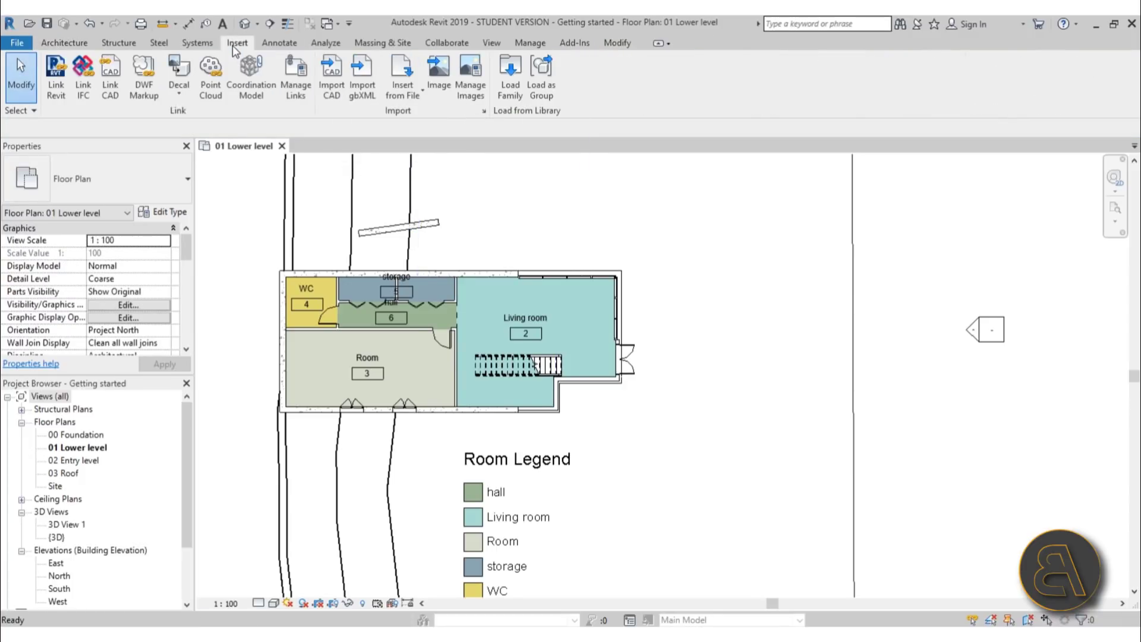
left_click(515, 98)
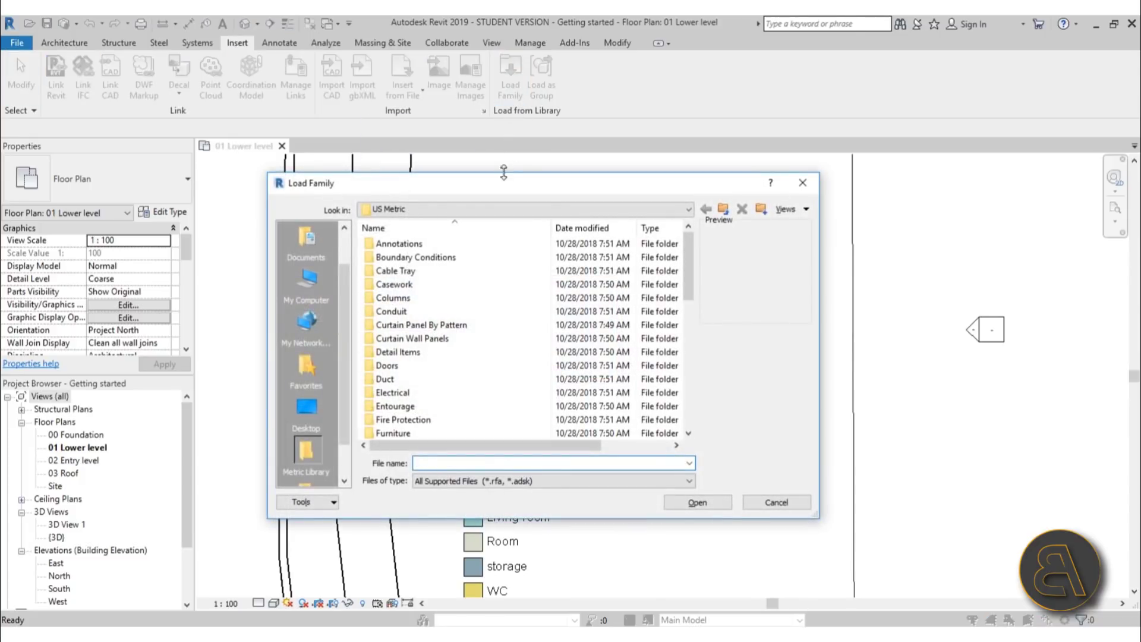
left_click_drag(503, 173, 503, 153)
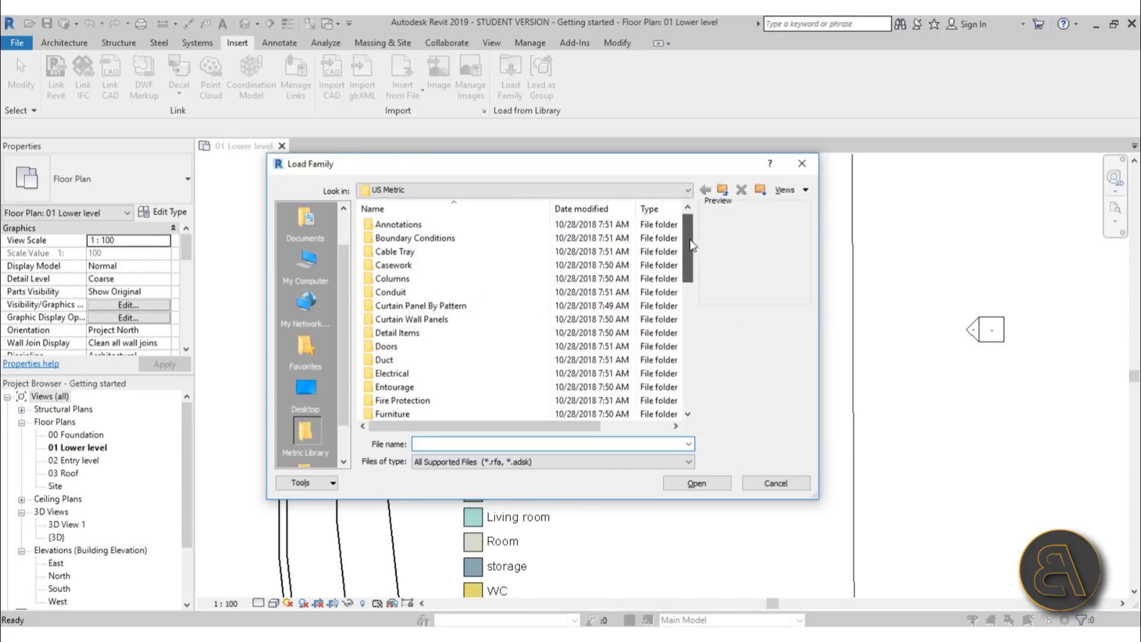
left_click_drag(691, 241, 691, 259)
Load M_Chair-Corbu and M_Sofa-Corbu from Furniture > Seating.
left_click(392, 360)
double_click(392, 360)
double_click(391, 251)
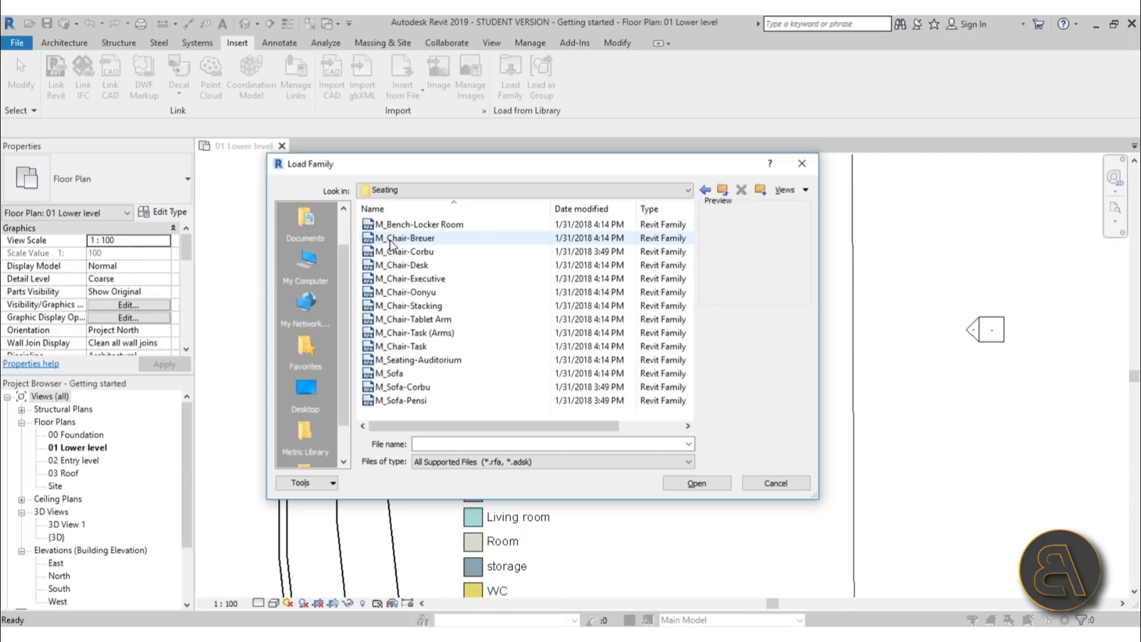
left_click(419, 252)
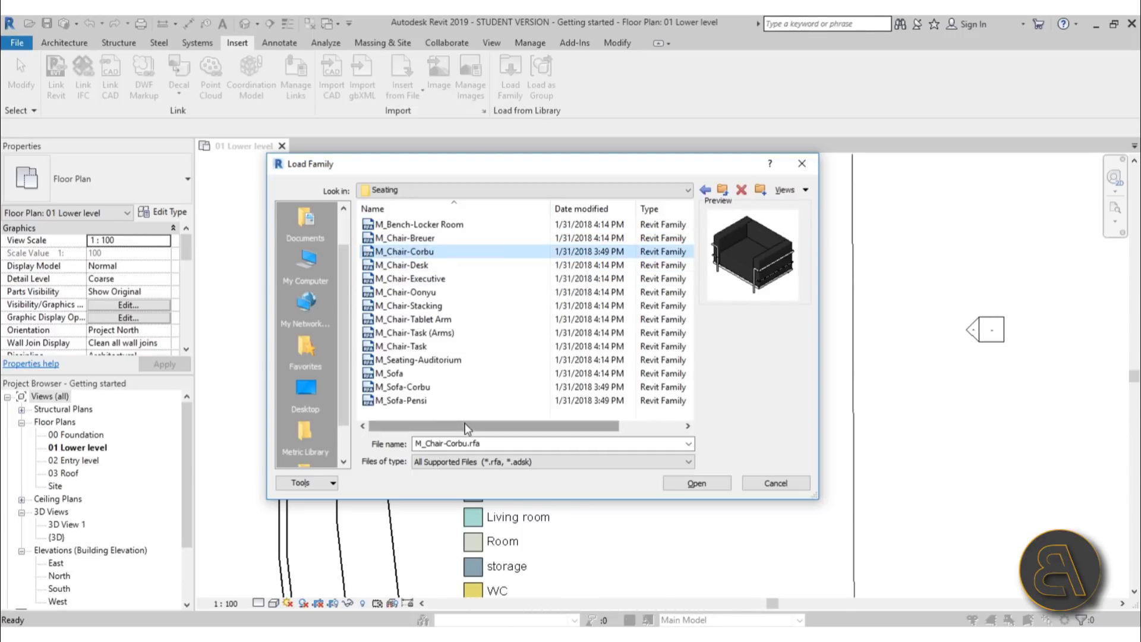
left_click(412, 387)
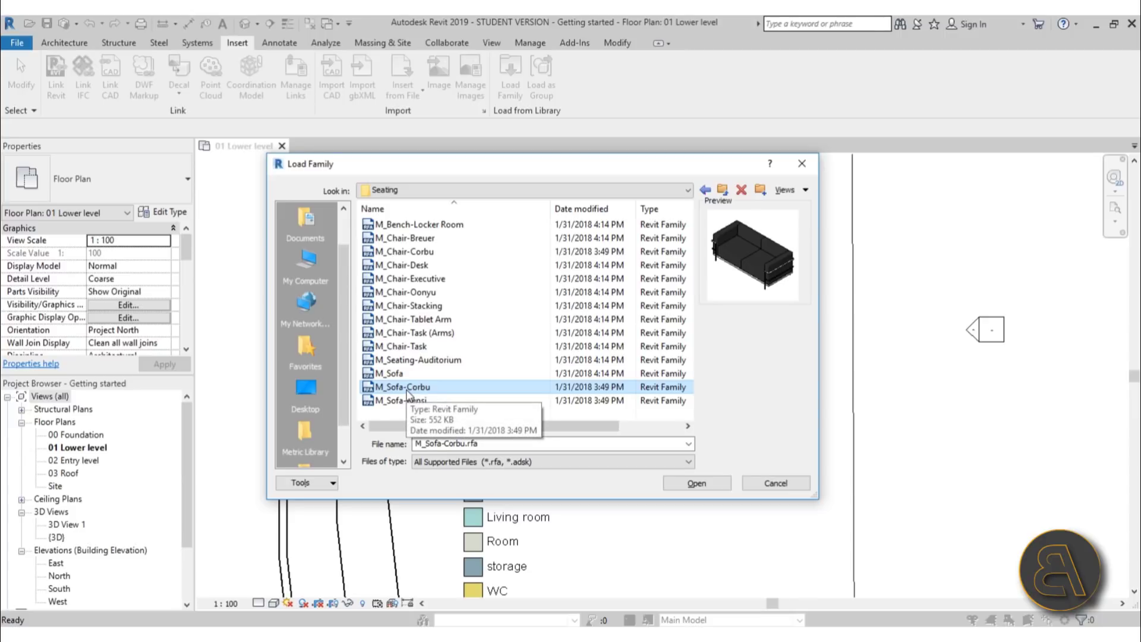
left_click(428, 253)
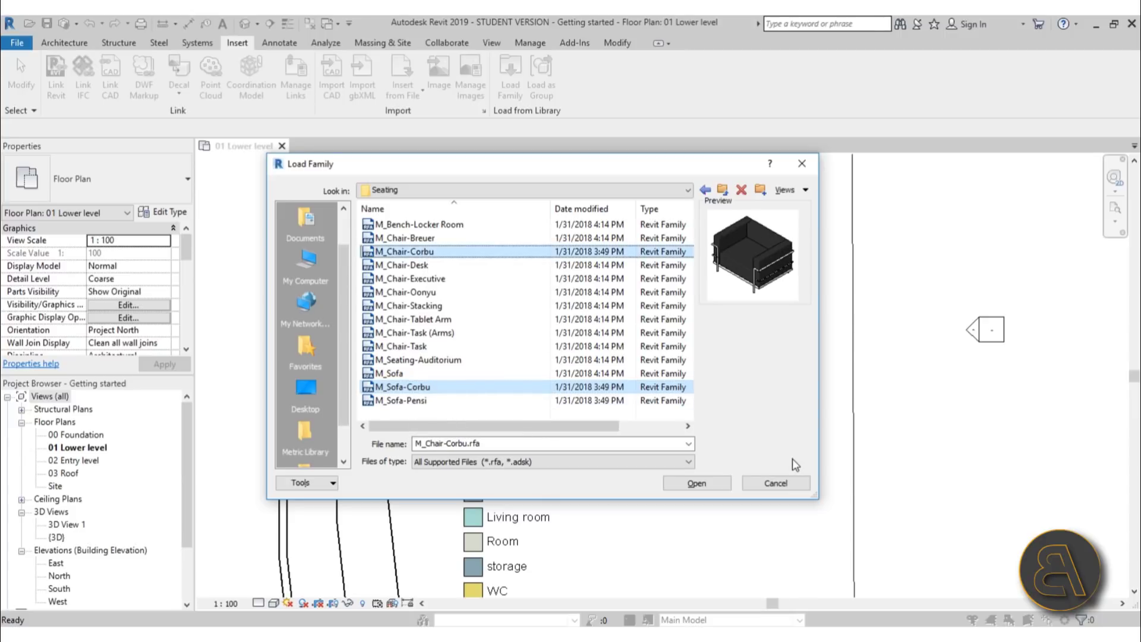
left_click(705, 486)
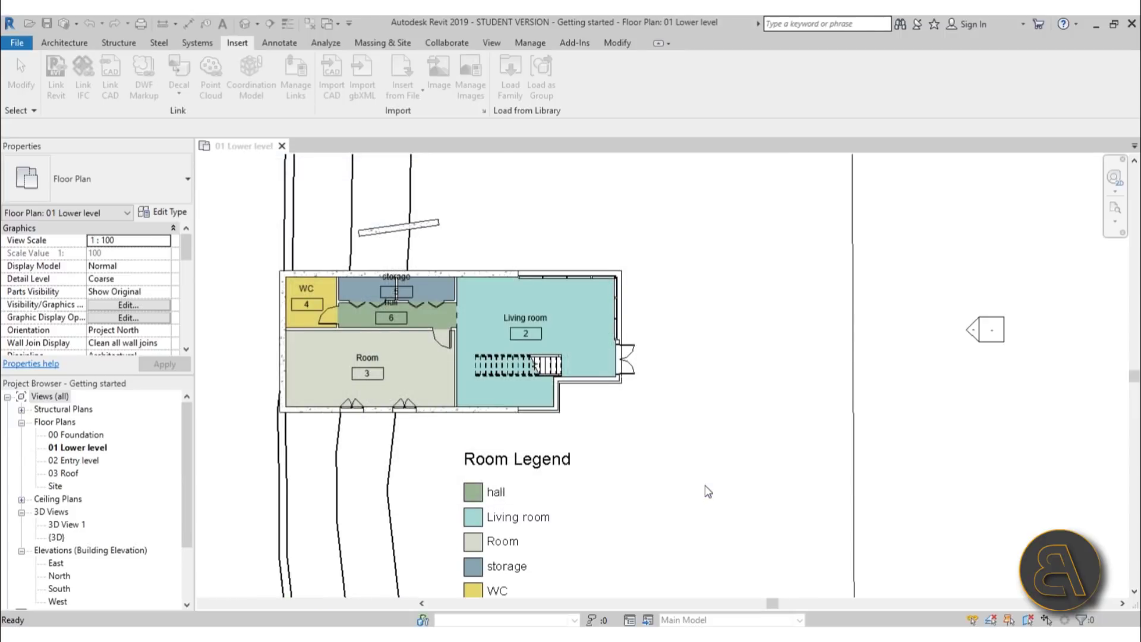
Place an M_Sofa-Corbu sofa in the Living room near the top wall.
scroll(632, 246, "up", 2)
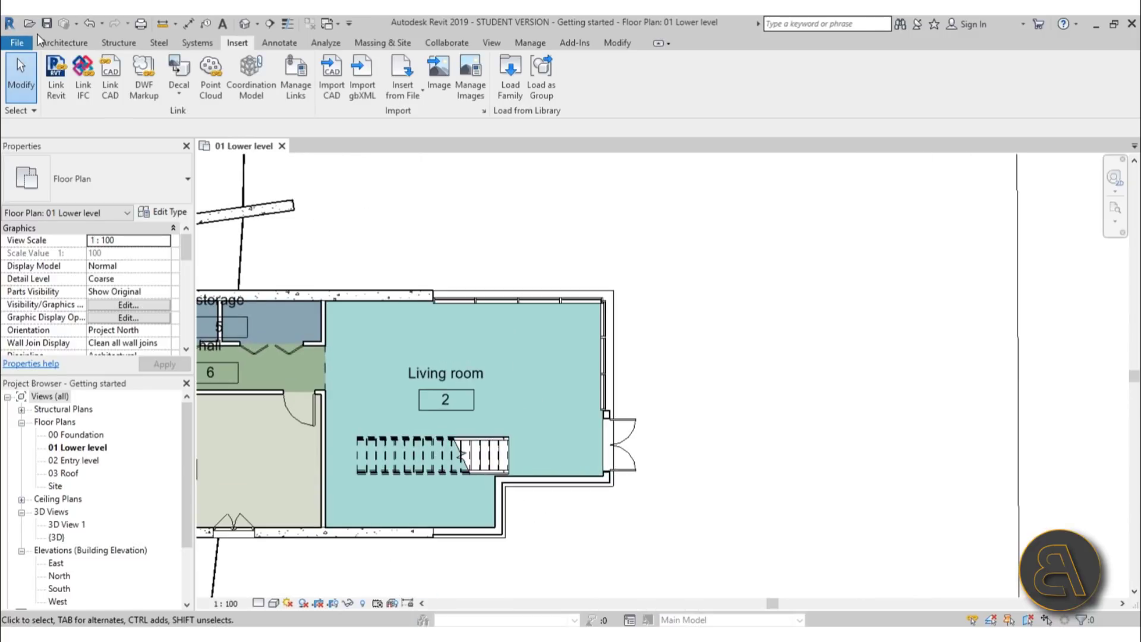
left_click(59, 43)
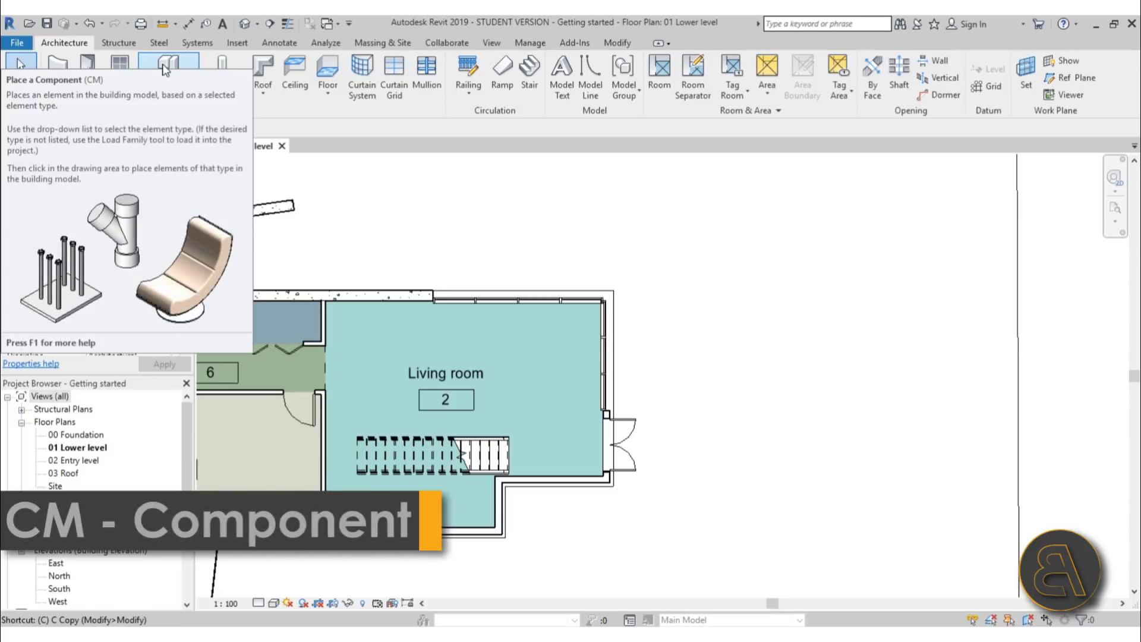
left_click(165, 70)
scroll(488, 324, "up", 2)
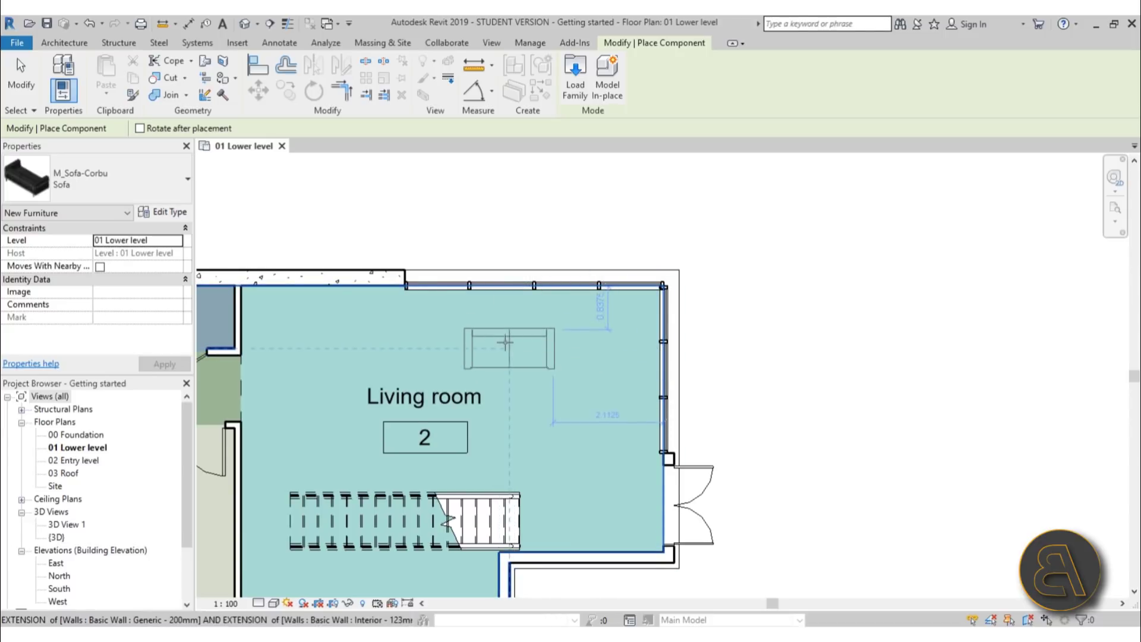
scroll(508, 345, "down", 3)
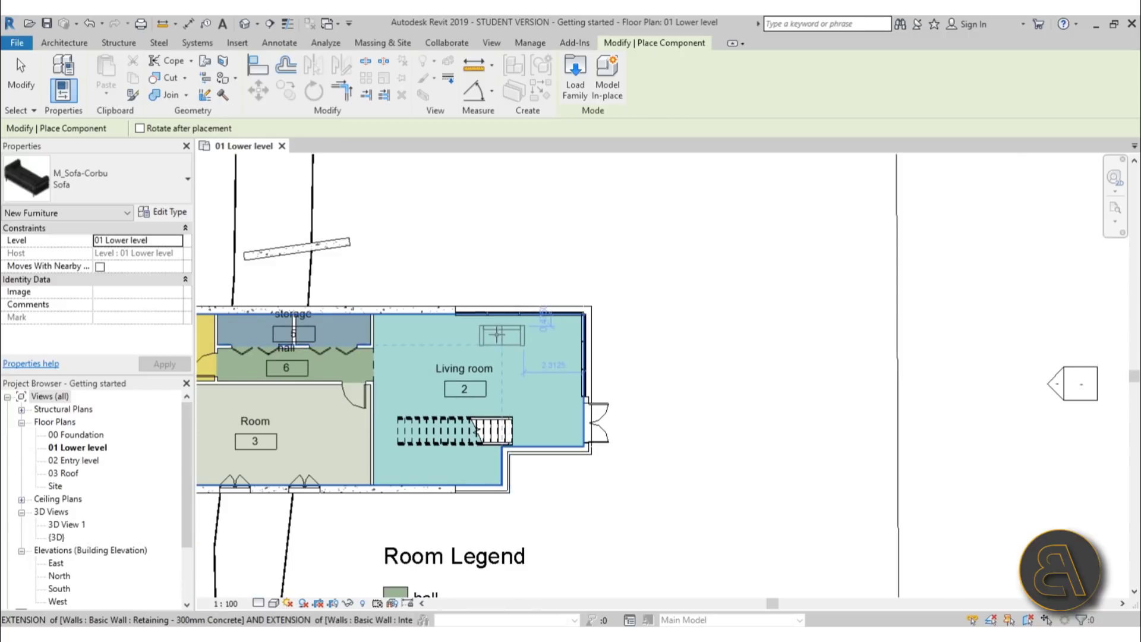
scroll(502, 341, "up", 3)
key("space")
key("space")
key("space")
key("space")
key("space")
key("space")
key("space")
key("space")
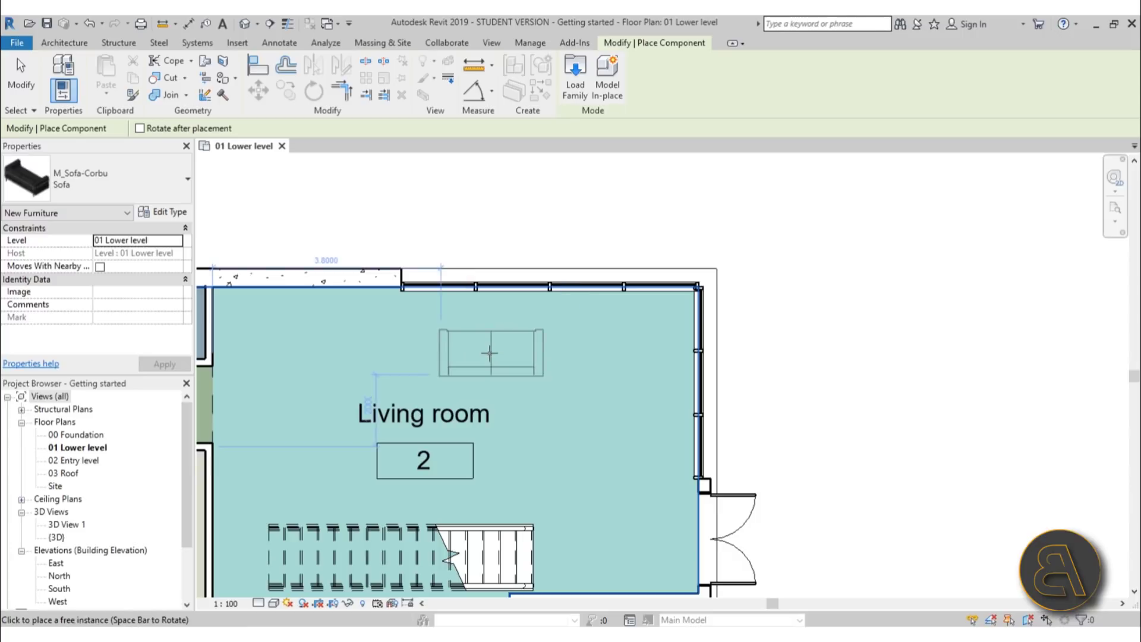
key("space")
key("space")
key("space")
key("space")
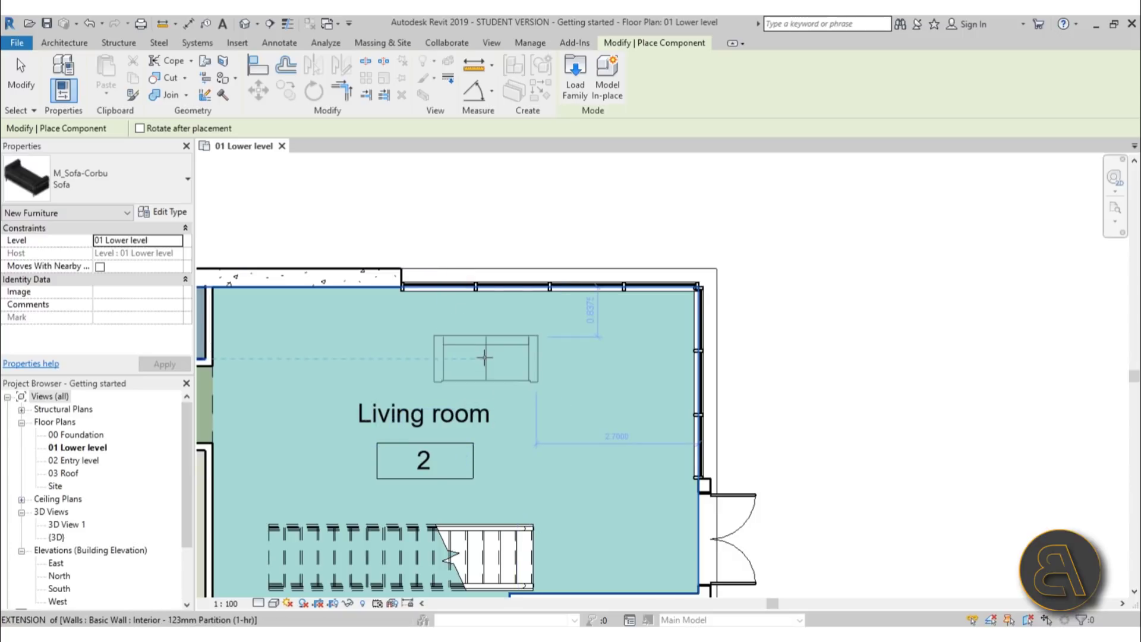
key("space")
key("space")
key("space")
key("space")
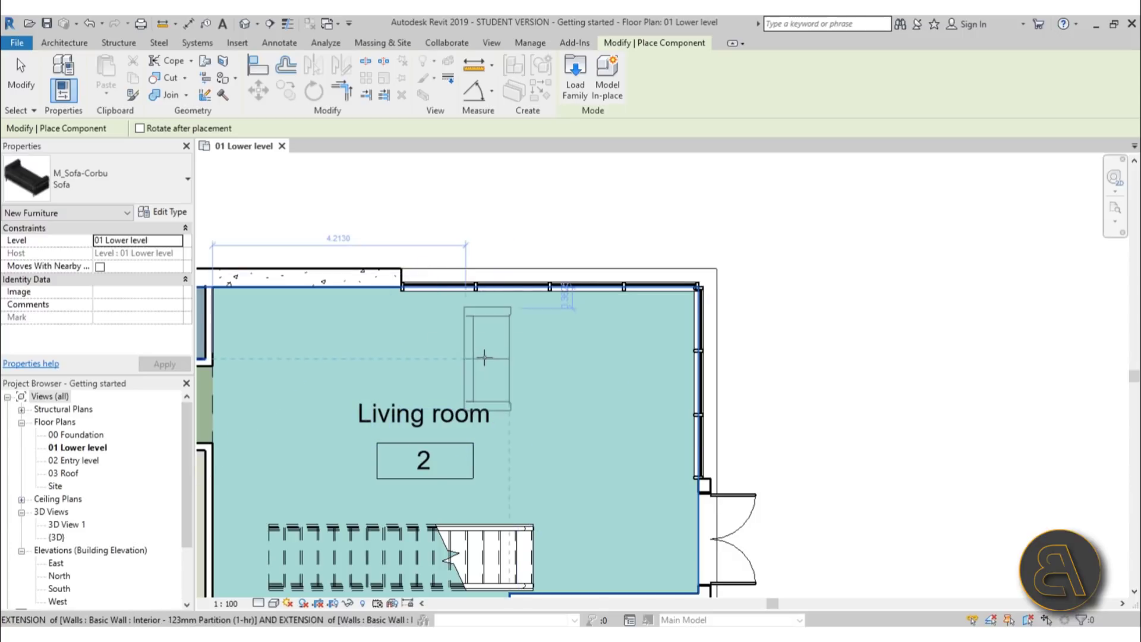
key("space")
key("space")
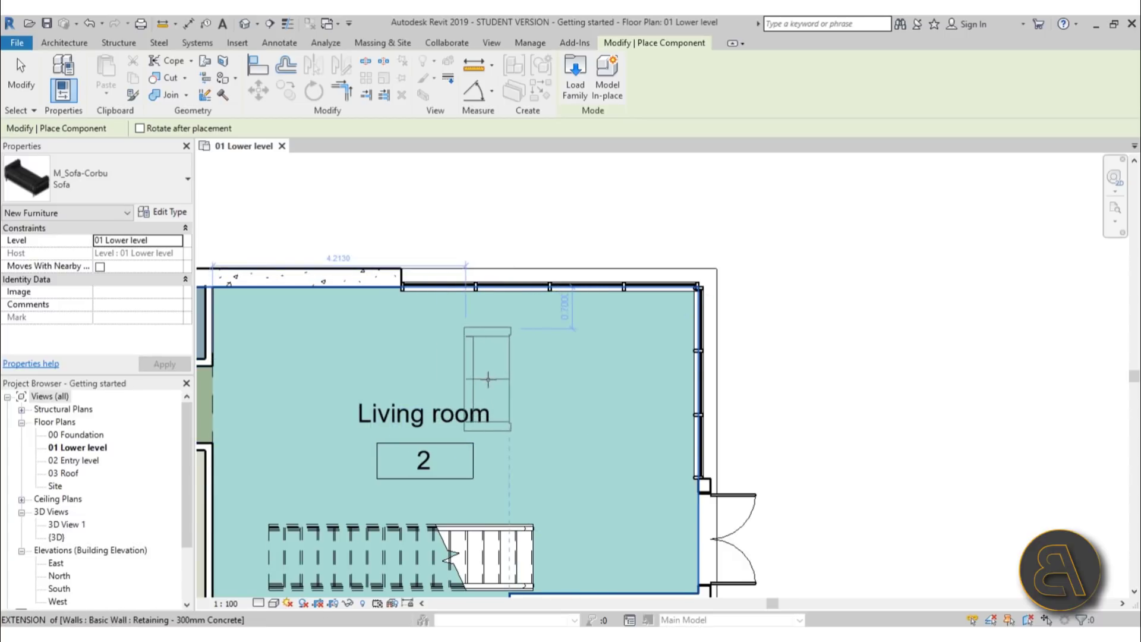
left_click(468, 369)
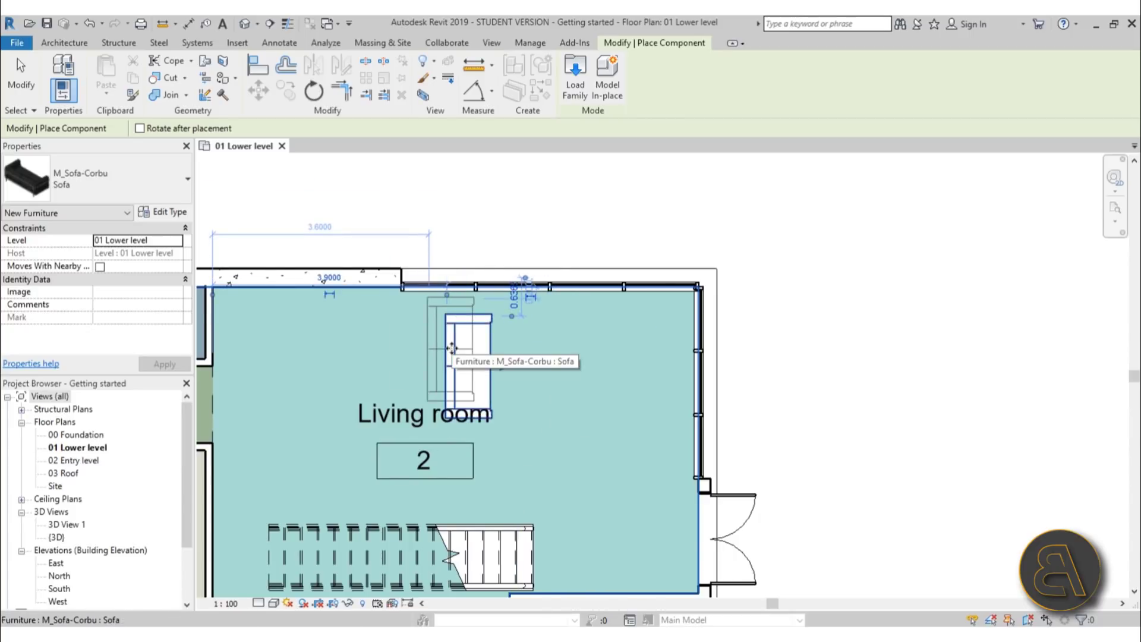
Choose the M_Chair-Corbu : Chair type for placement.
left_click(139, 181)
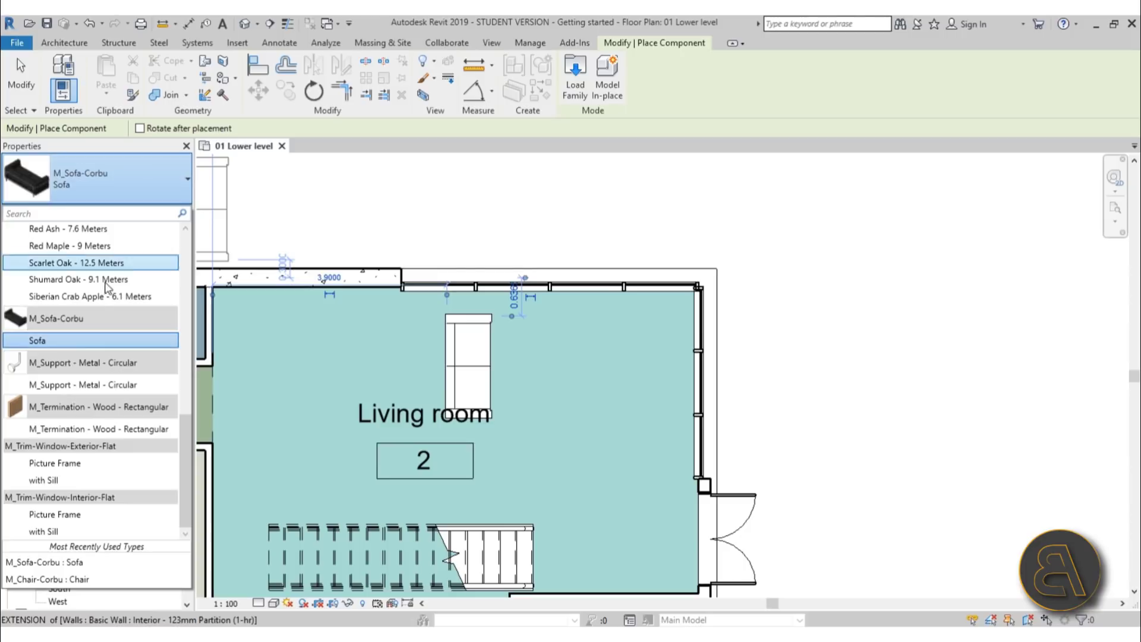
scroll(96, 365, "up", 4)
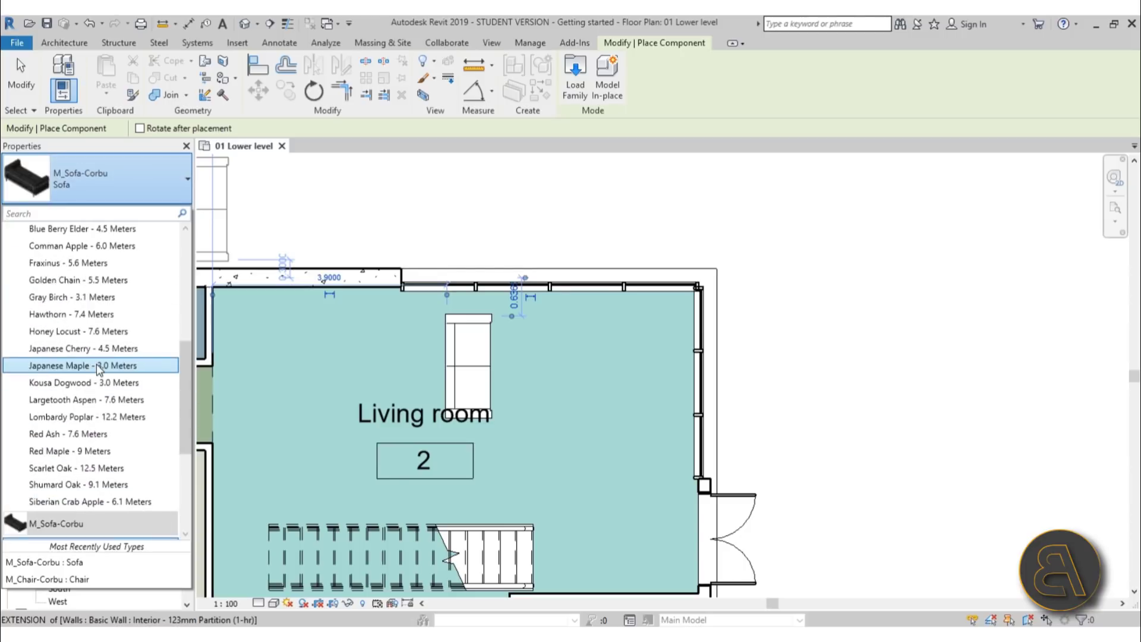
scroll(97, 362, "up", 5)
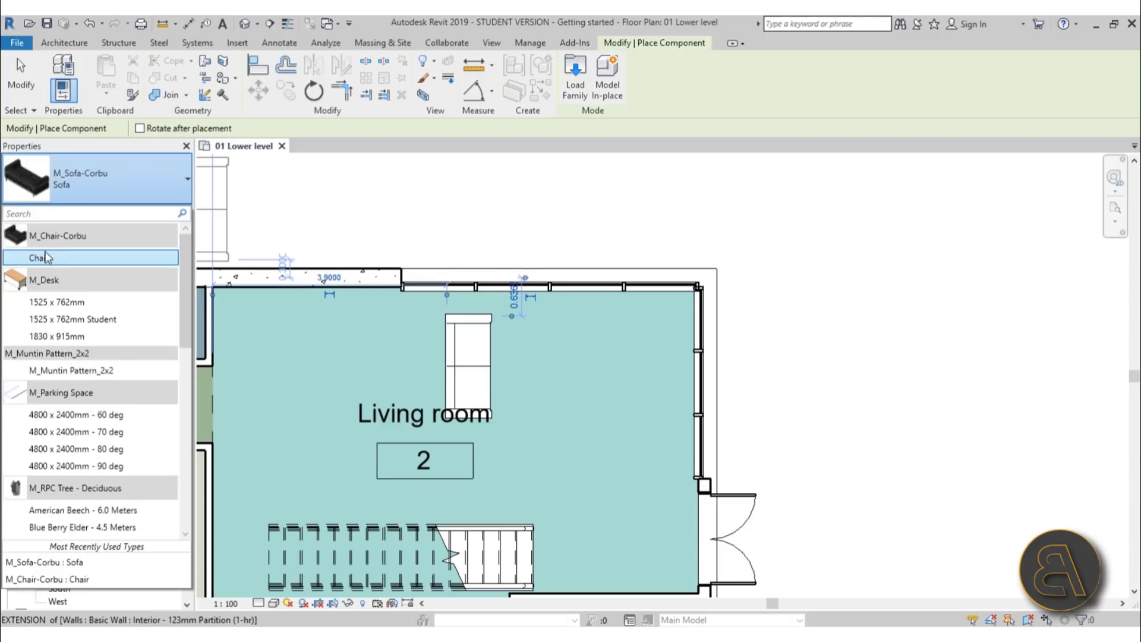
left_click(40, 258)
scroll(539, 413, "up", 2)
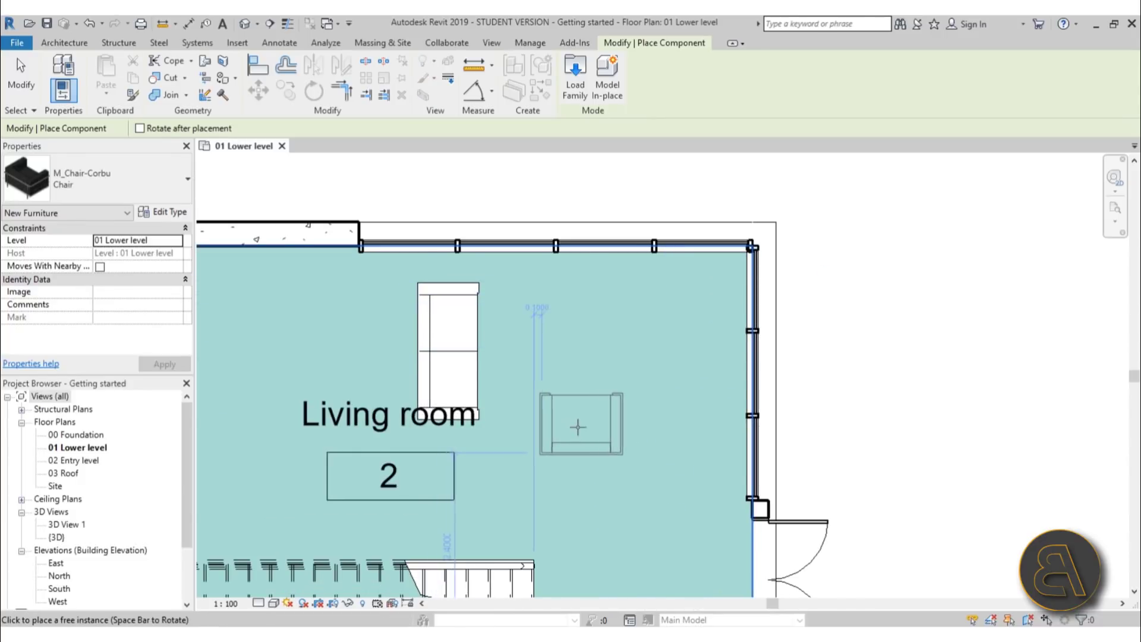
Place two Corbu chairs side by side in the Living room.
left_click(568, 426)
left_click(686, 425)
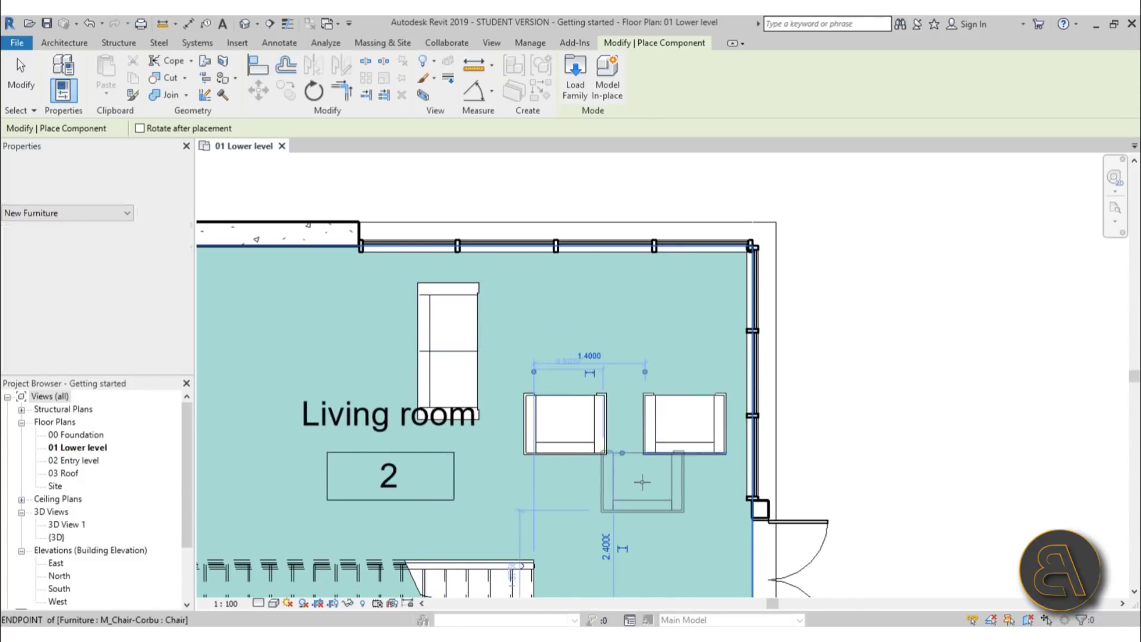
scroll(651, 342, "down", 2)
scroll(630, 386, "up", 2)
key("Escape")
Nudge both chairs down and left into their final position, then deselect them.
left_click(621, 386)
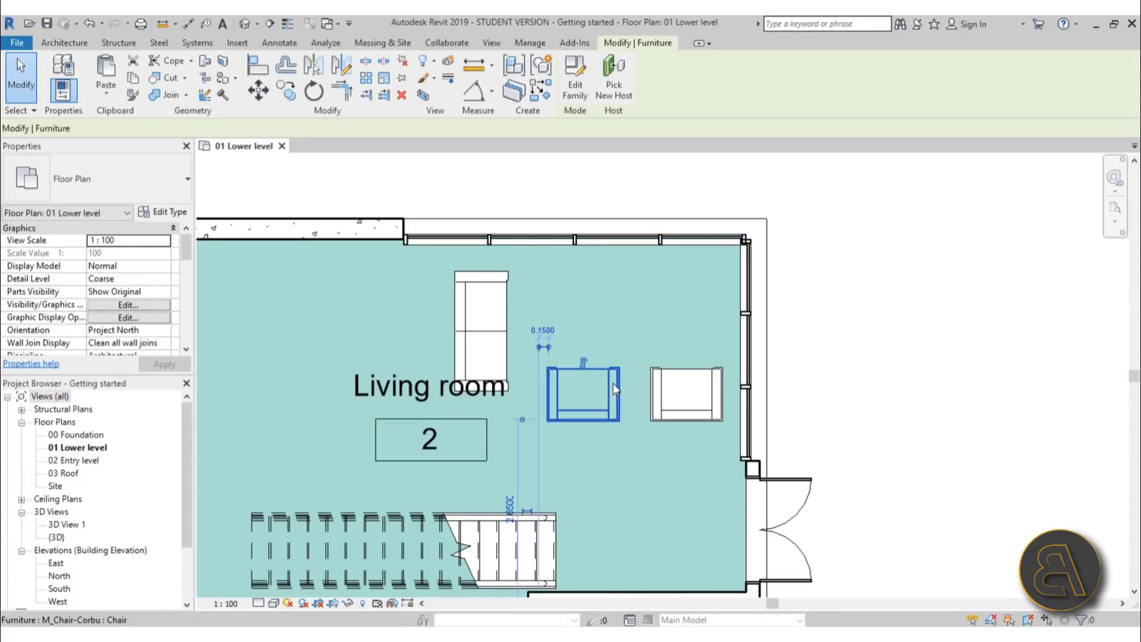
left_click(665, 392, "ctrl")
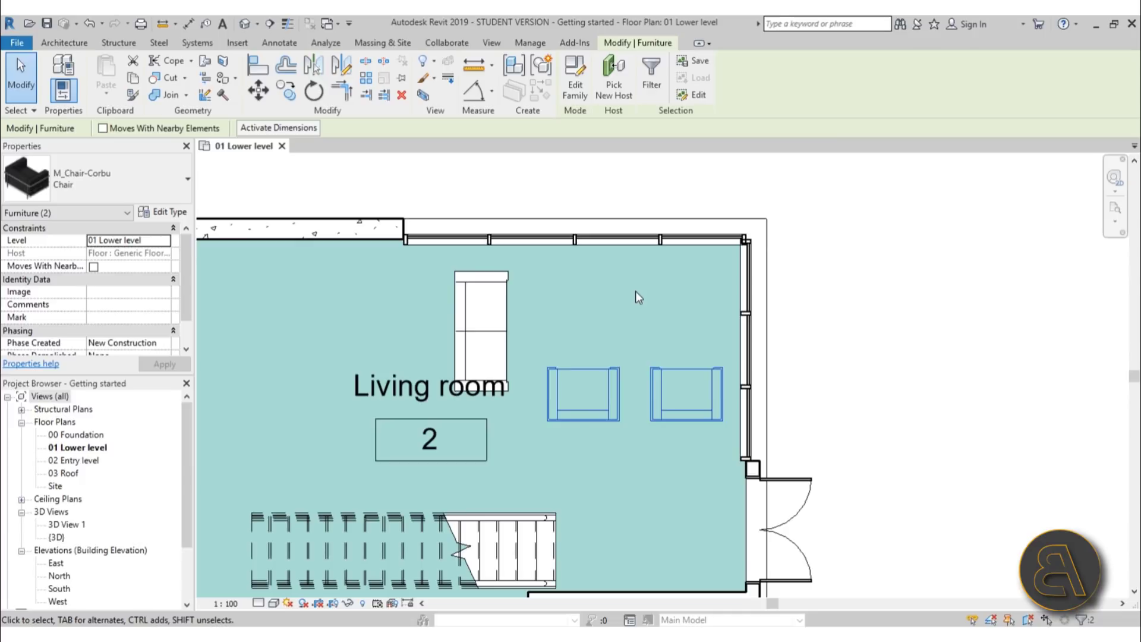
key("Down")
key("Down")
key("Down")
key("Down")
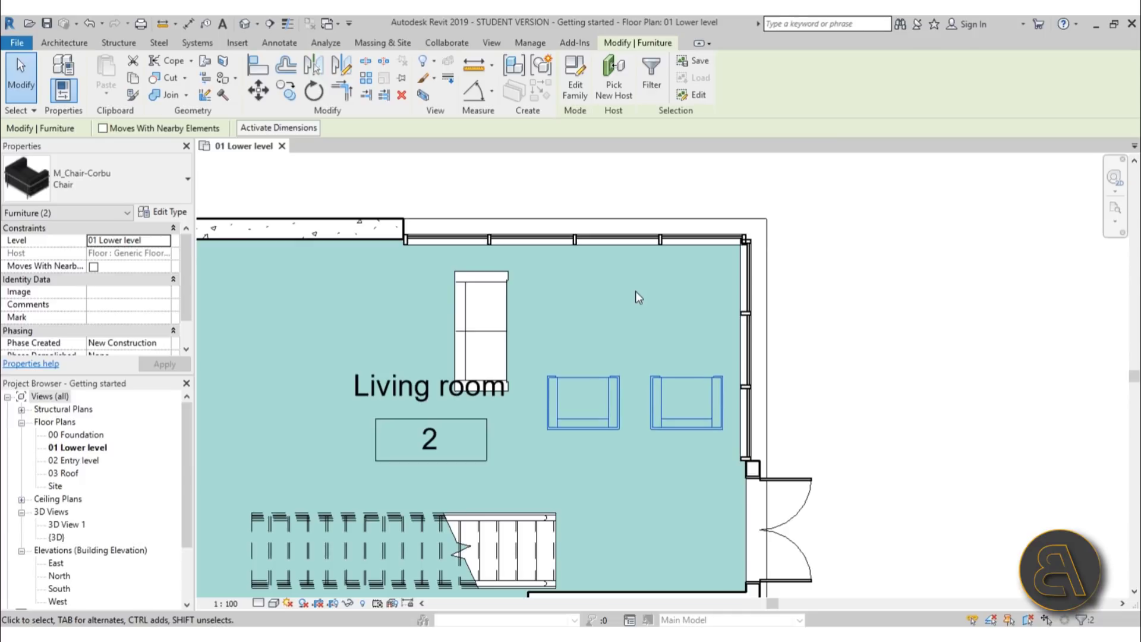
key("Down")
key("Down")
key("Down")
key("Down")
key("Left")
key("Left")
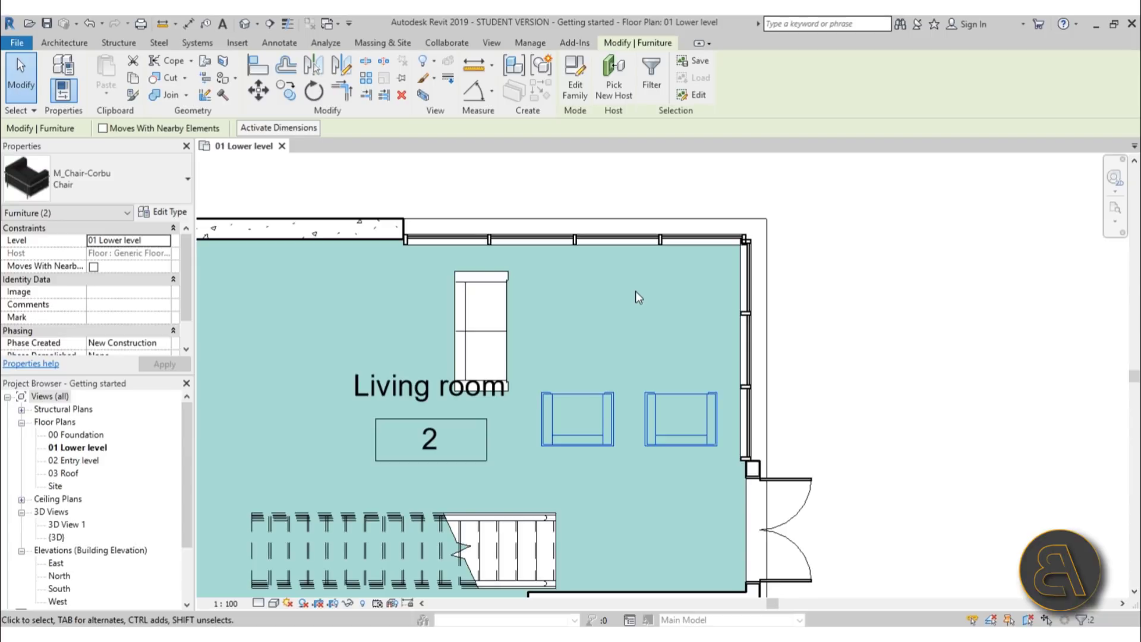
left_click(624, 199)
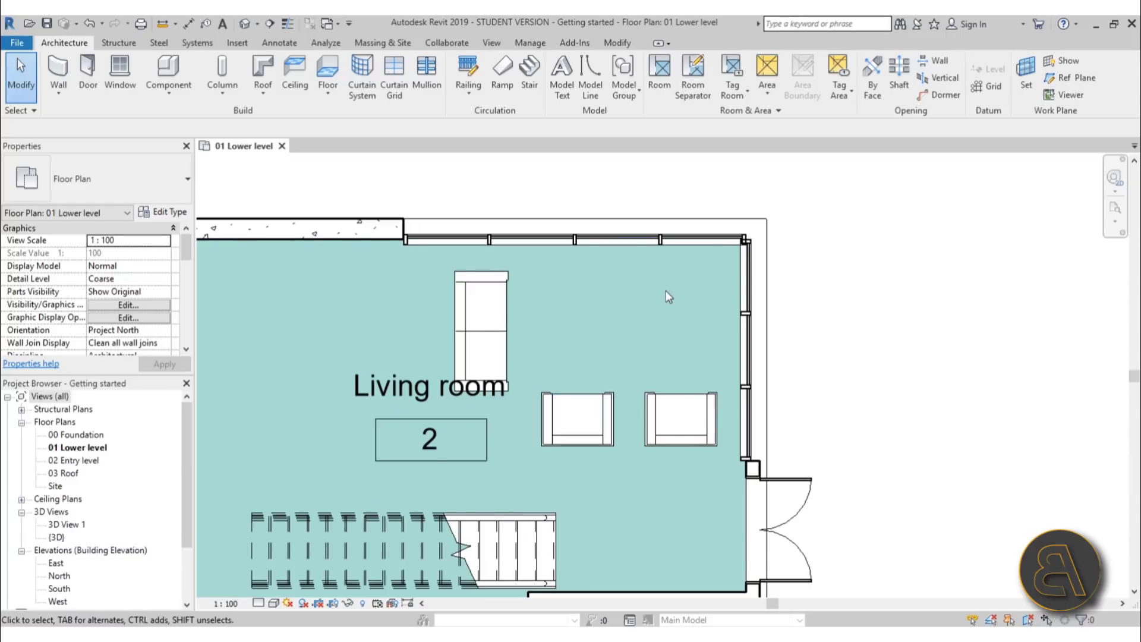
Load the M_Table-Coffee family from the Furniture > Tables library folder.
left_click(172, 71)
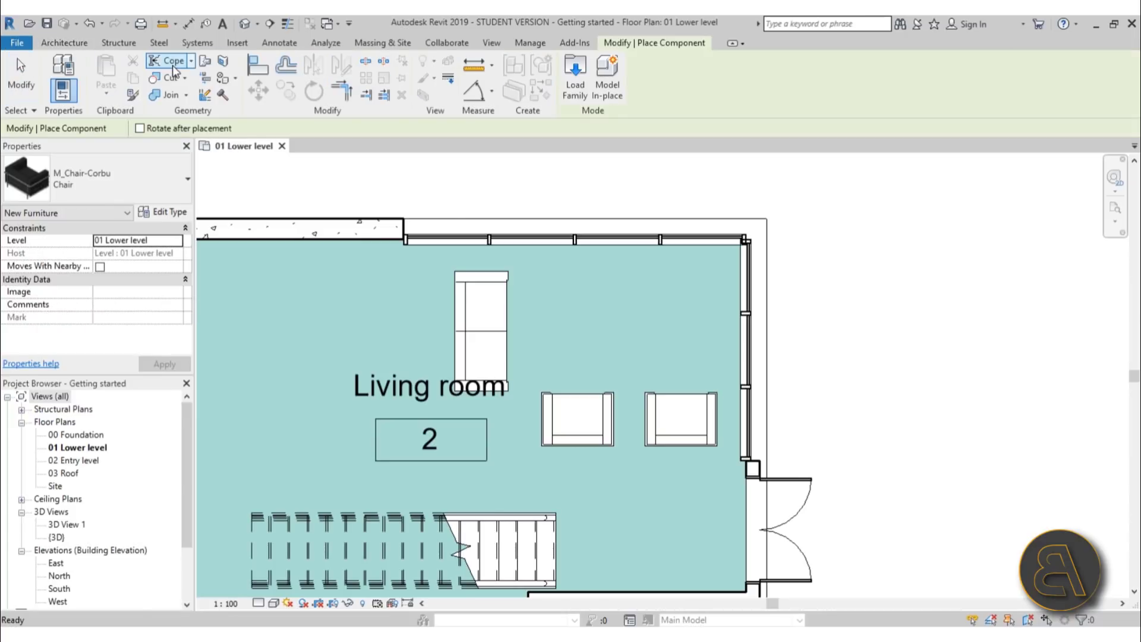
left_click(574, 89)
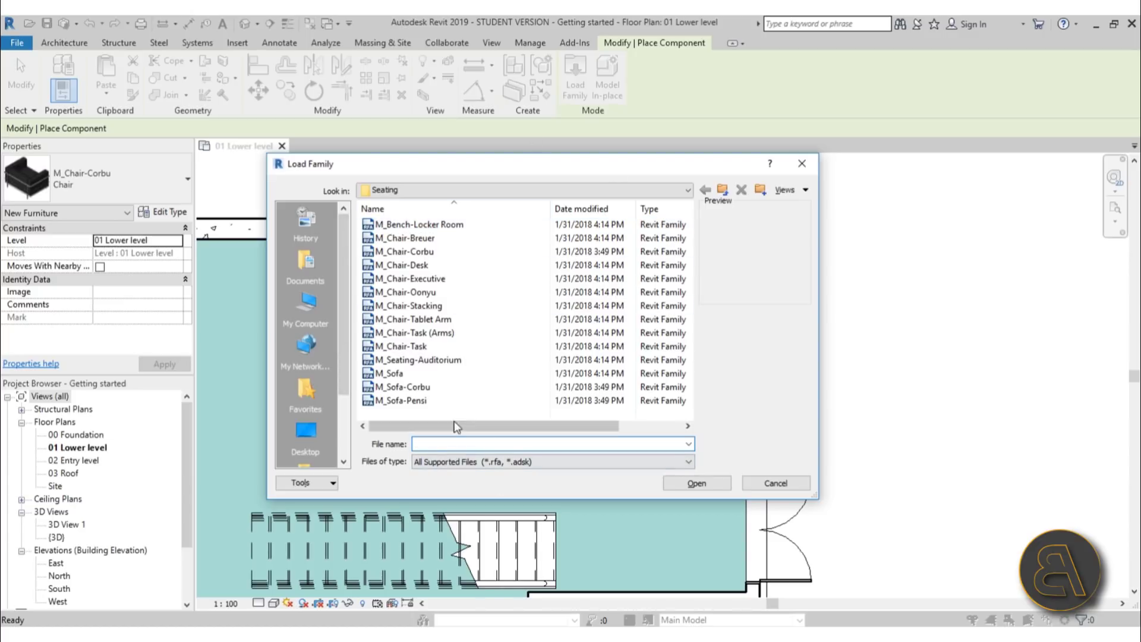
left_click(723, 189)
double_click(399, 266)
left_click(402, 252)
left_click(403, 240)
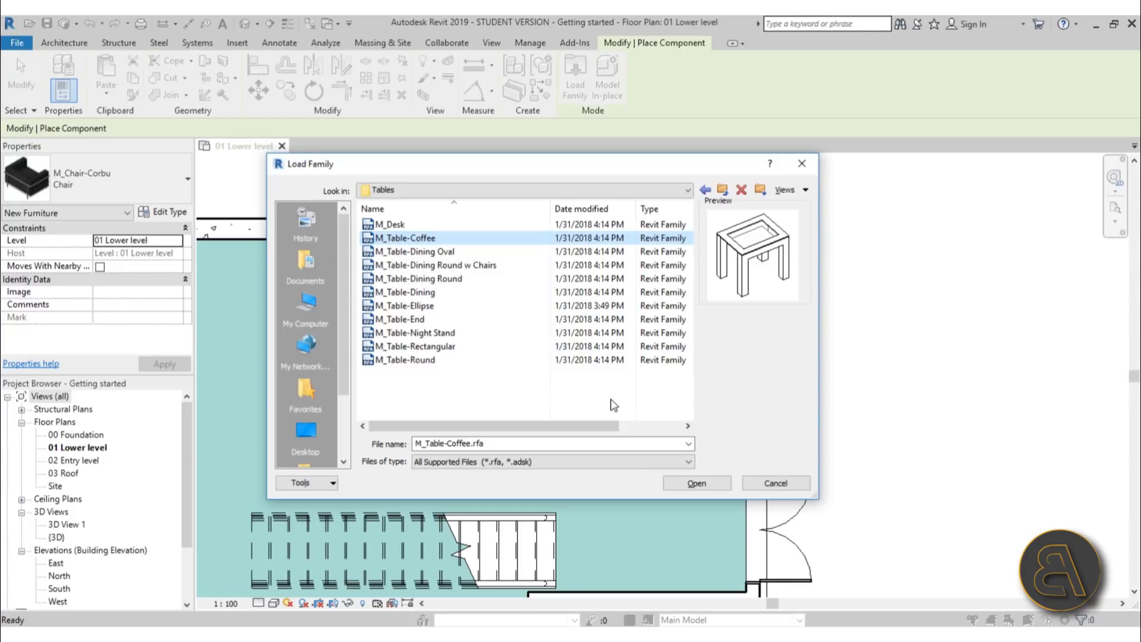
left_click(702, 487)
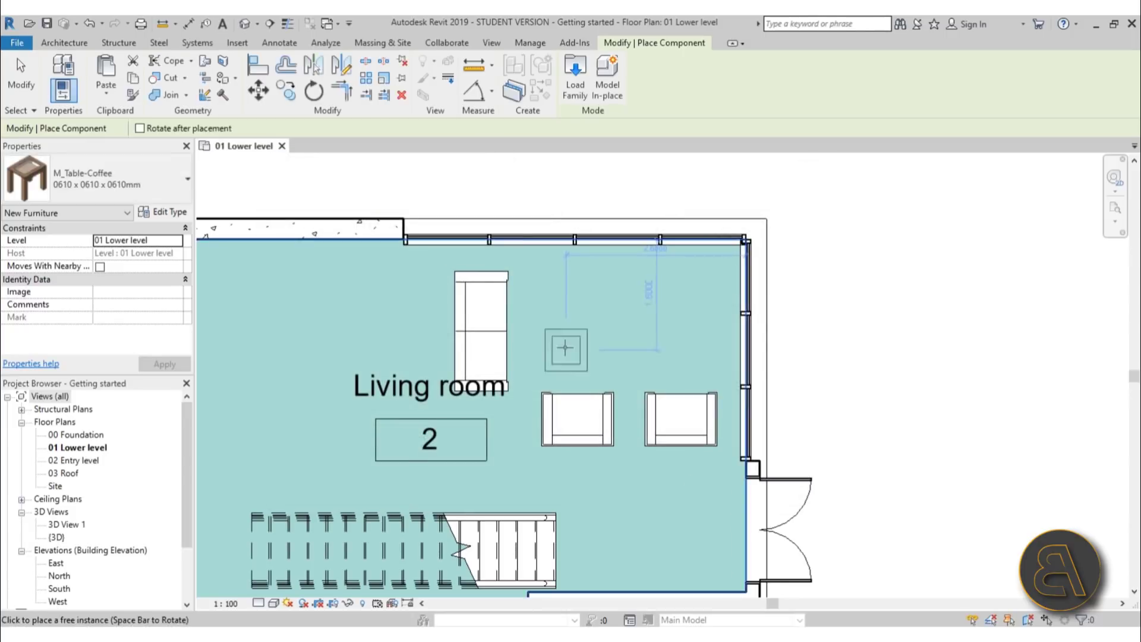
Place a coffee table in the Living room and select it.
scroll(566, 339, "up", 2)
left_click(580, 336)
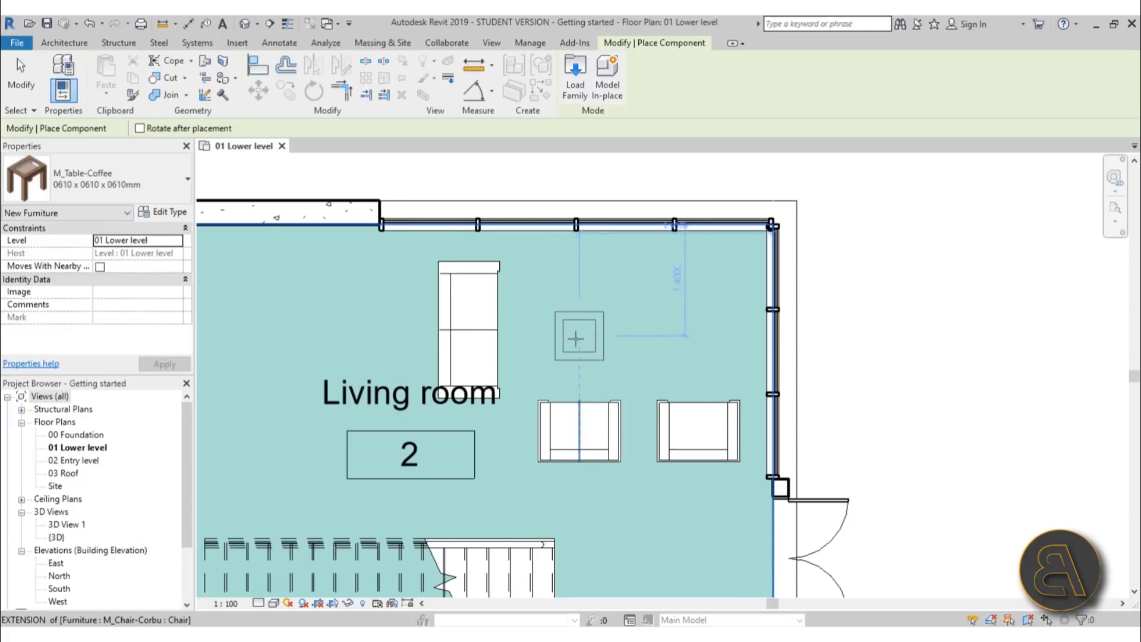
left_click(34, 98)
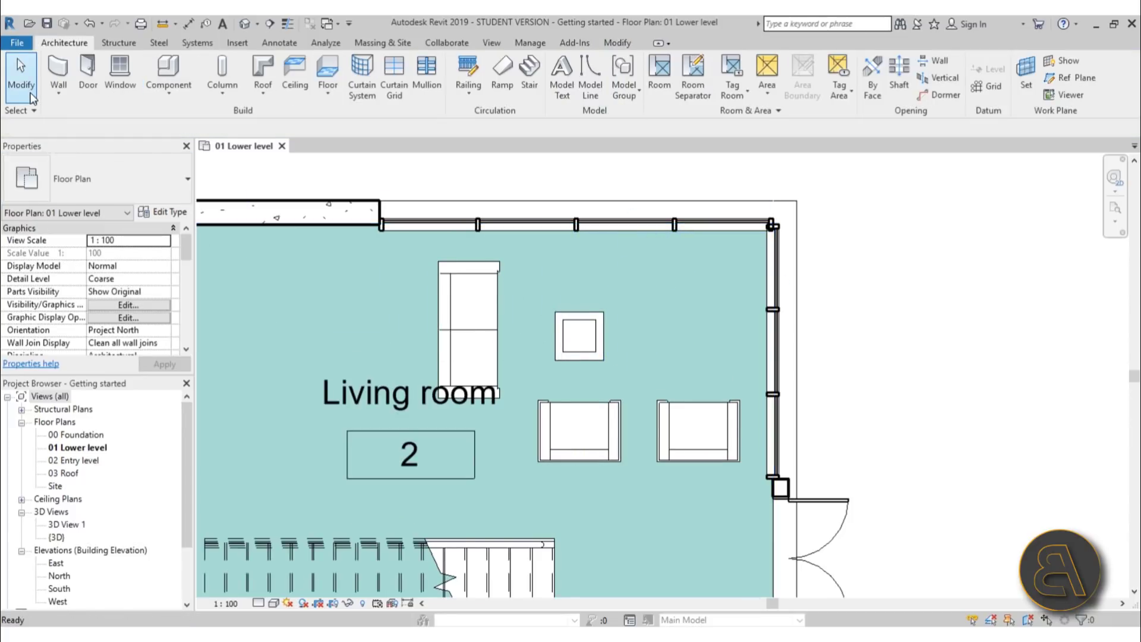
left_click(584, 325)
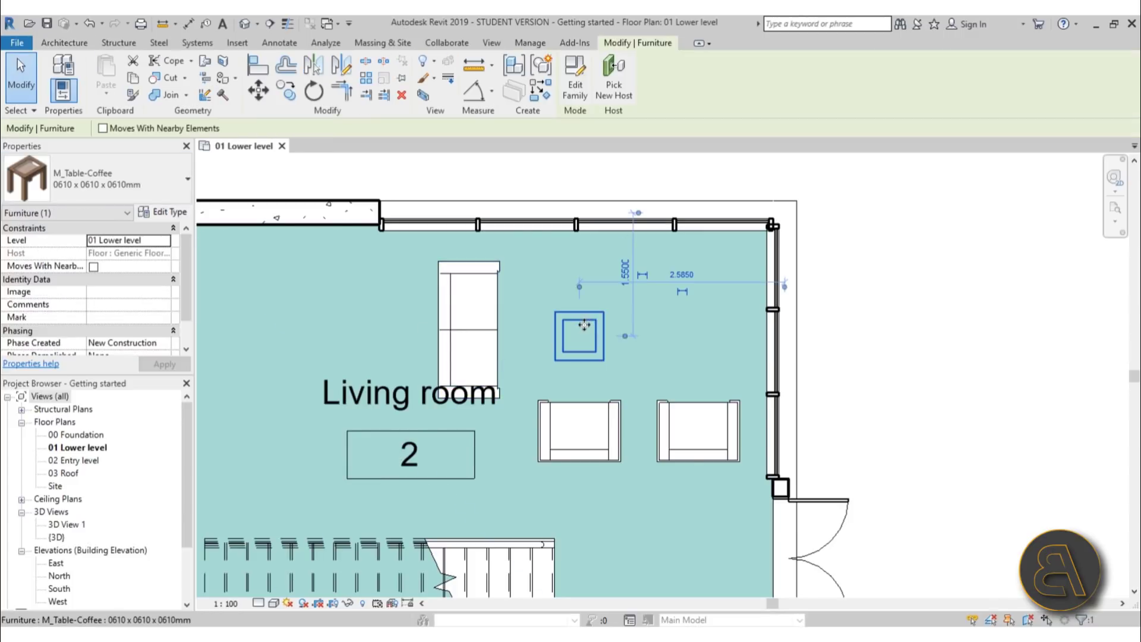
Change the coffee table to 0915 x 1830 x 0457mm and move it beside the sofa.
left_click(107, 177)
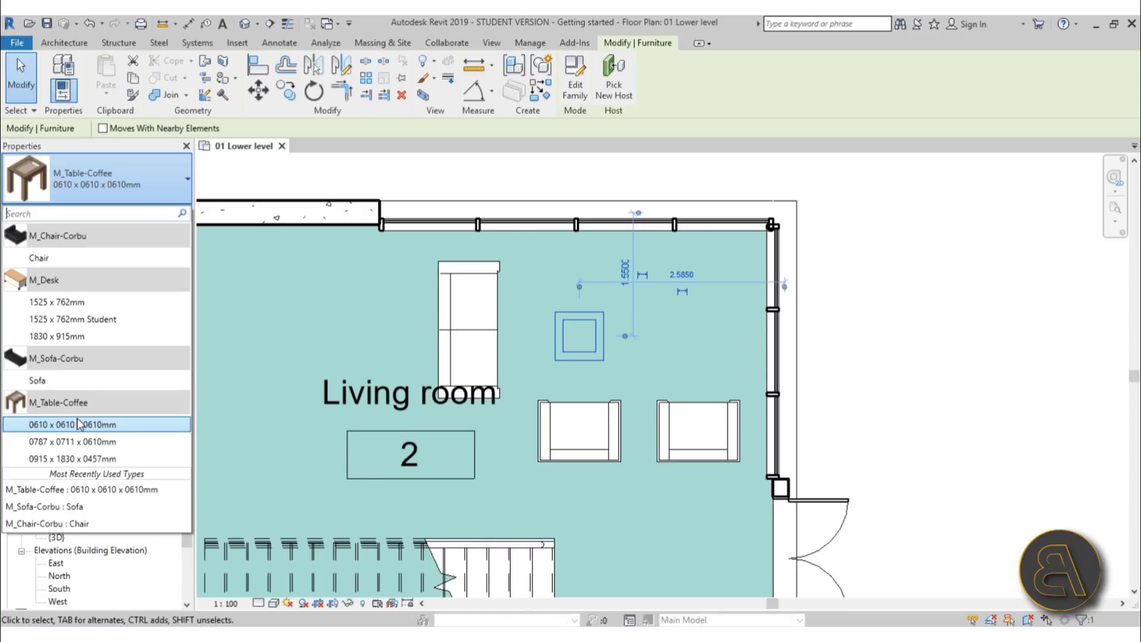
mouse_move(49, 435)
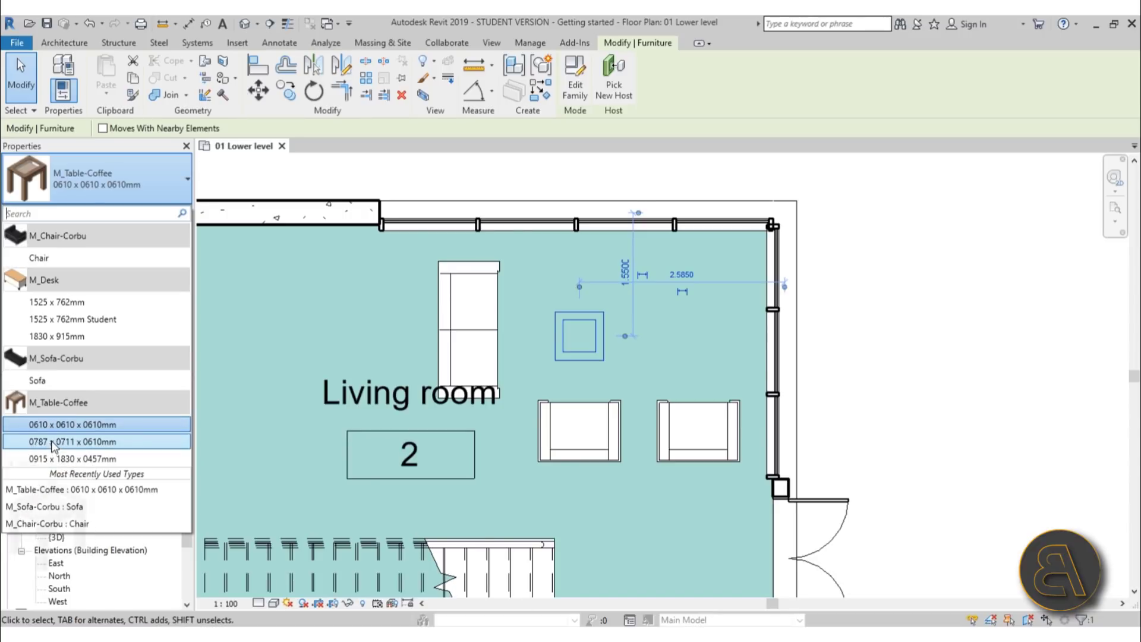
left_click(84, 444)
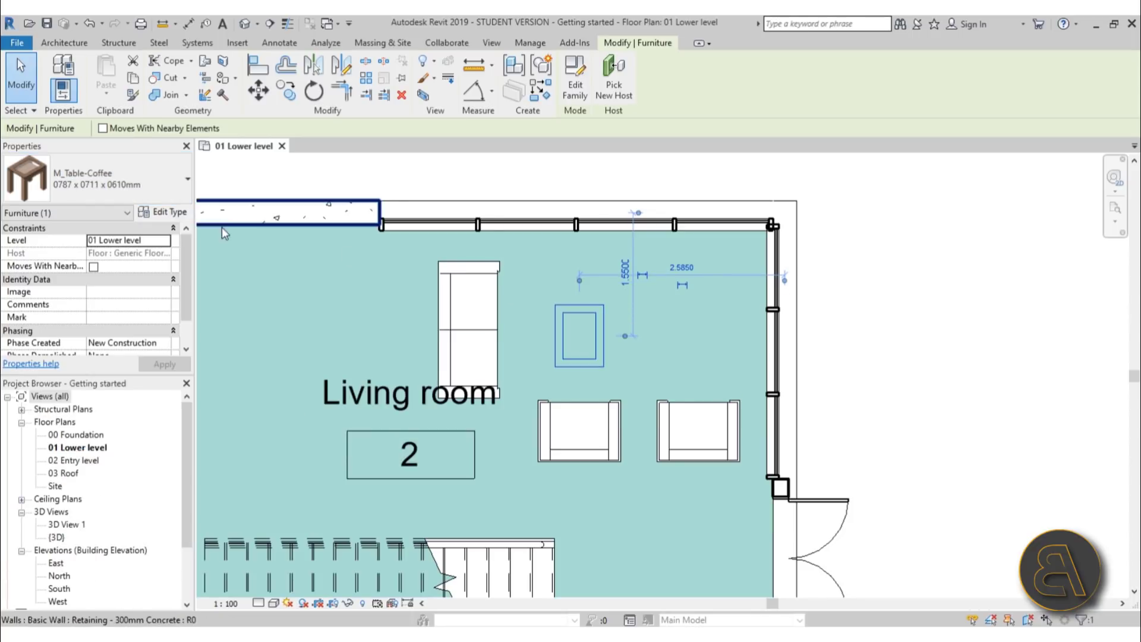
left_click(119, 178)
left_click(87, 459)
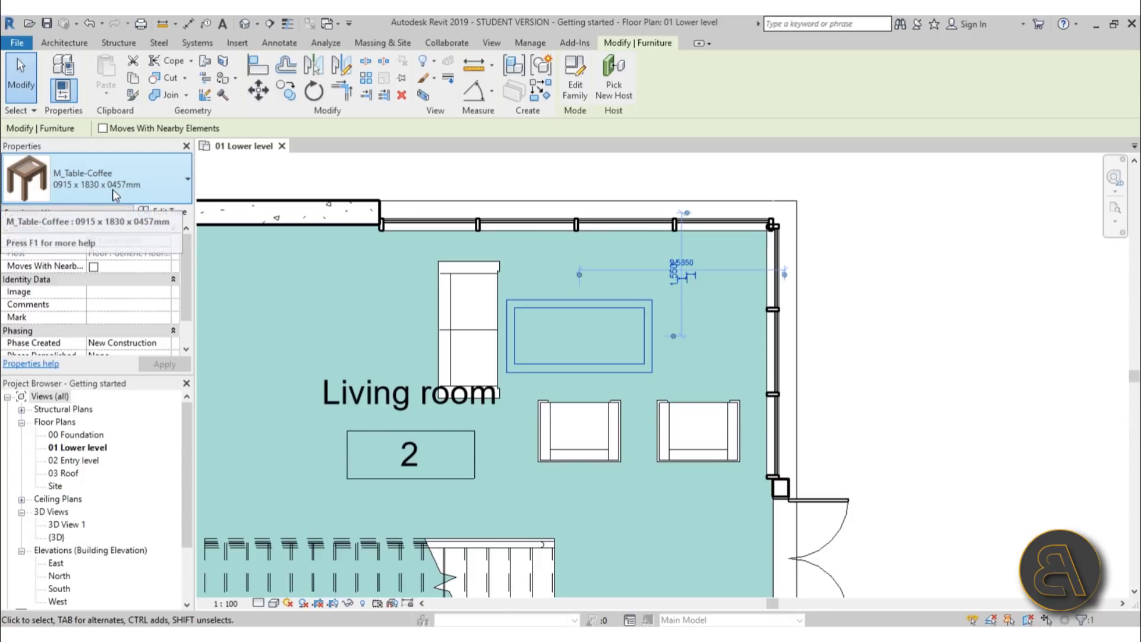
left_click(94, 189)
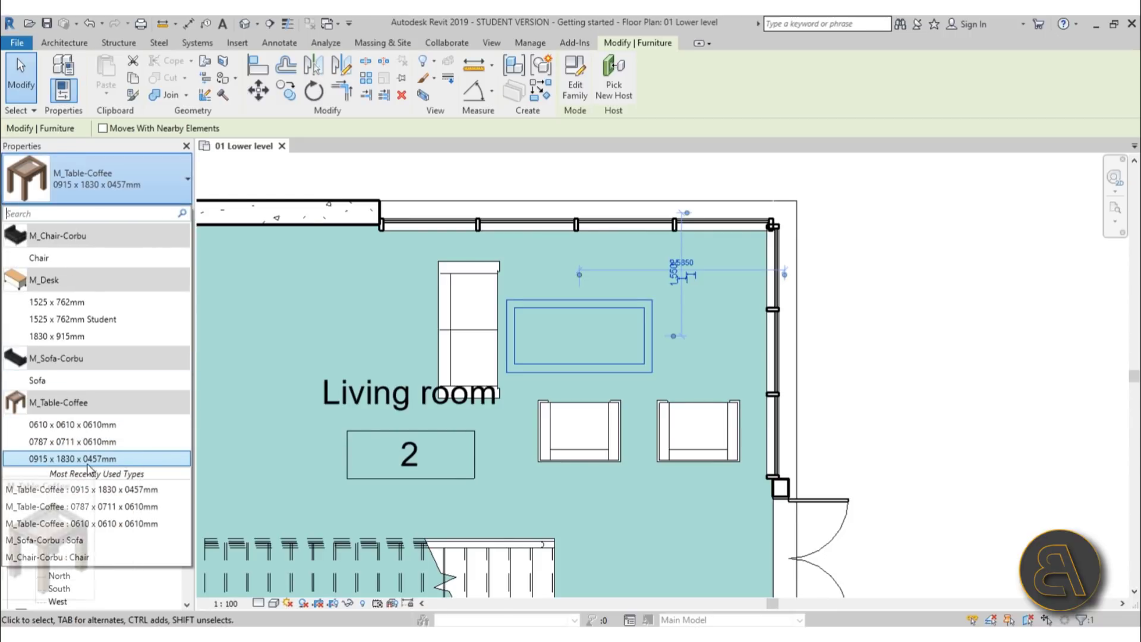
left_click(562, 303)
left_click_drag(562, 304, 609, 296)
Open the default 3D view and select the coffee table in the glazed living room.
key("Escape")
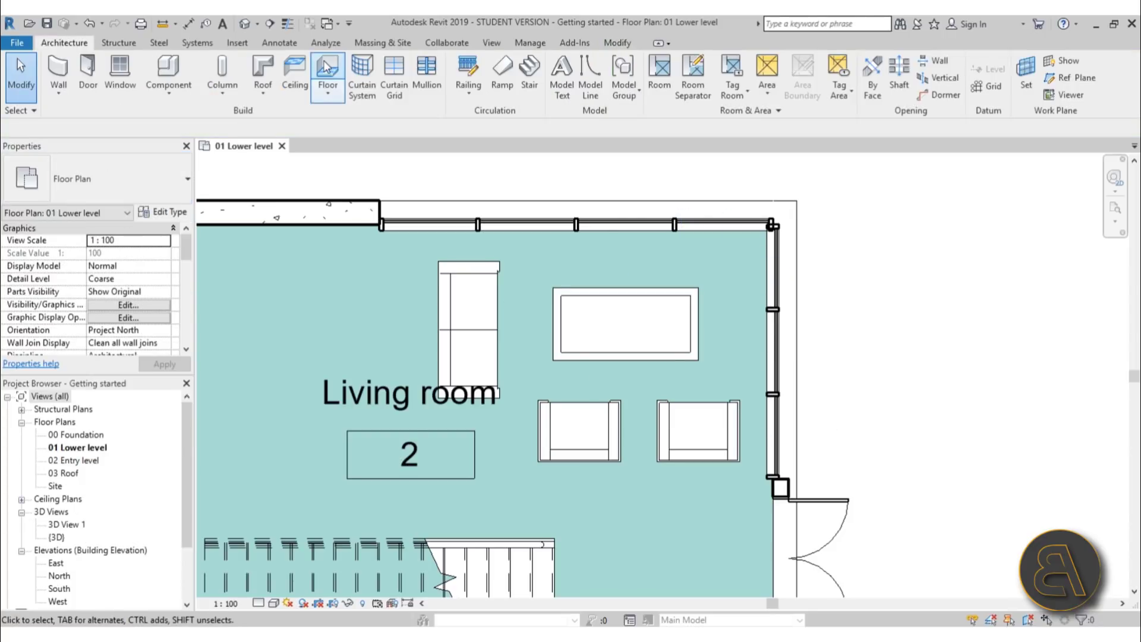
left_click(251, 26)
middle_click_drag(803, 460, 689, 315, "shift")
scroll(537, 418, "up", 6)
scroll(537, 417, "up", 3)
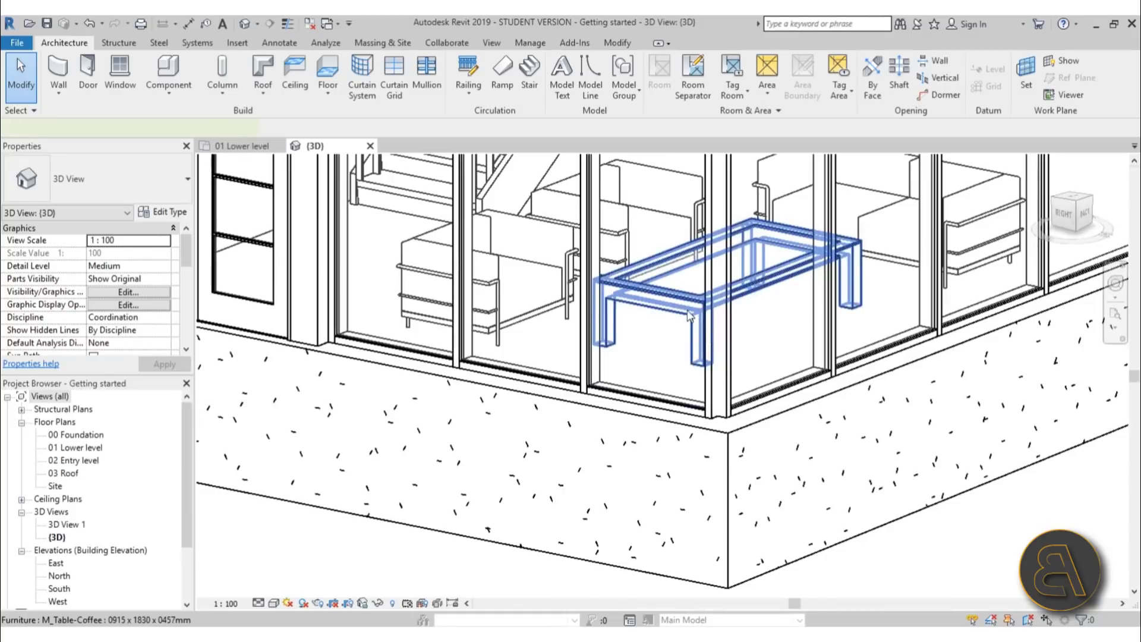
left_click(689, 315)
scroll(475, 475, "down", 4)
scroll(618, 389, "up", 3)
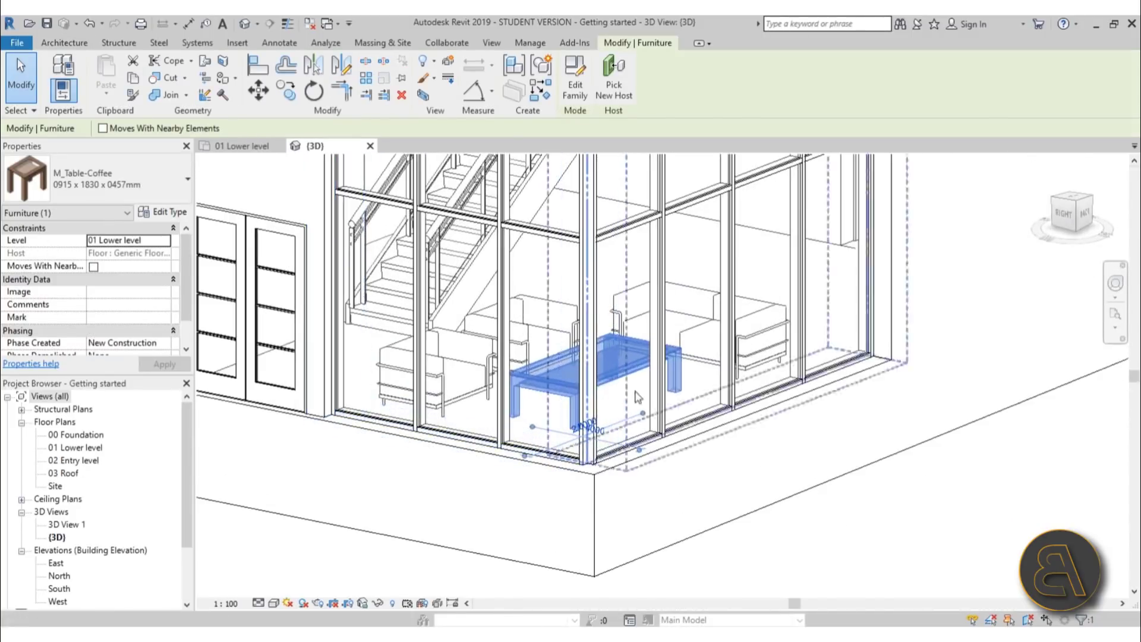
middle_click_drag(637, 374, 558, 434, "shift")
Switch the table to 0787 x 0711 x 0610mm and back to 0915 x 1830 x 0457mm.
left_click(116, 199)
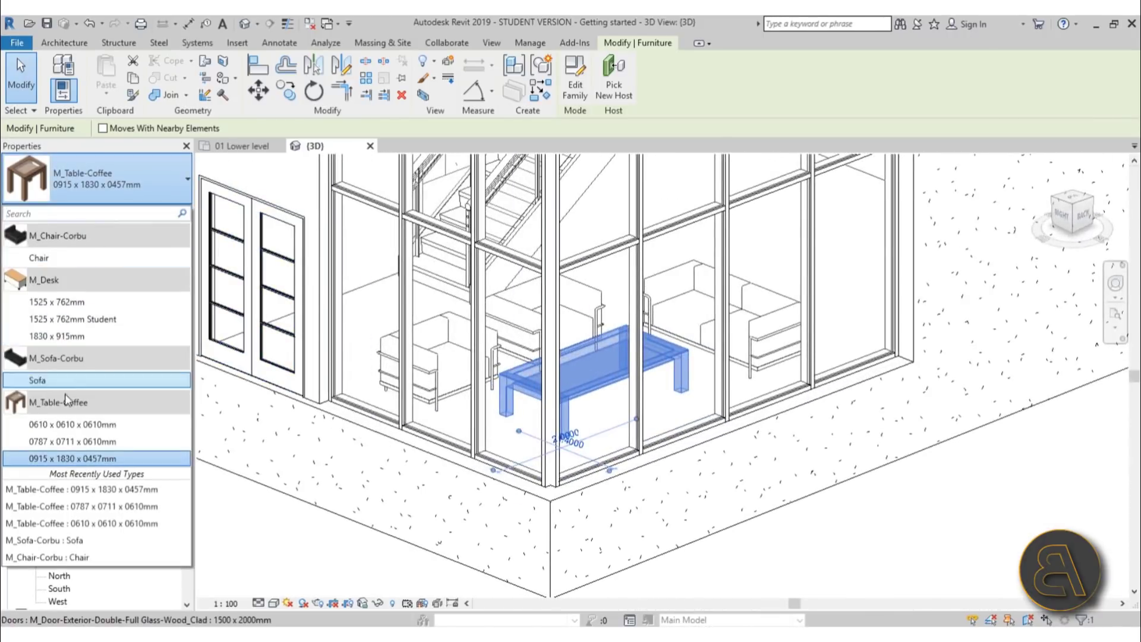
left_click(73, 446)
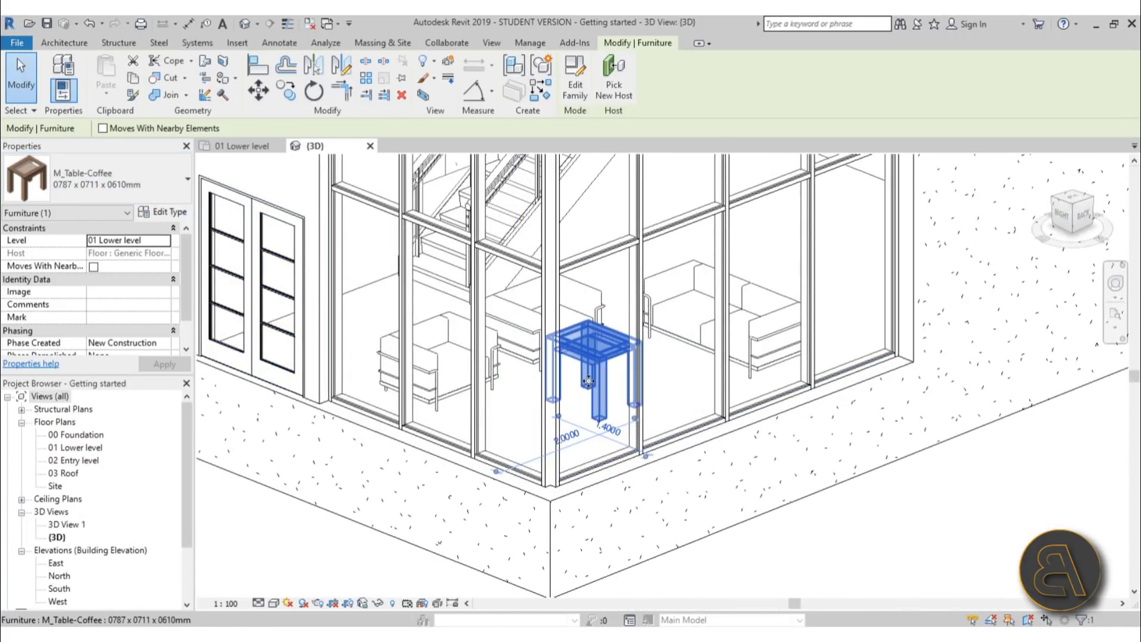
left_click(119, 178)
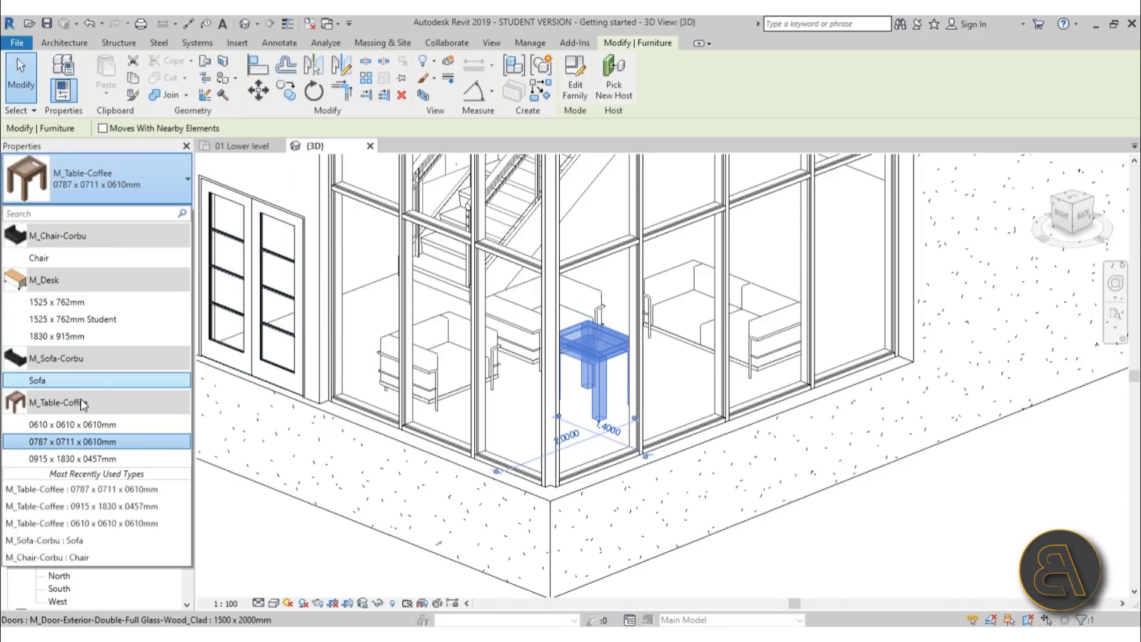
left_click(80, 505)
middle_click_drag(614, 420, 713, 285, "shift")
key("Left")
mouse_move(861, 466)
middle_mouse_down("shift")
mouse_move(765, 470)
mouse_move(753, 463)
mouse_move(774, 446)
mouse_move(758, 433)
middle_mouse_up("shift")
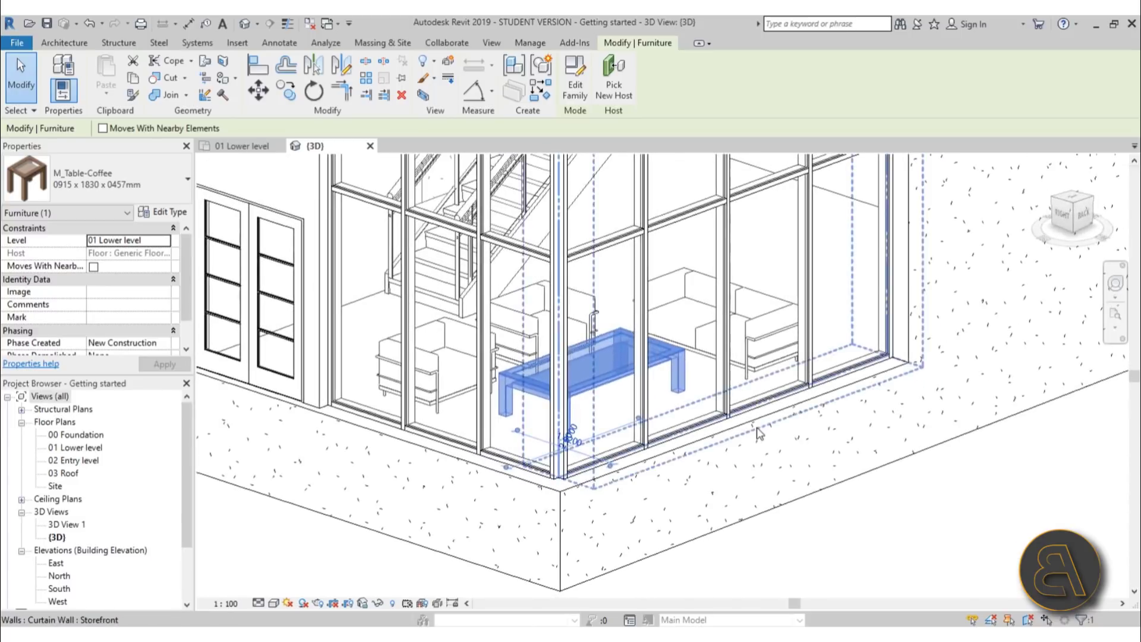
Duplicate the table type as 0915 x 1830 x 0357mm with Height 0.3570.
left_click(159, 212)
left_click_drag(430, 149, 444, 102)
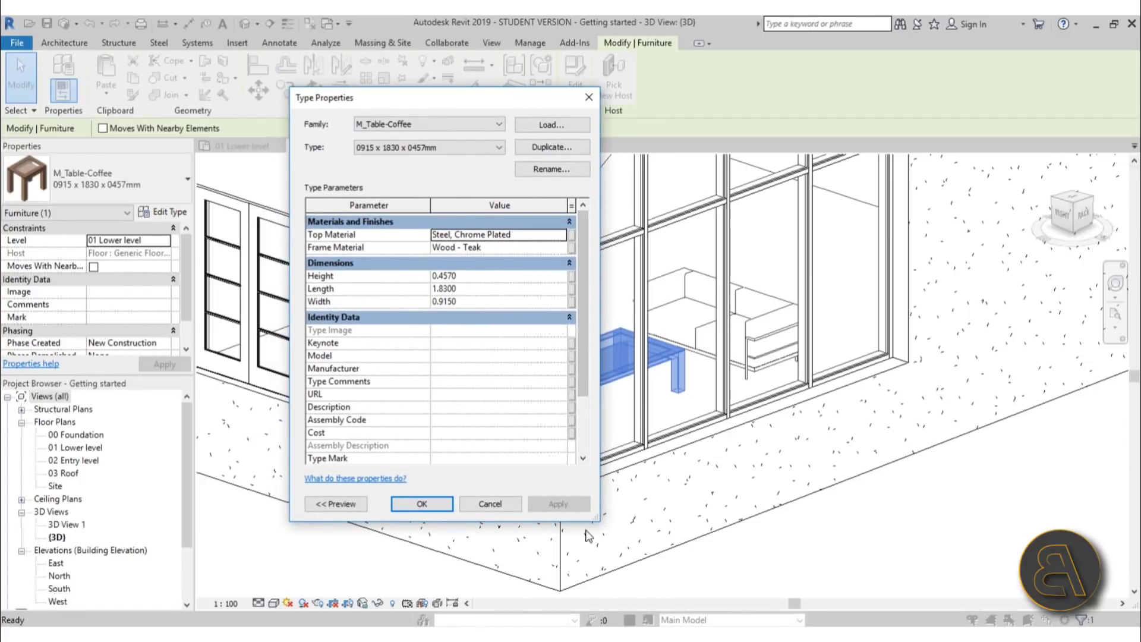
left_click(533, 150)
left_click(381, 274)
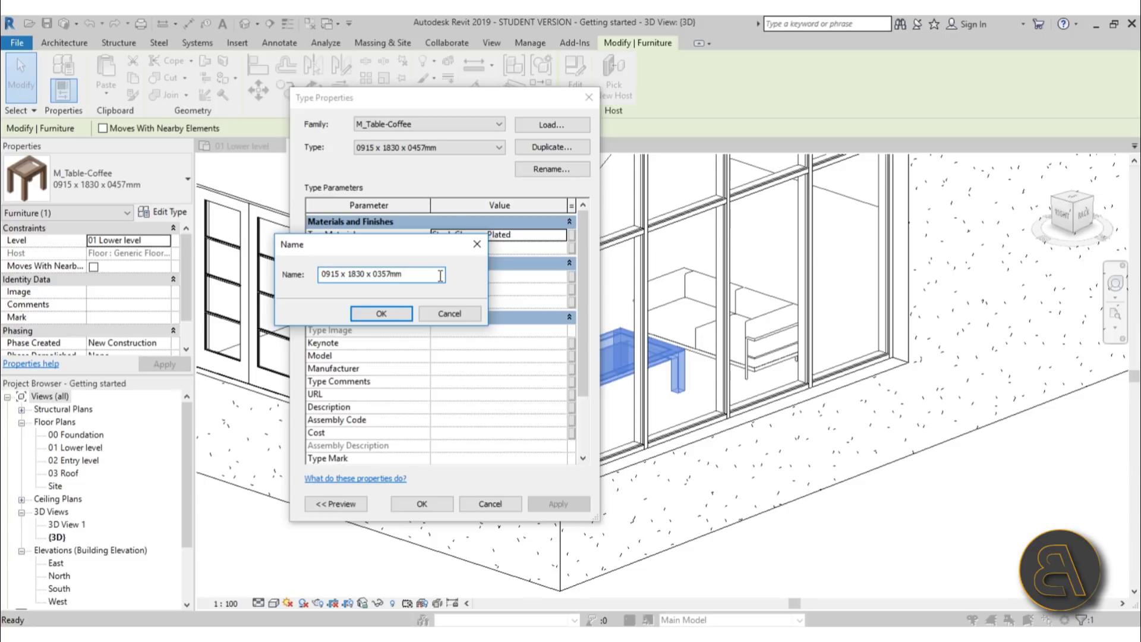
left_click(382, 314)
left_click(443, 277)
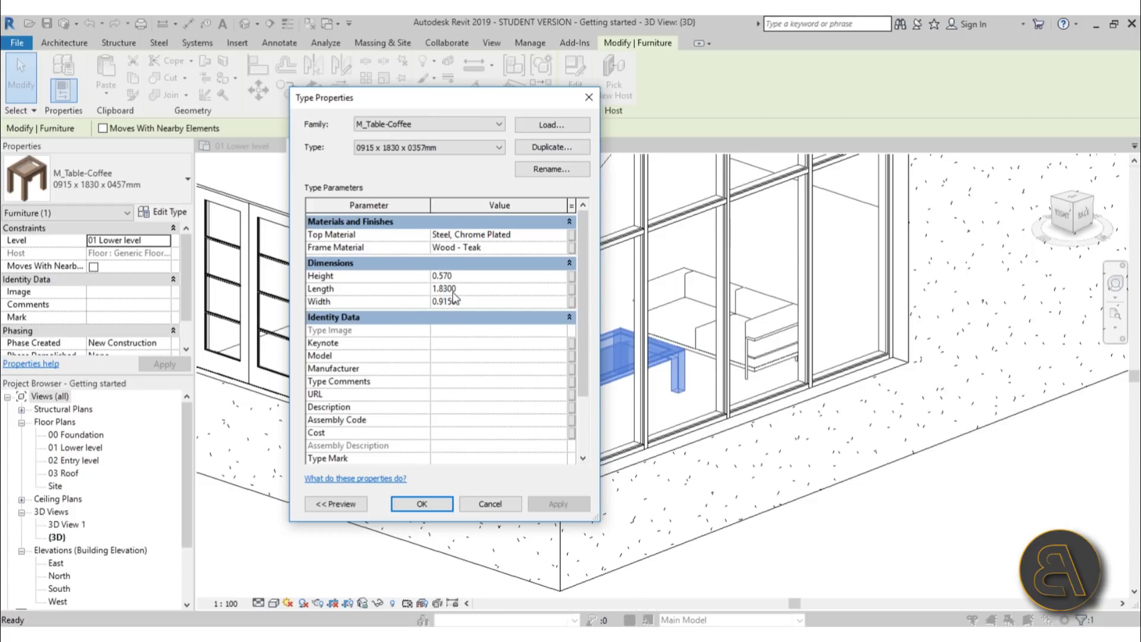
left_click(422, 504)
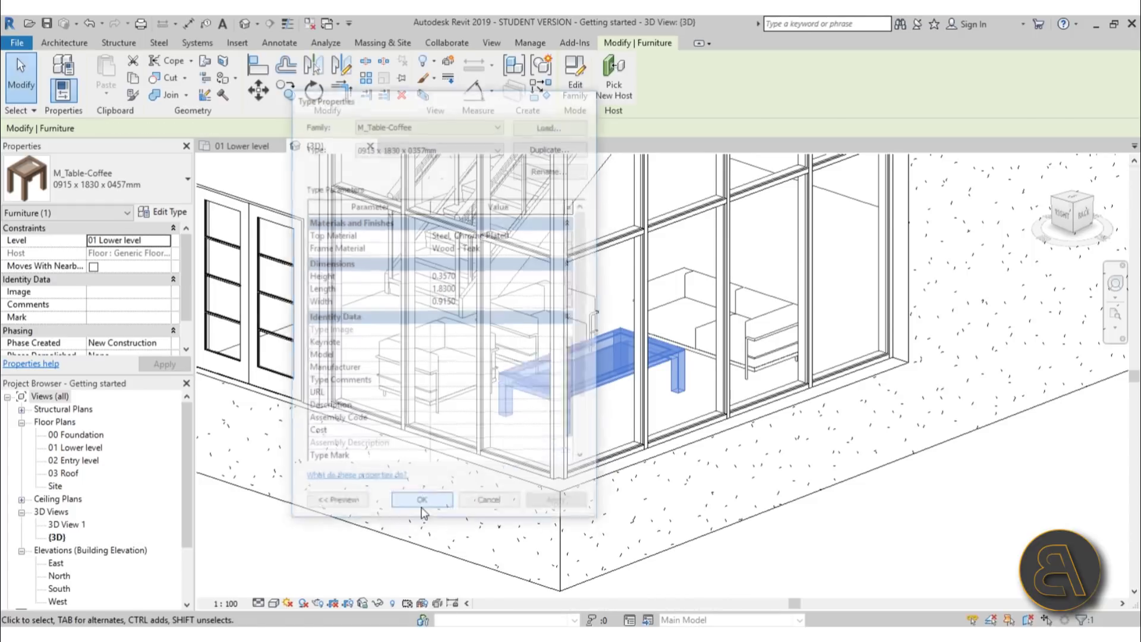
Orbit the 3D view around the glass corner and deselect the table.
middle_click_drag(561, 470, 522, 590, "shift")
scroll(595, 565, "down", 3)
middle_click_drag(669, 543, 692, 523)
left_click(689, 561)
middle_click_drag(754, 493, 745, 523, "shift")
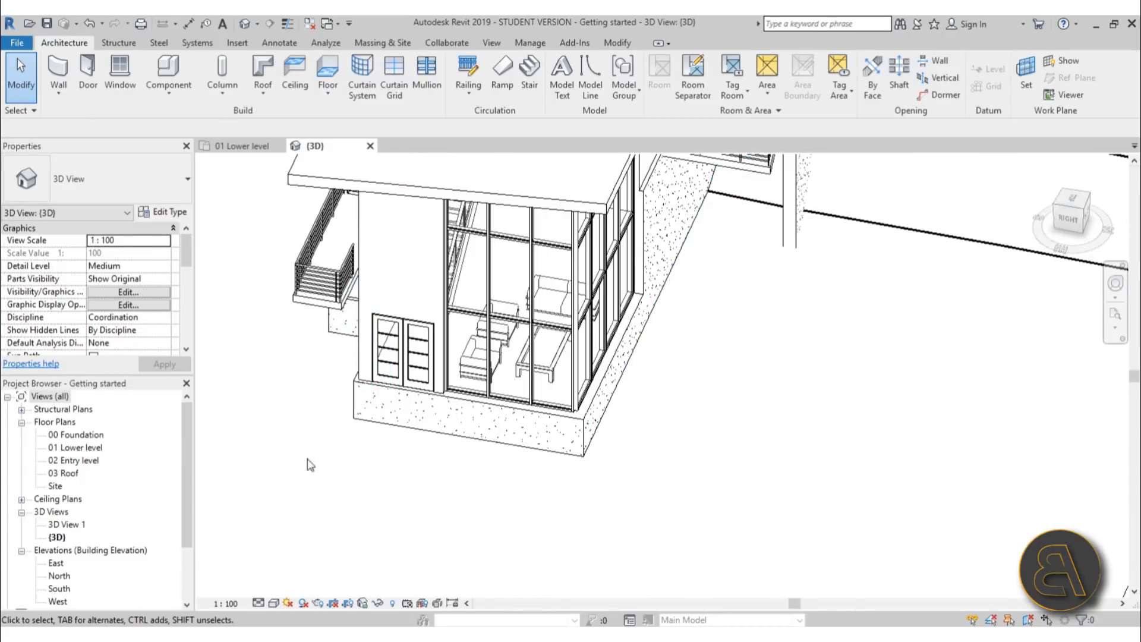
Open the 01 Lower level plan and zoom to the WC.
double_click(91, 450)
scroll(517, 351, "down", 4)
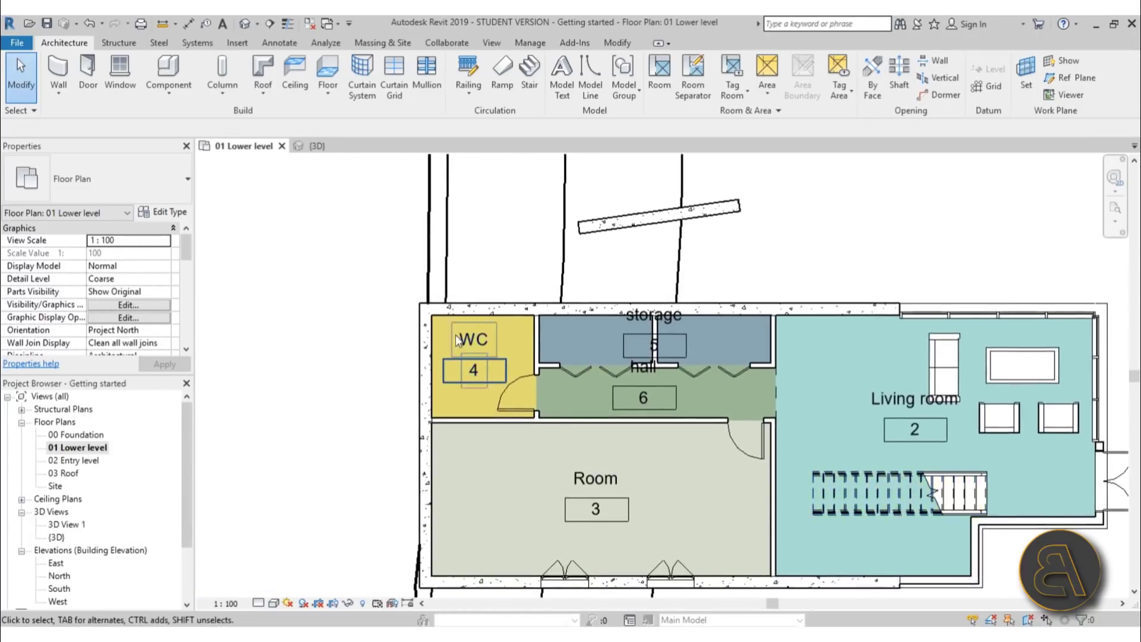
scroll(517, 351, "up", 3)
scroll(416, 345, "down", 3)
scroll(442, 386, "up", 2)
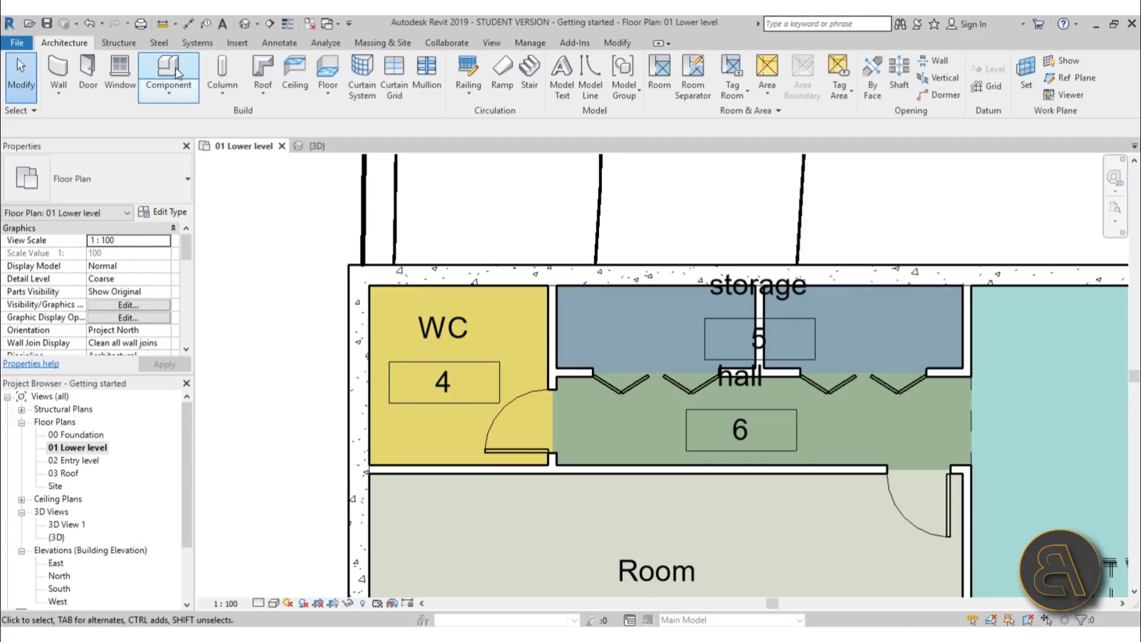
Open the Load Family browser and go up to the US Metric library folder.
left_click(238, 45)
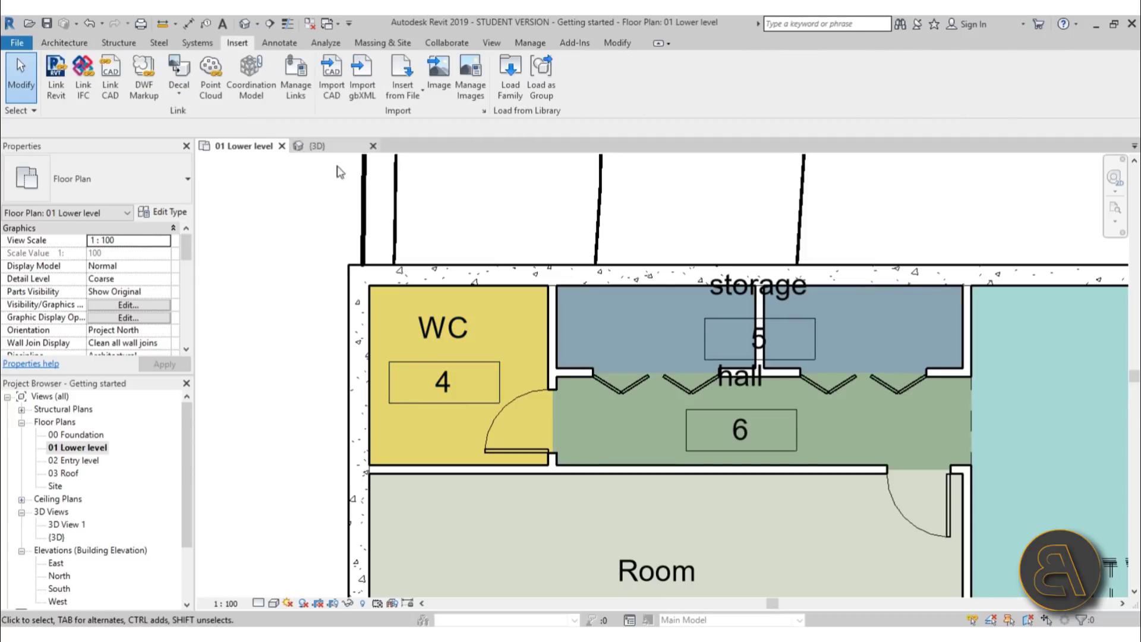
left_click(510, 76)
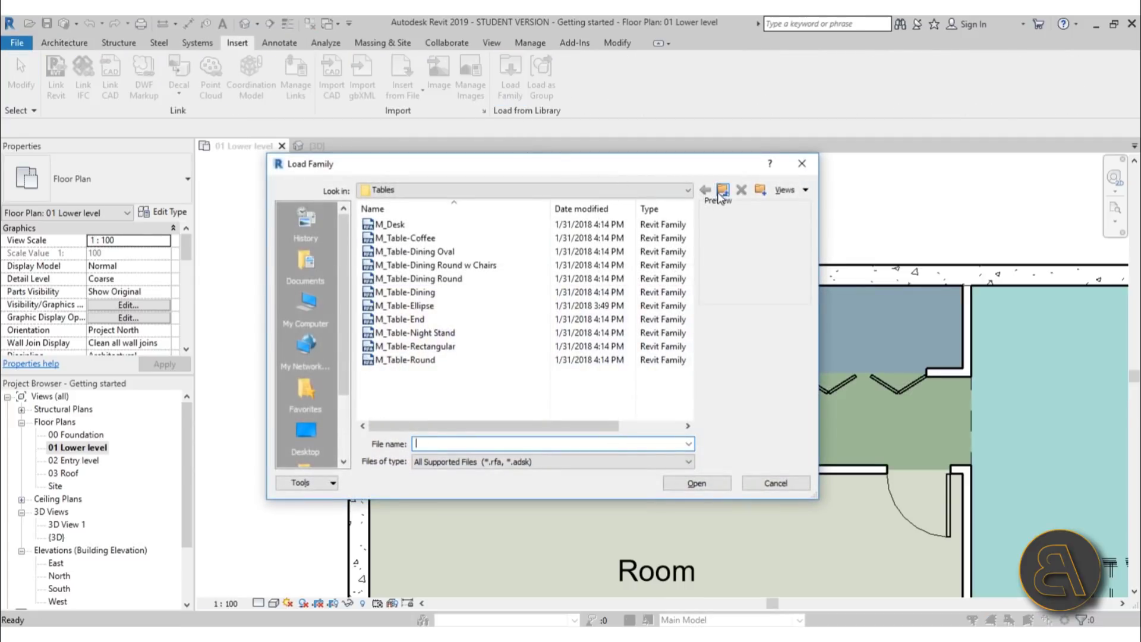
left_click(719, 194)
left_click(723, 190)
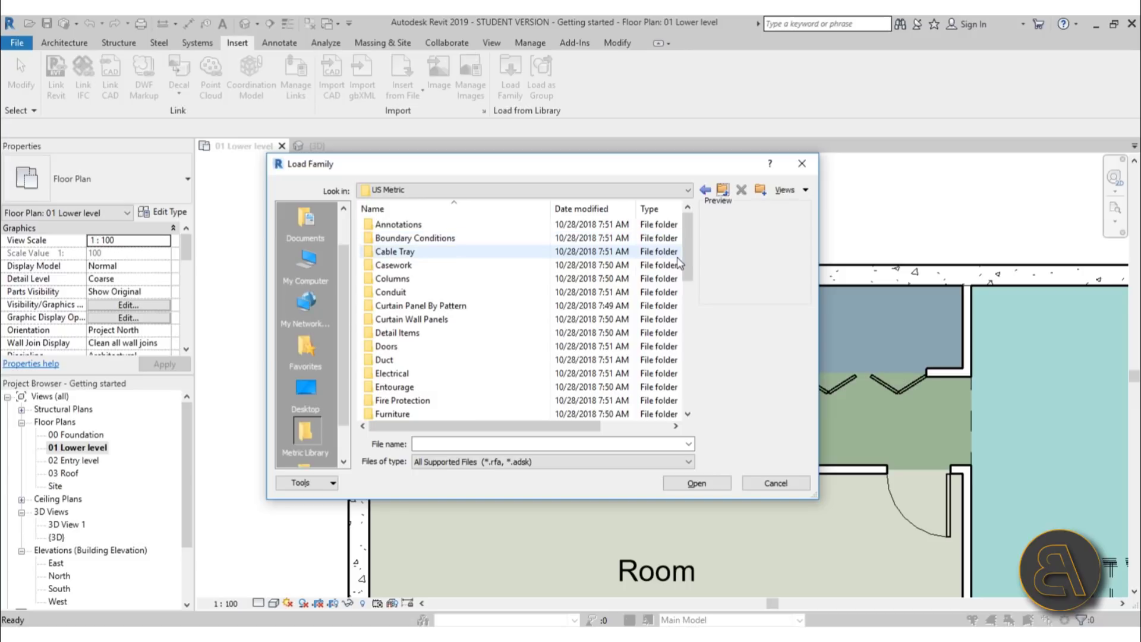
mouse_move(687, 255)
left_mouse_down()
mouse_move(697, 376)
mouse_move(699, 332)
left_mouse_up()
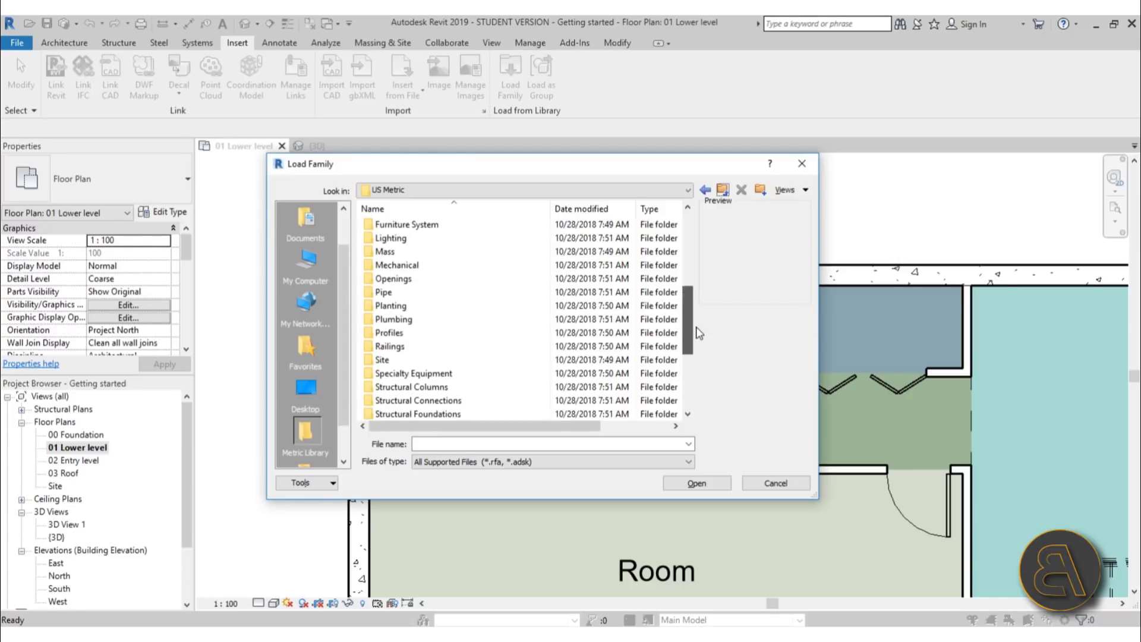
Load M_Toilet-Domestic-3D from Plumbing > Architectural > Fixtures > Water Closets.
left_click(376, 319)
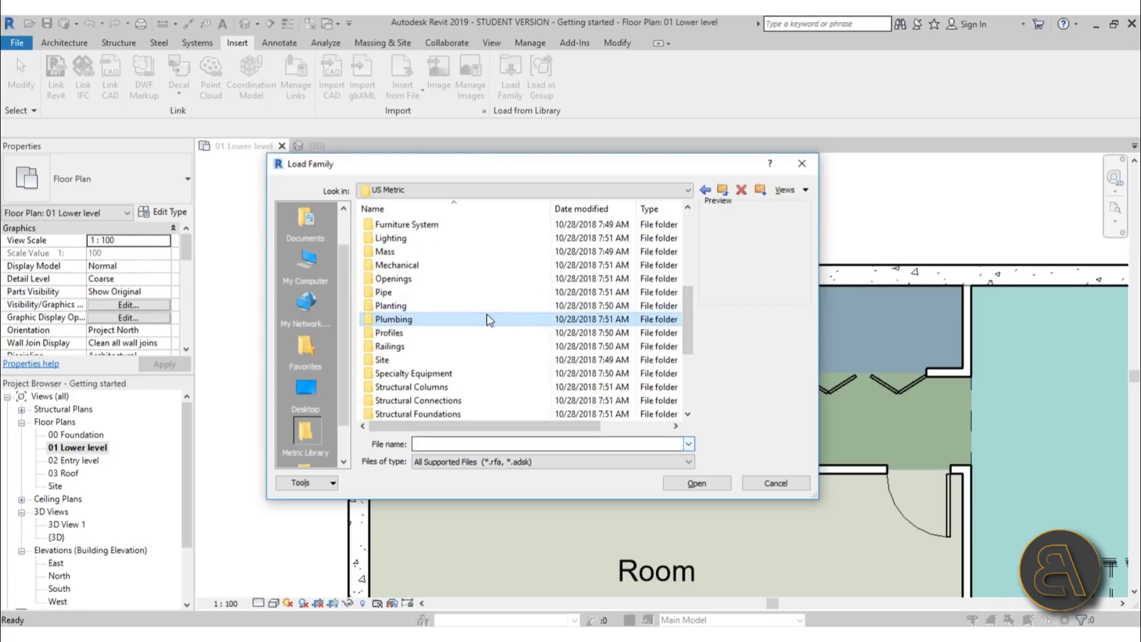
double_click(423, 321)
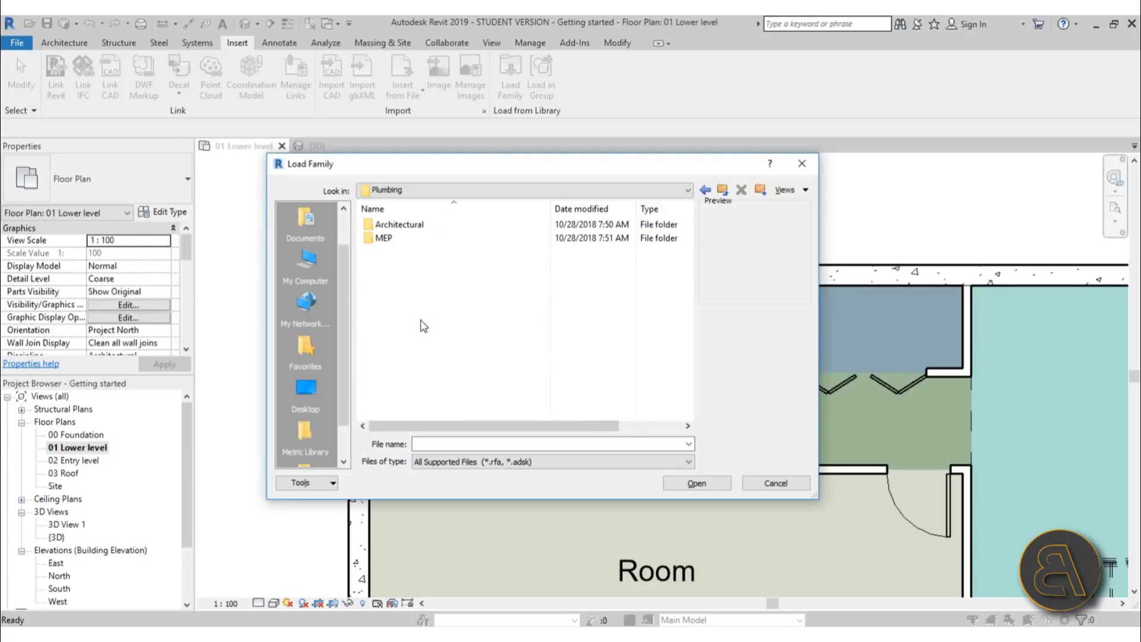
double_click(394, 229)
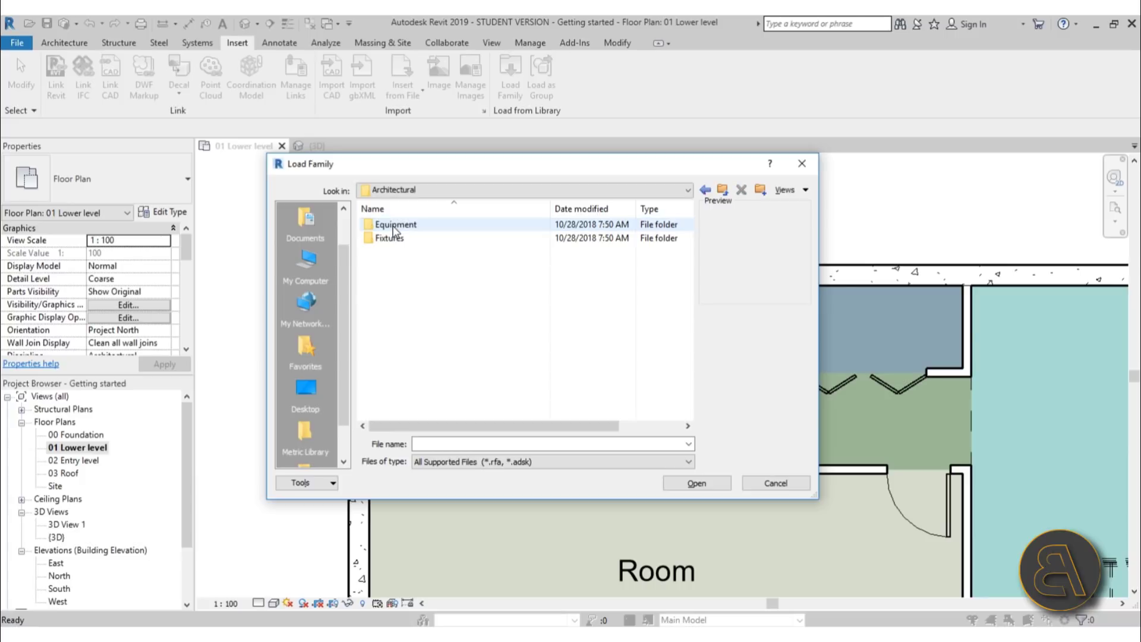
left_click(394, 228)
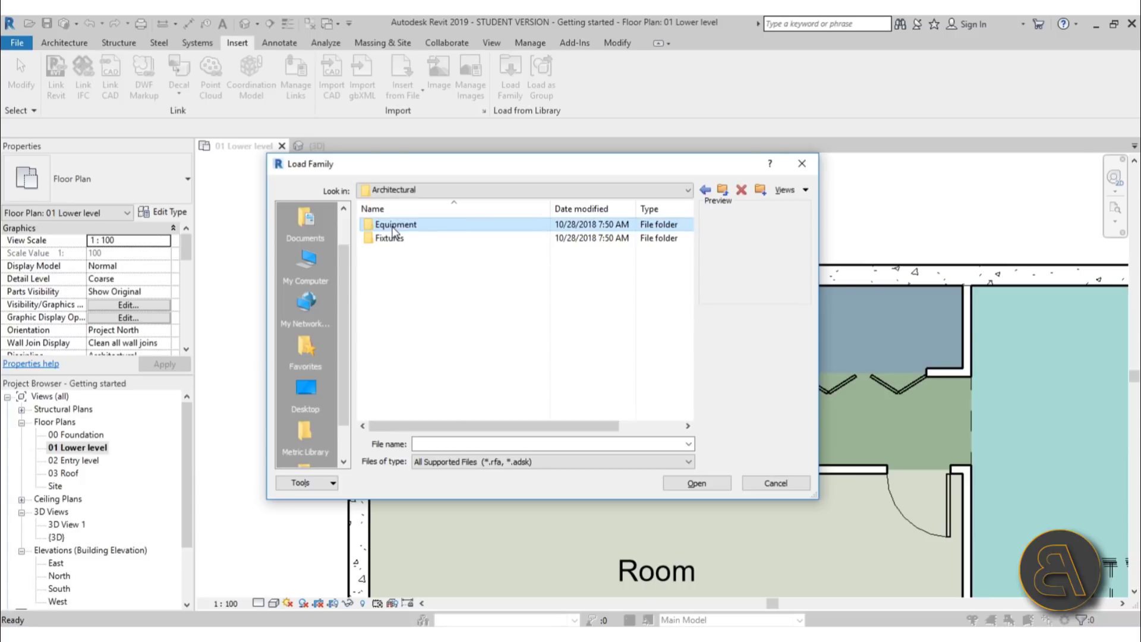
double_click(388, 238)
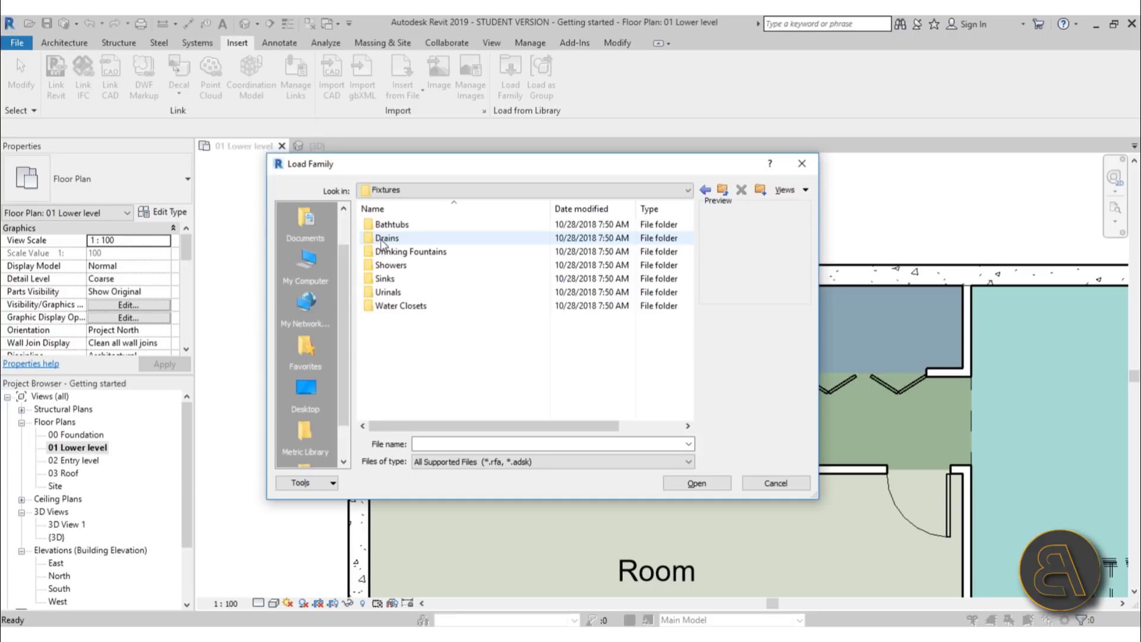
double_click(394, 305)
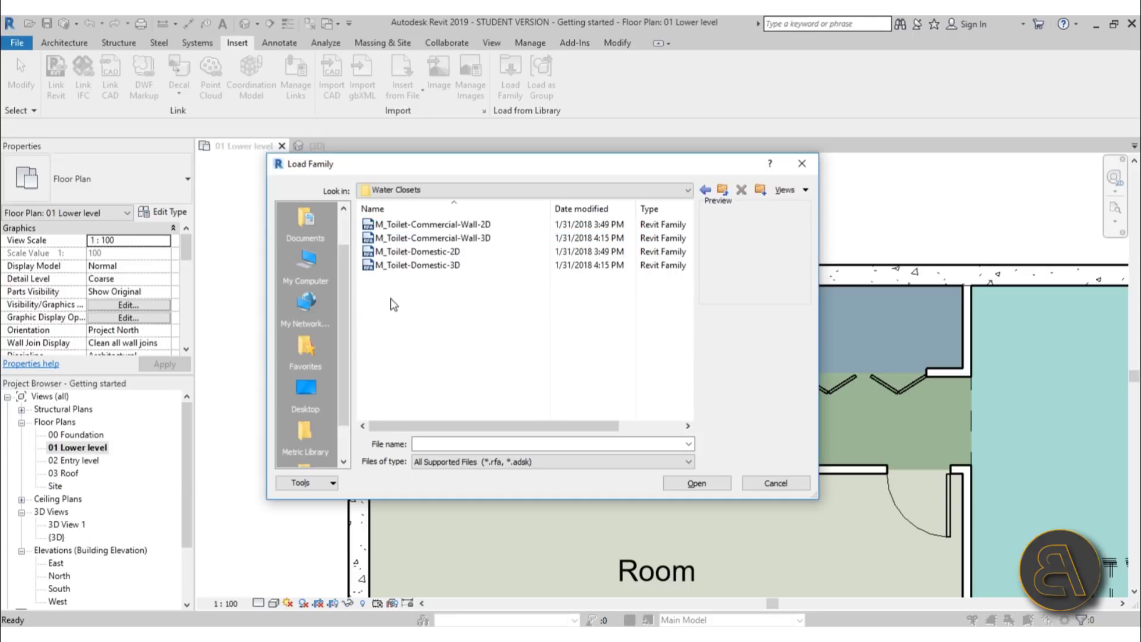
left_click(427, 239)
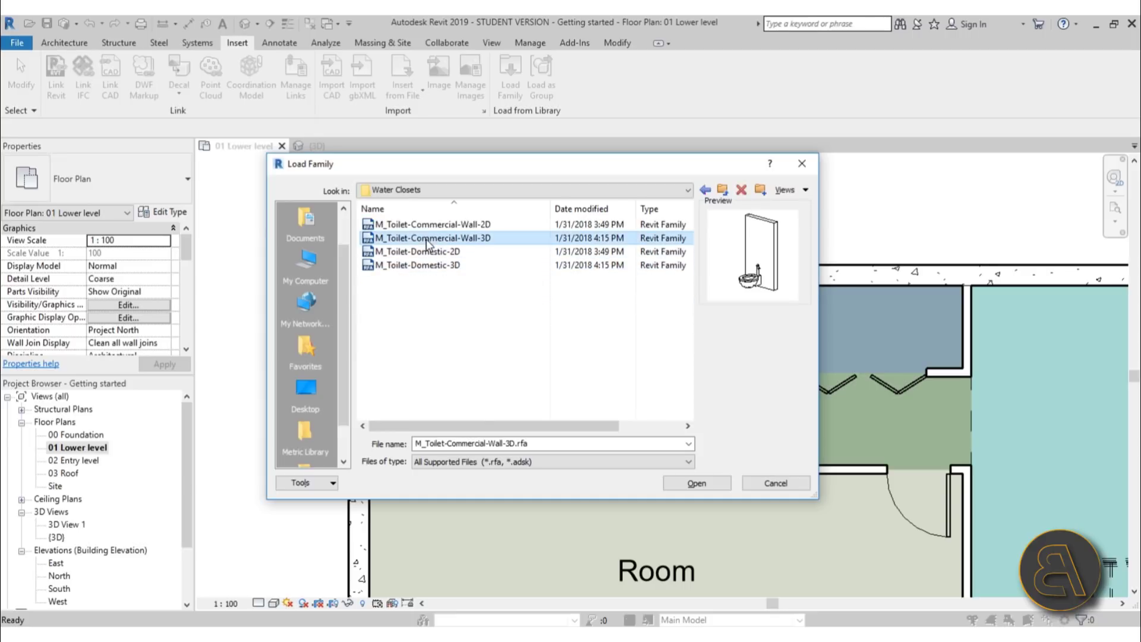
left_click(420, 266)
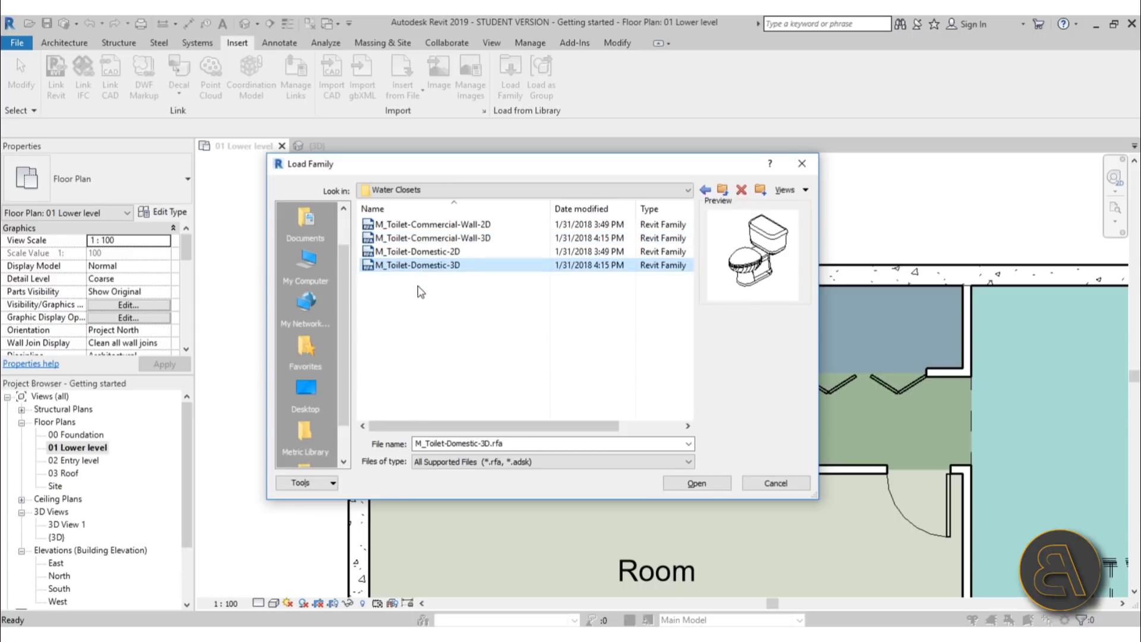
left_click(697, 484)
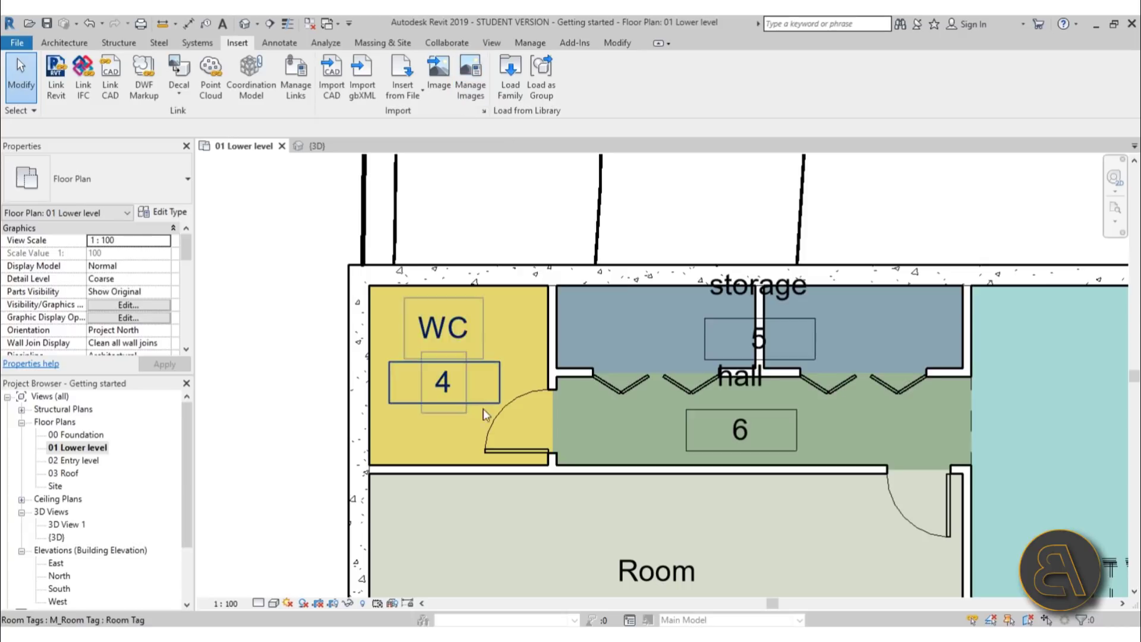
Load the M_Shower Stall-2D family from the Fixtures > Showers library folder.
left_click(506, 89)
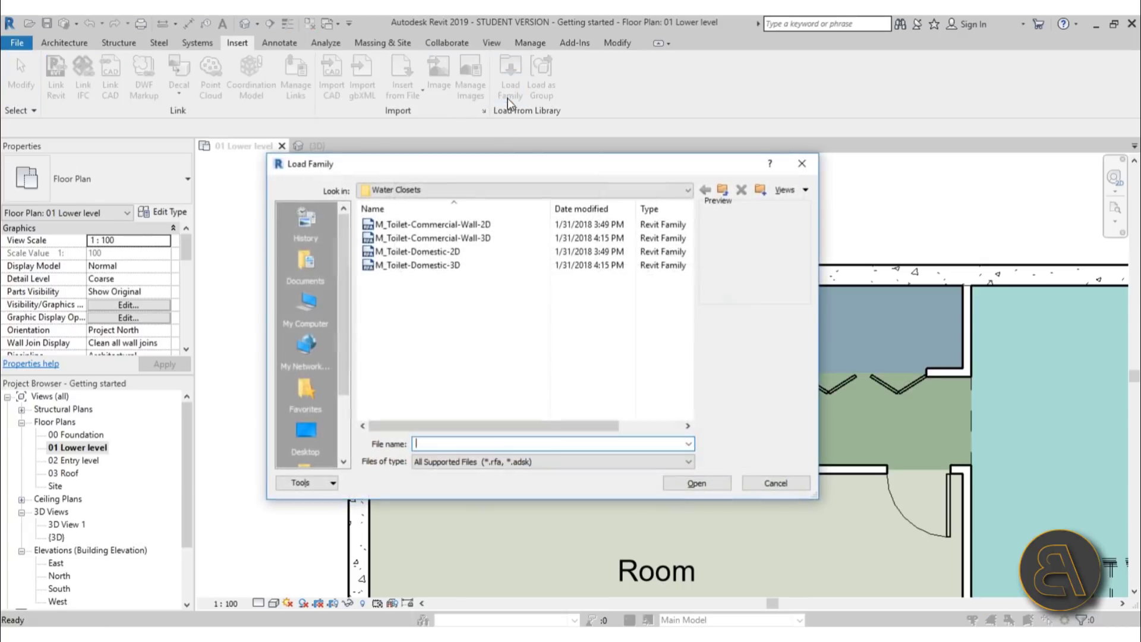
left_click(721, 196)
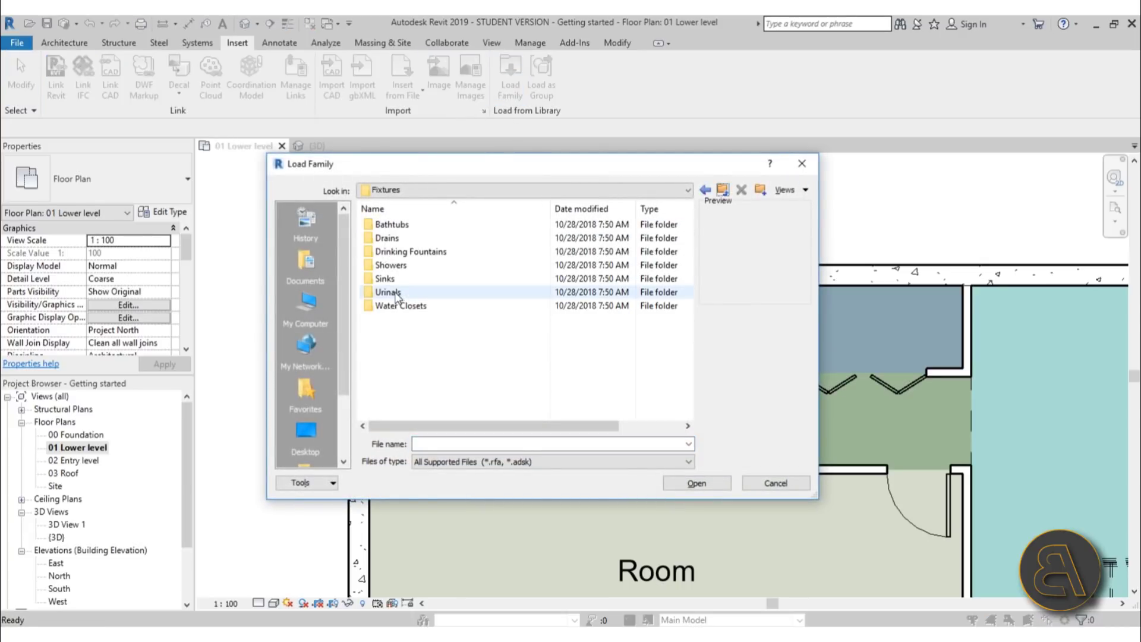
double_click(400, 266)
left_click(401, 229)
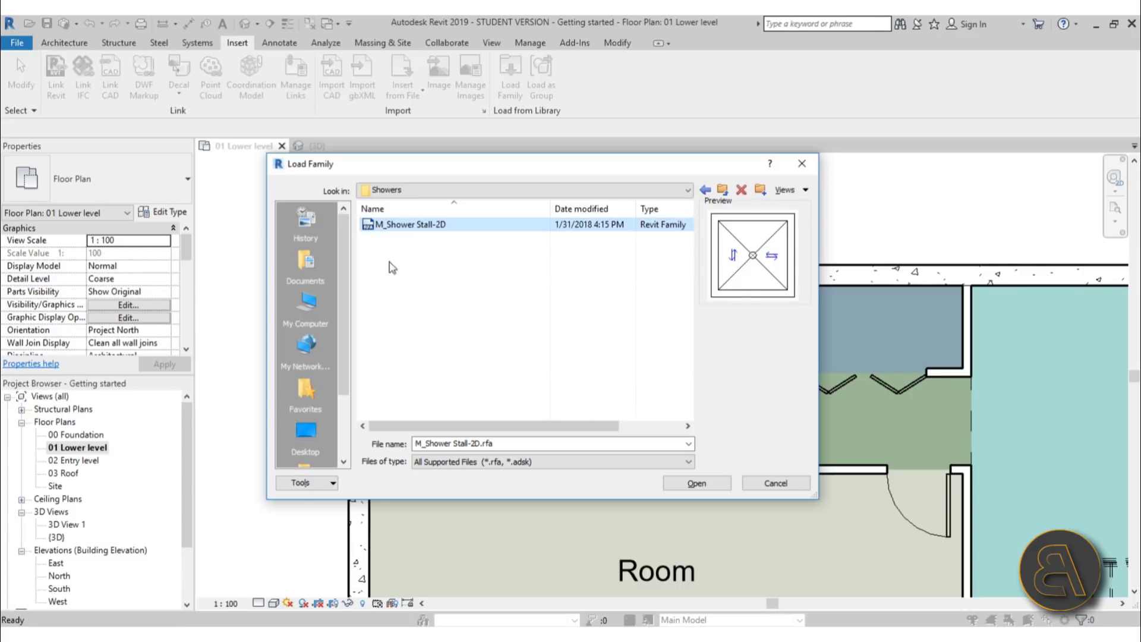
double_click(423, 231)
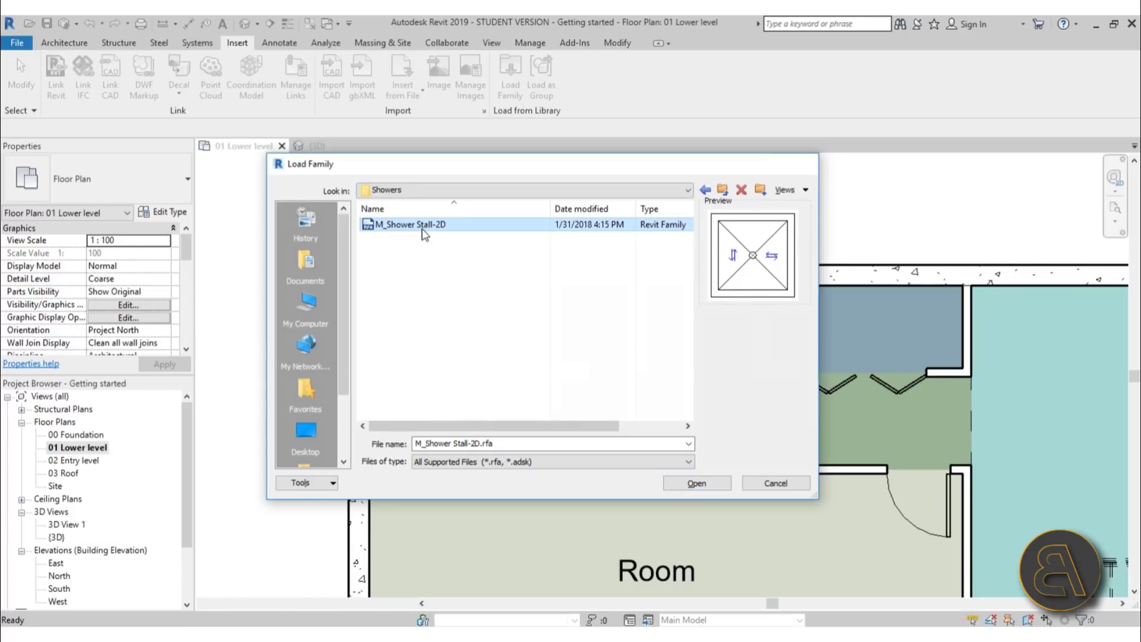
Compare the sink families in the Sinks folder and load M_Sink-Single-2D.
left_click(501, 97)
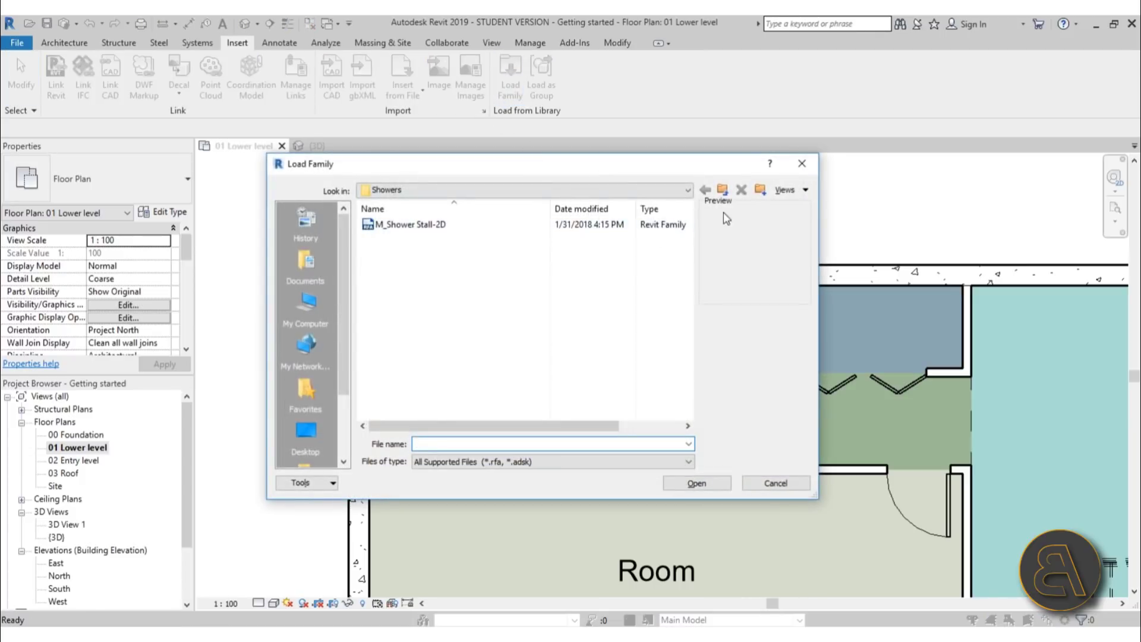
left_click(723, 193)
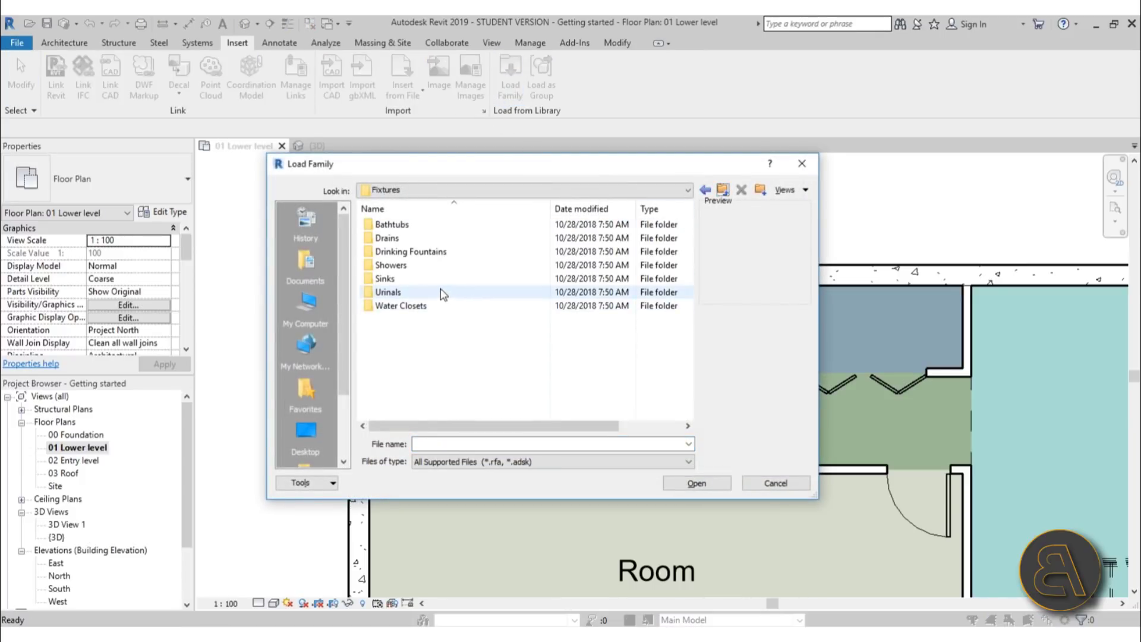
double_click(408, 279)
left_click(416, 238)
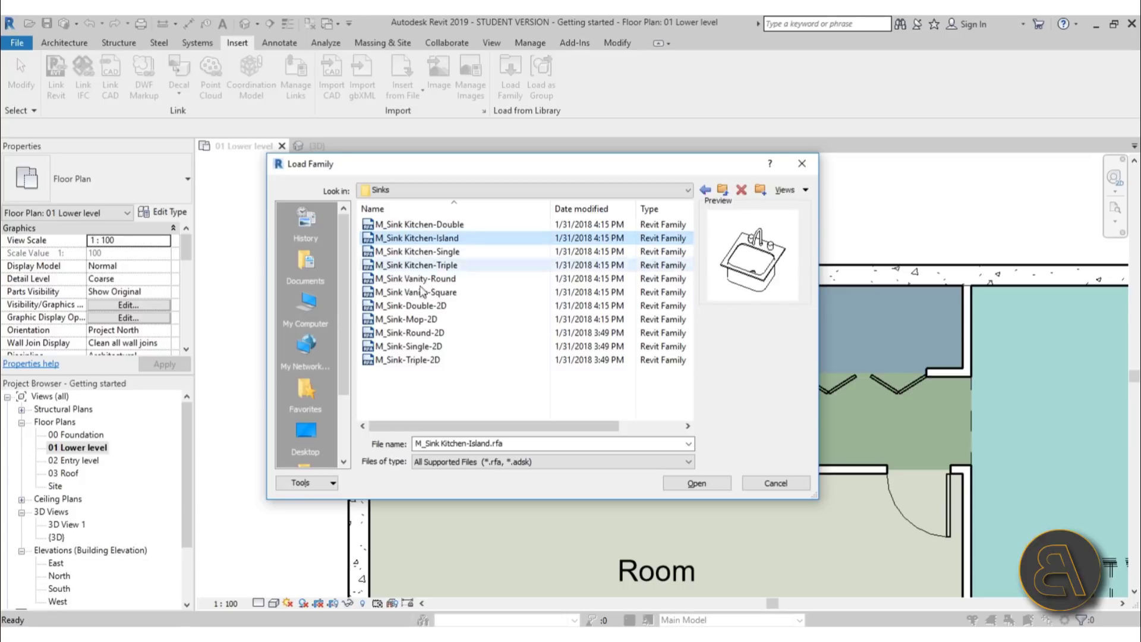
left_click(407, 361)
left_click(411, 265)
left_click(410, 238)
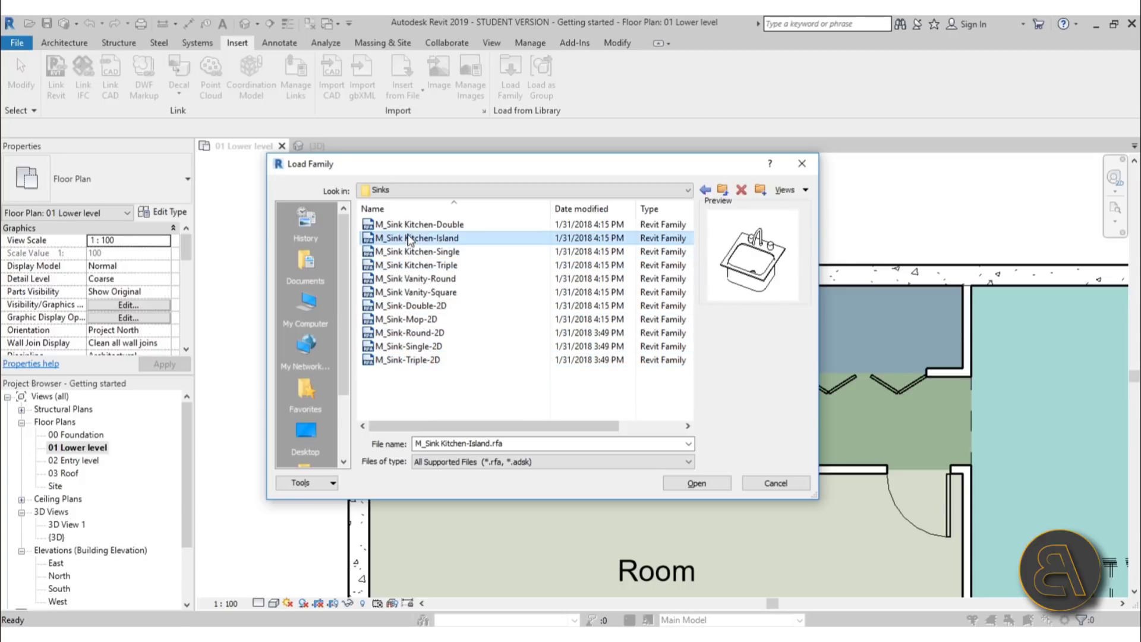
left_click(410, 306)
left_click(409, 321)
left_click(409, 333)
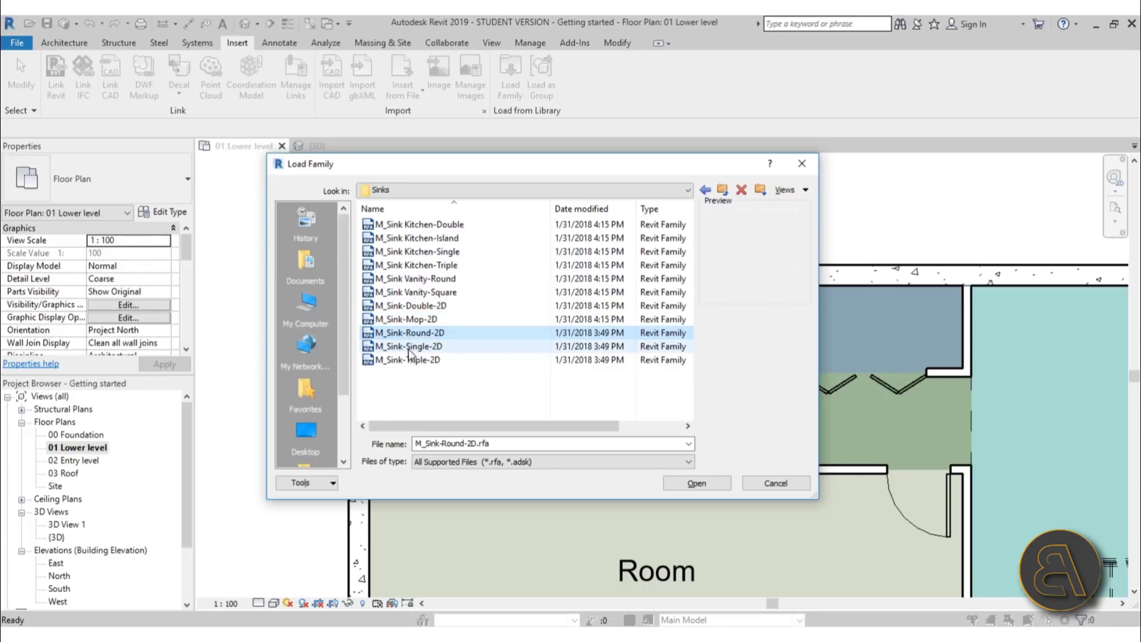
left_click(409, 347)
left_click(437, 361)
left_click(416, 346)
left_click(695, 483)
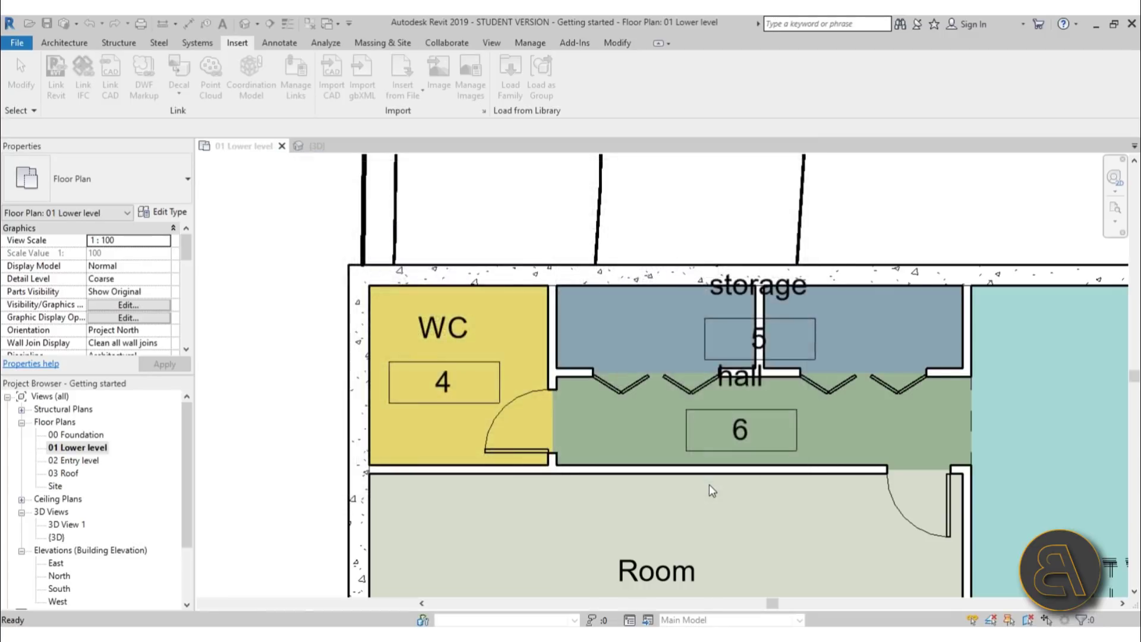
Reopen the family library at Fixtures and cancel without loading anything else.
left_click(509, 76)
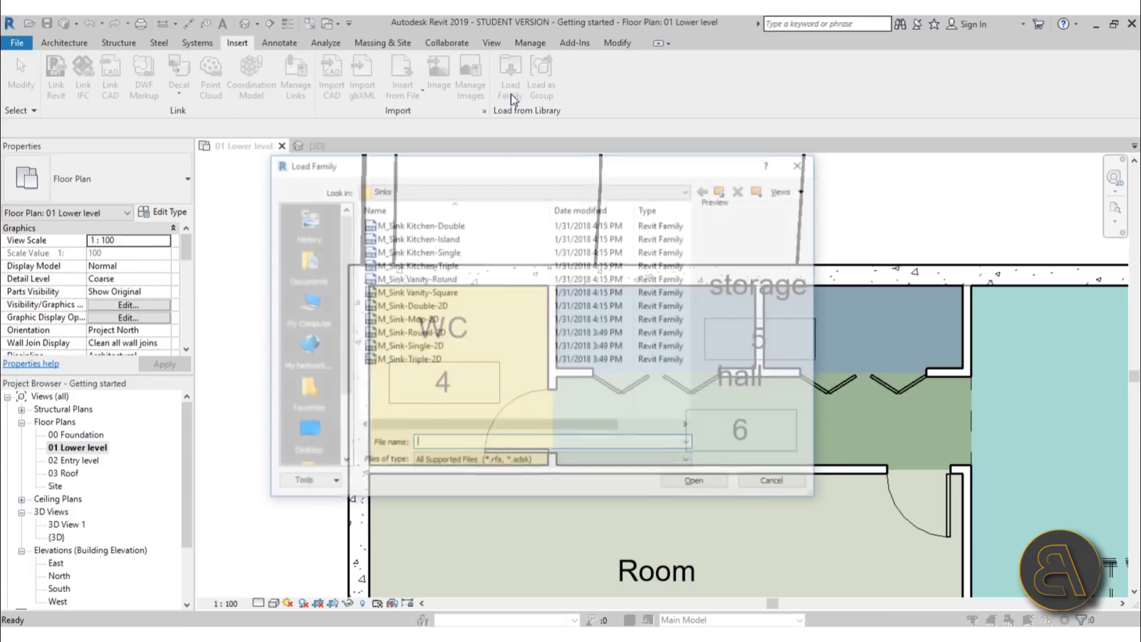
left_click(725, 195)
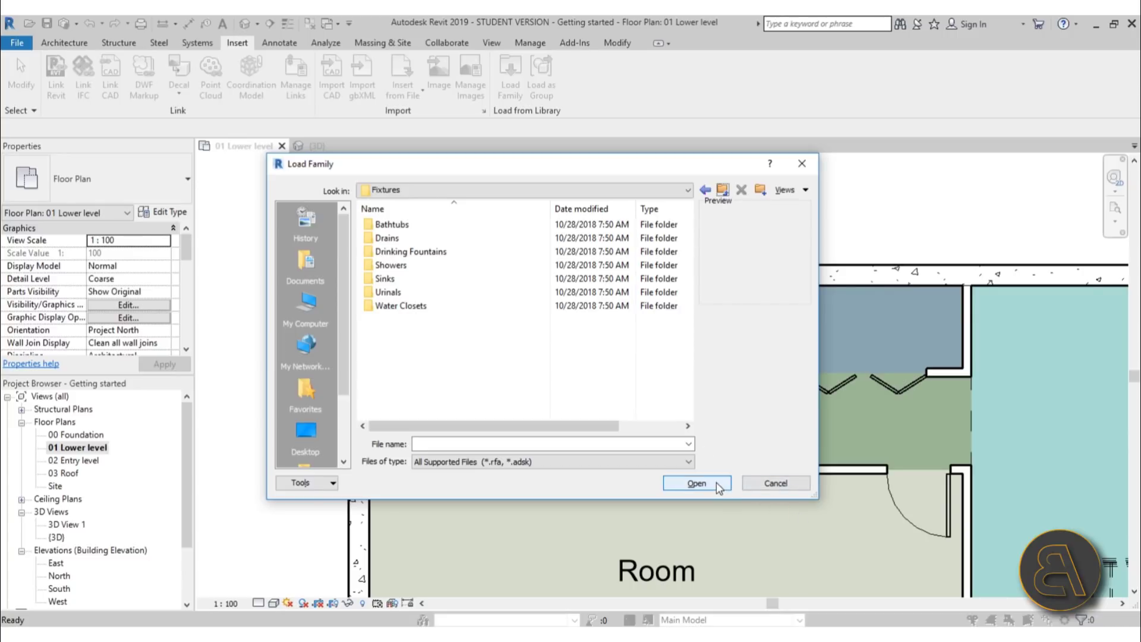
left_click(776, 483)
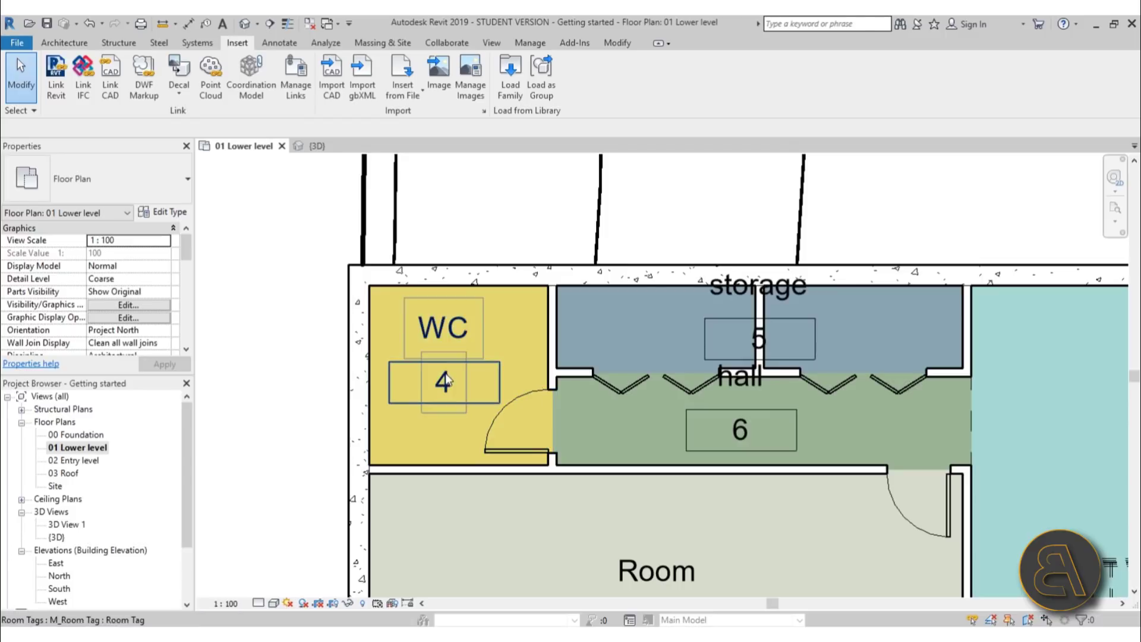
Place an M_Sink-Single-2D 660 x 560mm sink against the WC's left wall using Component.
left_click(82, 43)
left_click(158, 70)
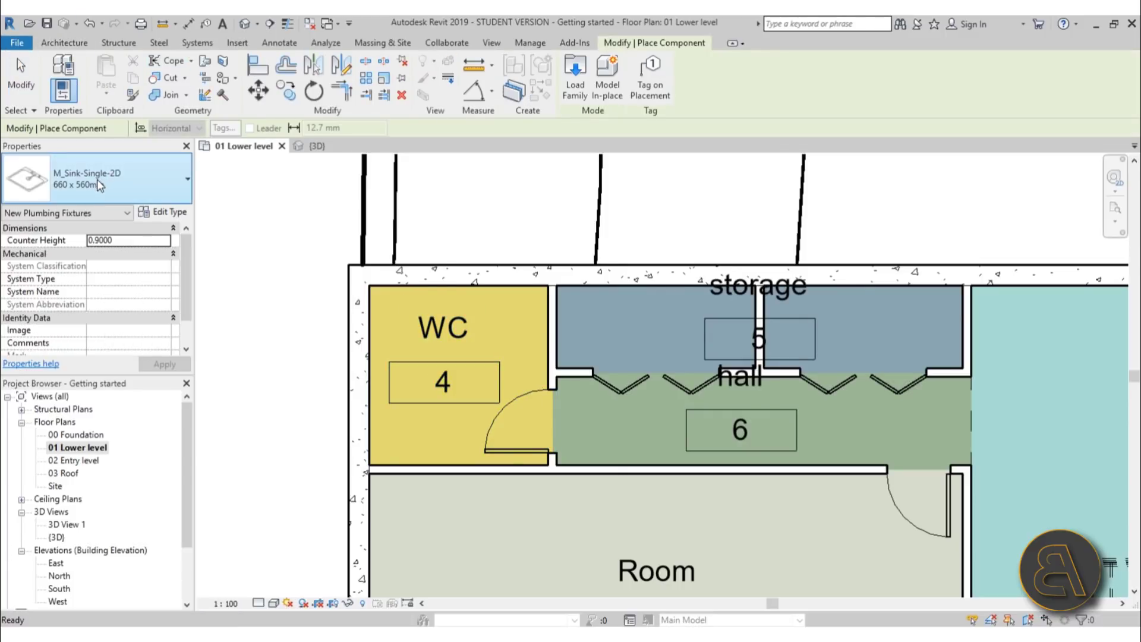
scroll(493, 297, "up", 3)
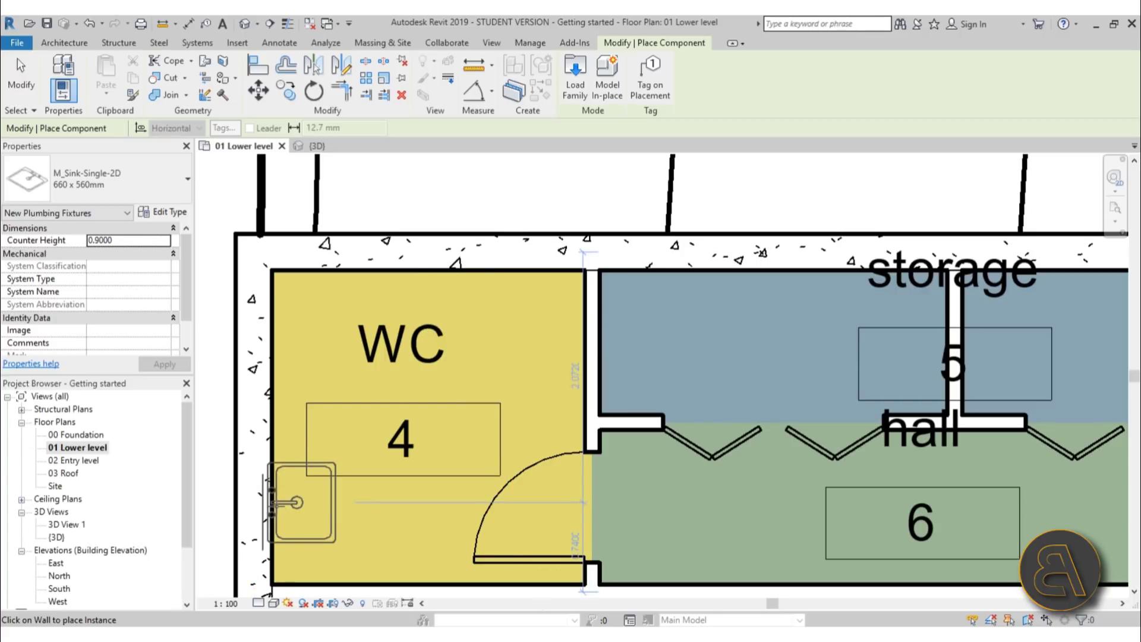
left_click(272, 513)
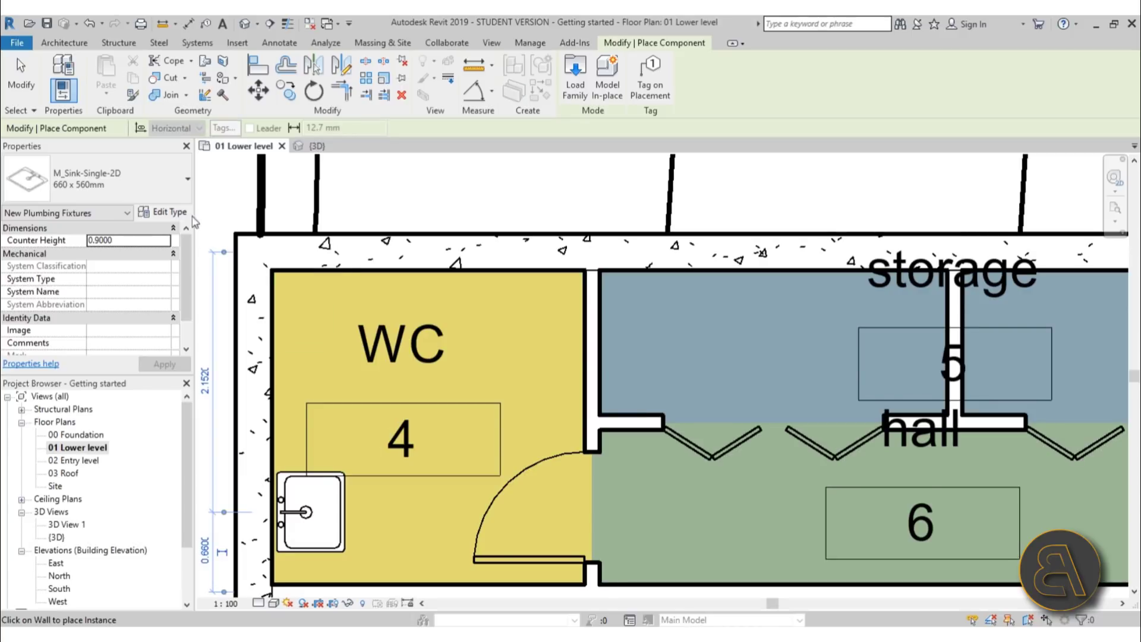
left_click(84, 169)
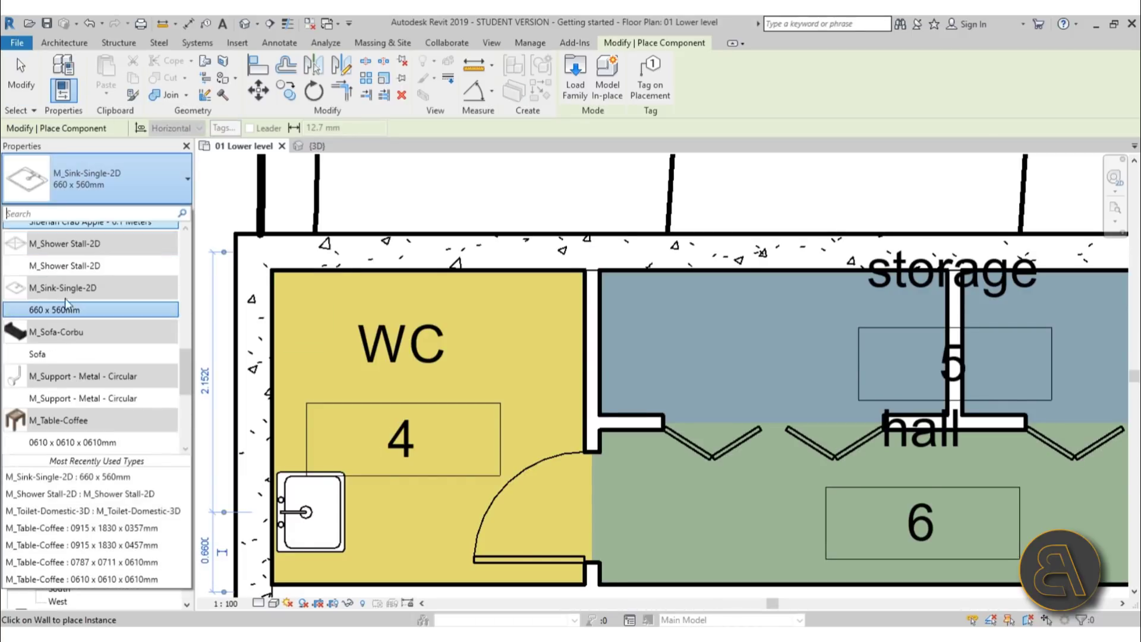
scroll(79, 323, "up", 1)
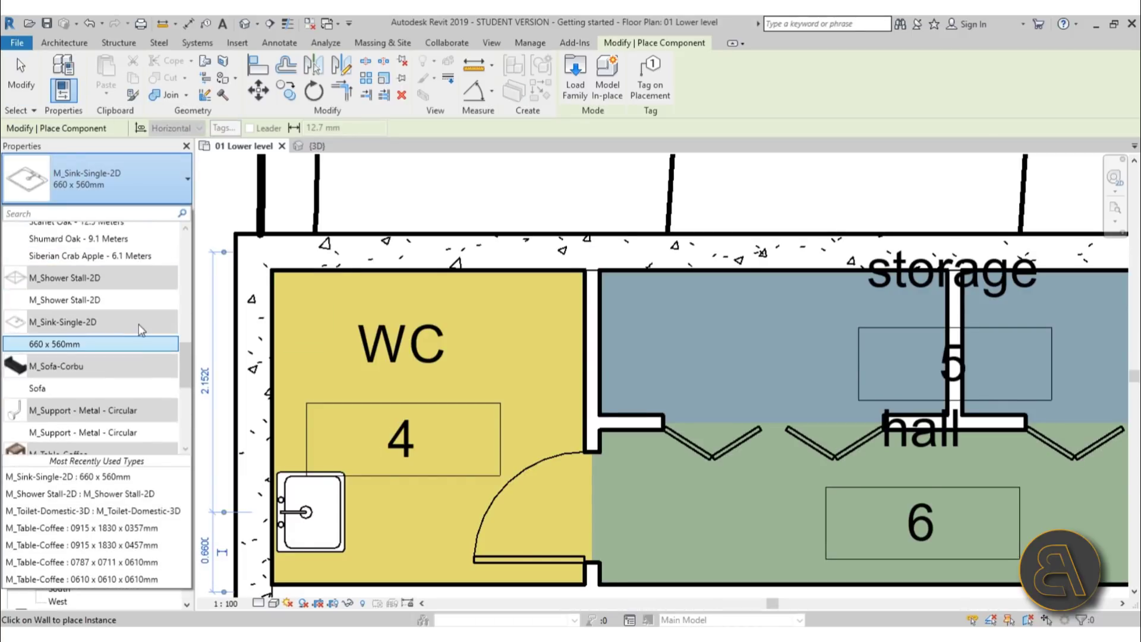
Place an M_Shower Stall-2D in the WC's top-left corner.
left_click(71, 300)
left_click(271, 381)
left_click(271, 380)
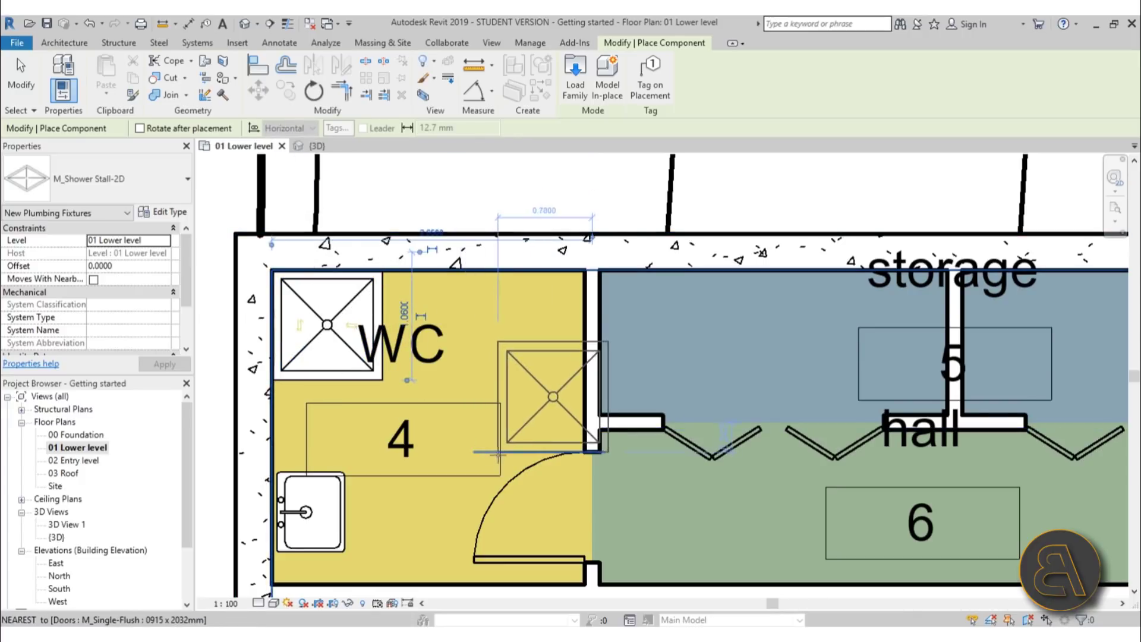
Place an M_Toilet-Domestic-3D toilet against the WC's top wall and finish placing components.
left_click(95, 178)
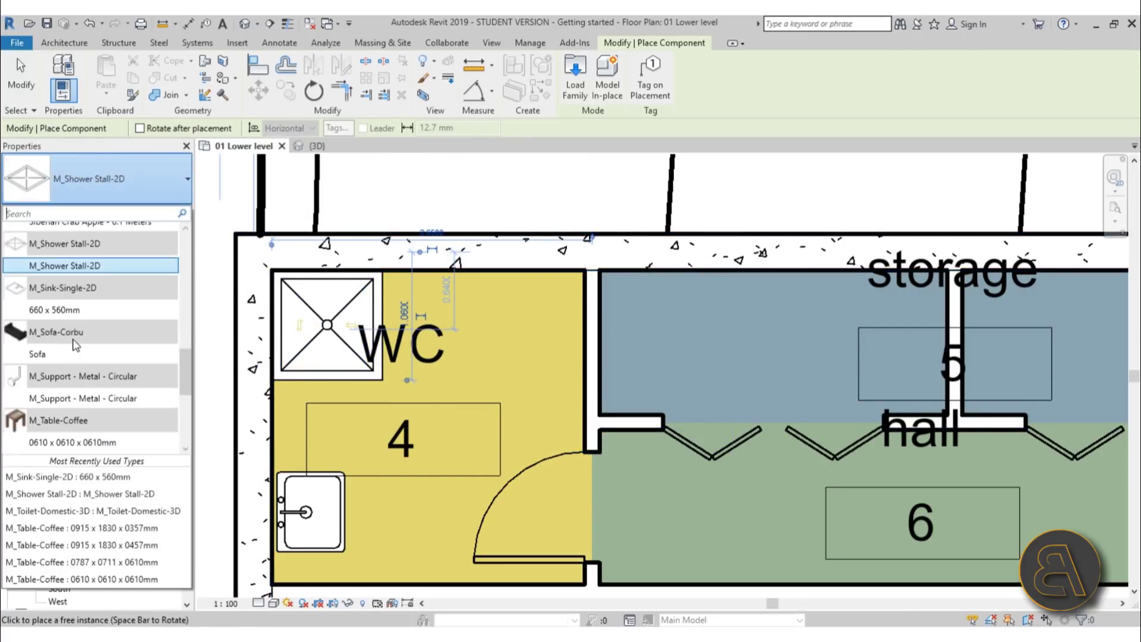
scroll(98, 351, "down", 3)
scroll(99, 363, "down", 1)
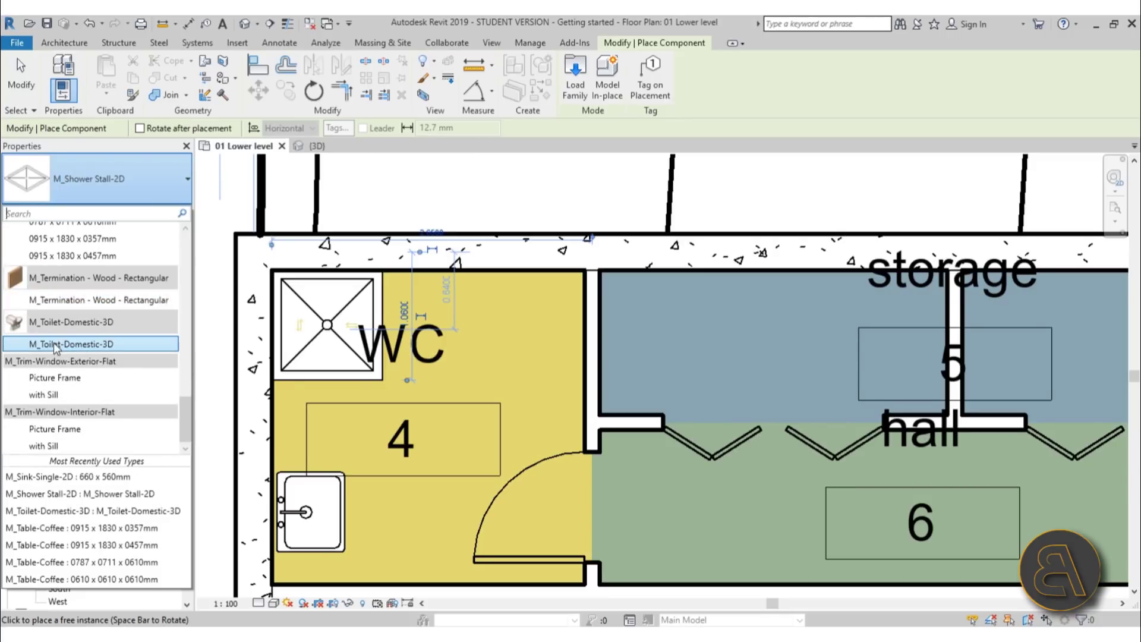
left_click(51, 343)
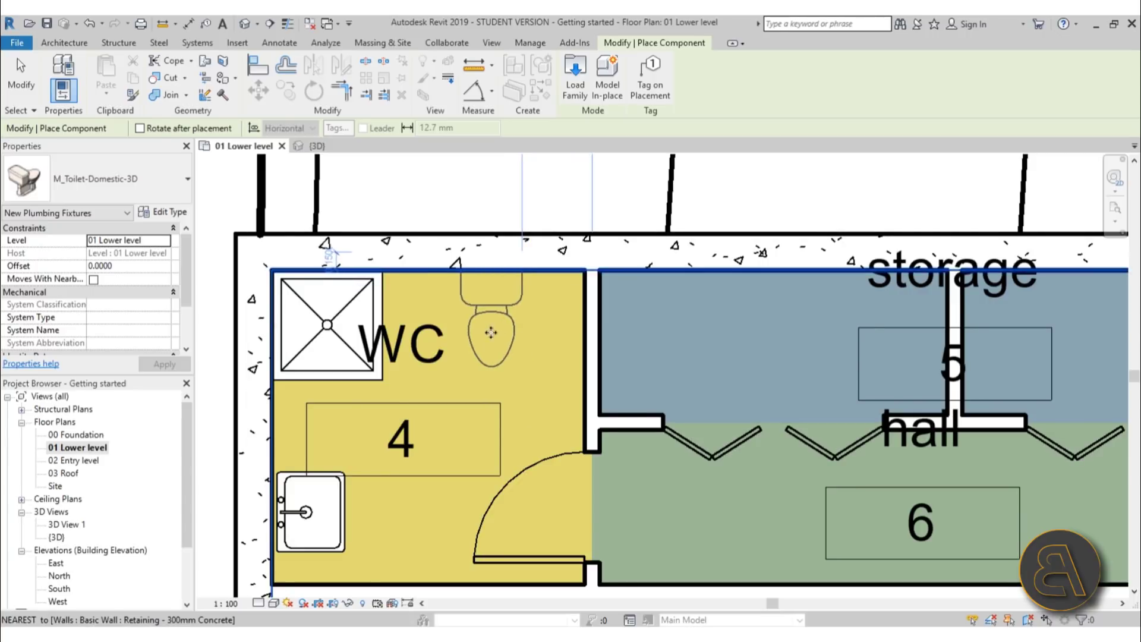
left_click(490, 331)
left_click(21, 86)
scroll(447, 260, "down", 5)
middle_click_drag(340, 286, 278, 236)
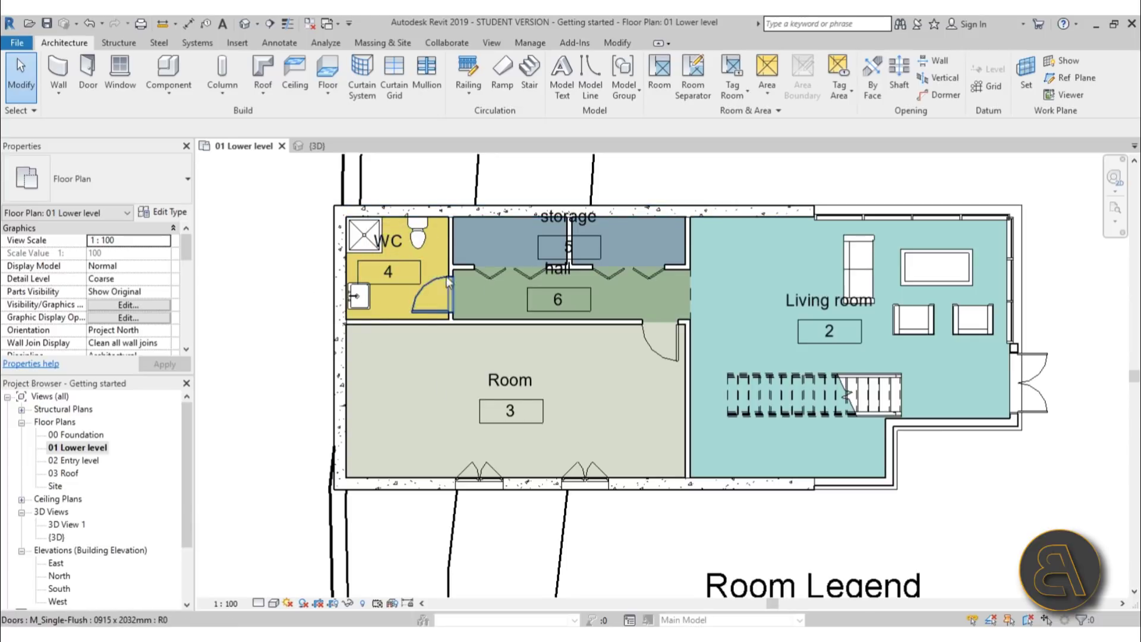
Pan around the lower-level plan and zoom to fit the whole drawing with ZF.
middle_click_drag(706, 400, 562, 402)
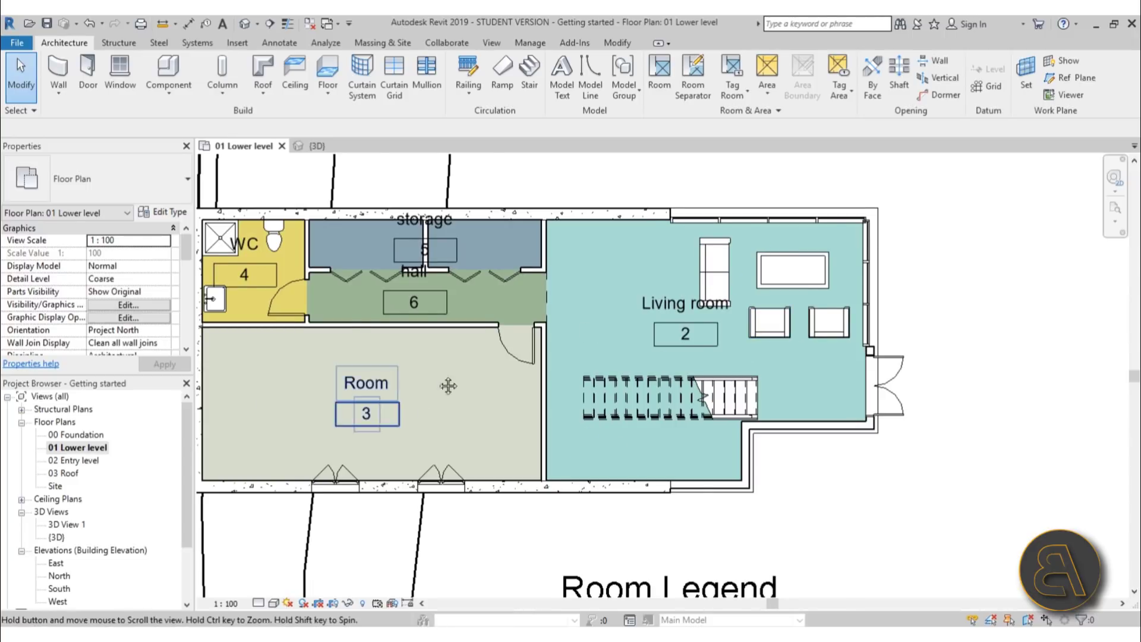
middle_click_drag(402, 382, 530, 387)
middle_click_drag(572, 441, 502, 416)
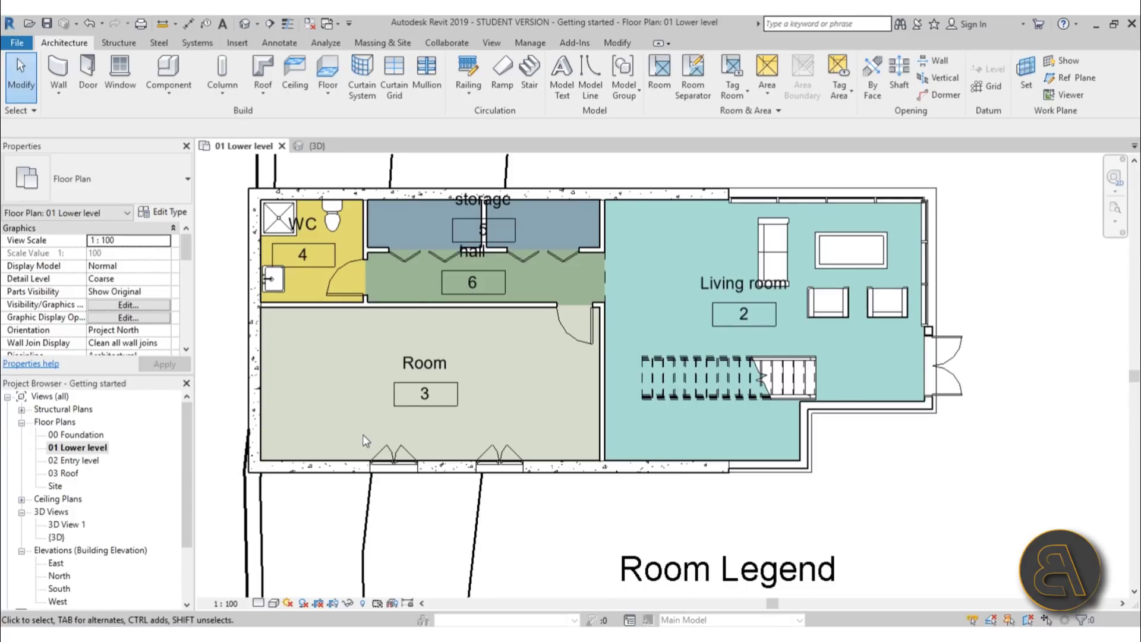
key("z")
key("f")
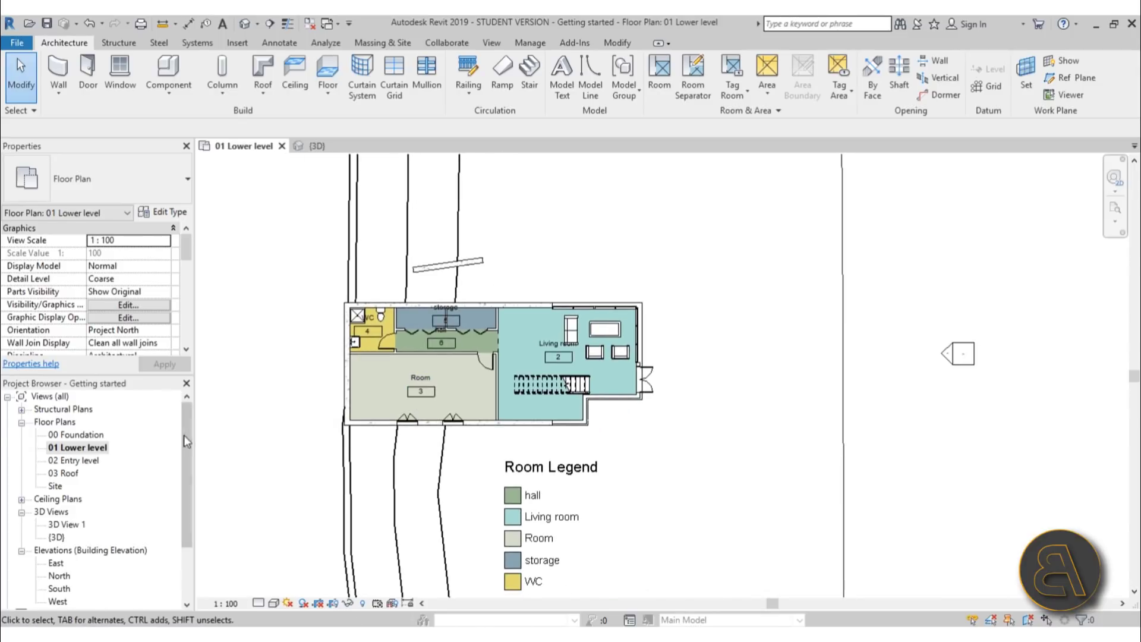
Open the 00 Foundation, 02 Entry level and 03 Roof floor plans.
double_click(93, 437)
double_click(90, 450)
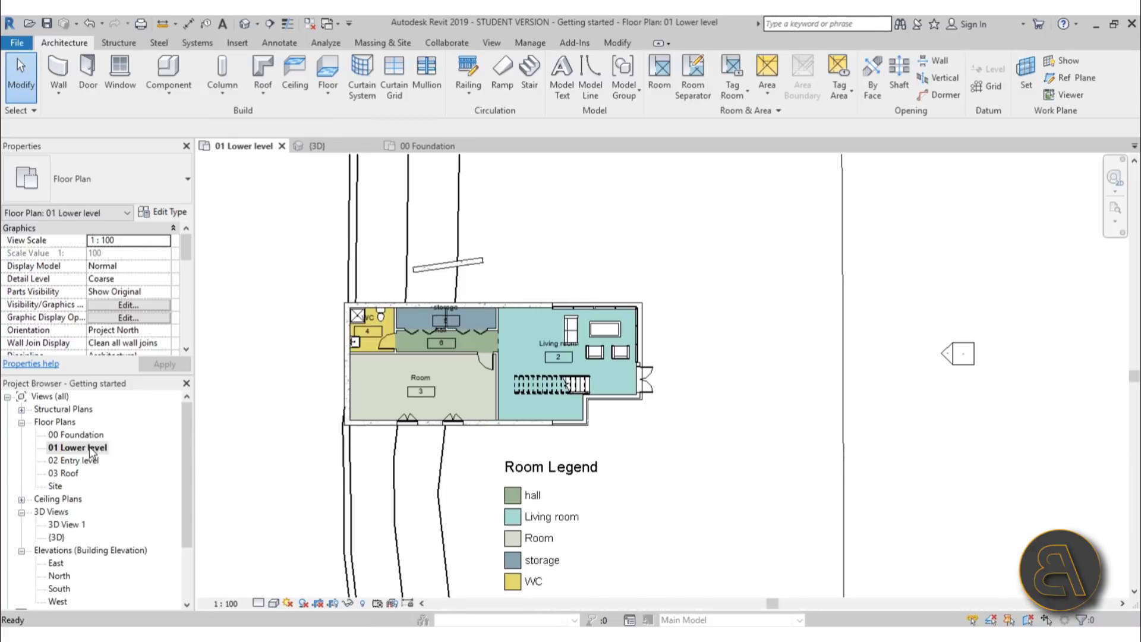
double_click(88, 462)
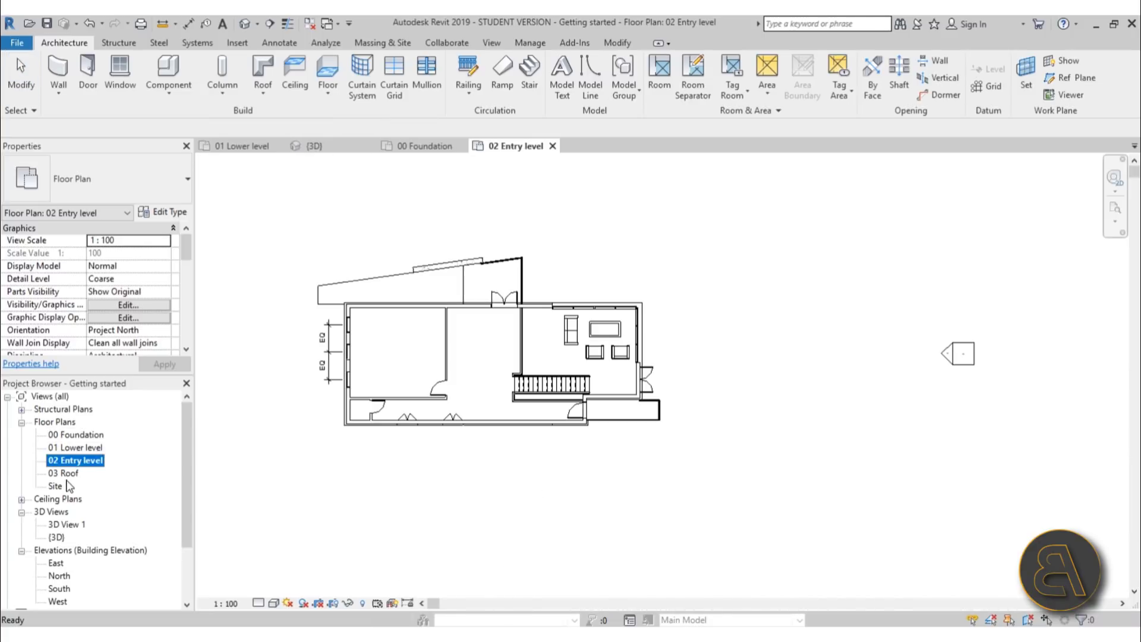
double_click(63, 473)
left_click_drag(191, 465, 191, 604)
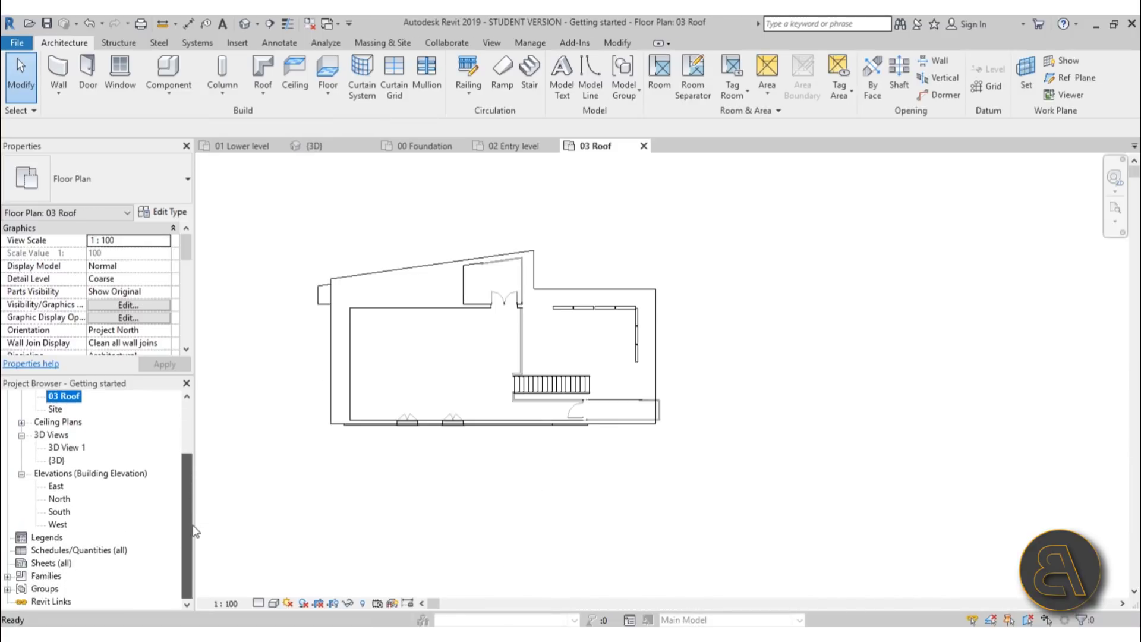
Open the East, North, South and West elevations, then return to 01 Lower level.
double_click(57, 486)
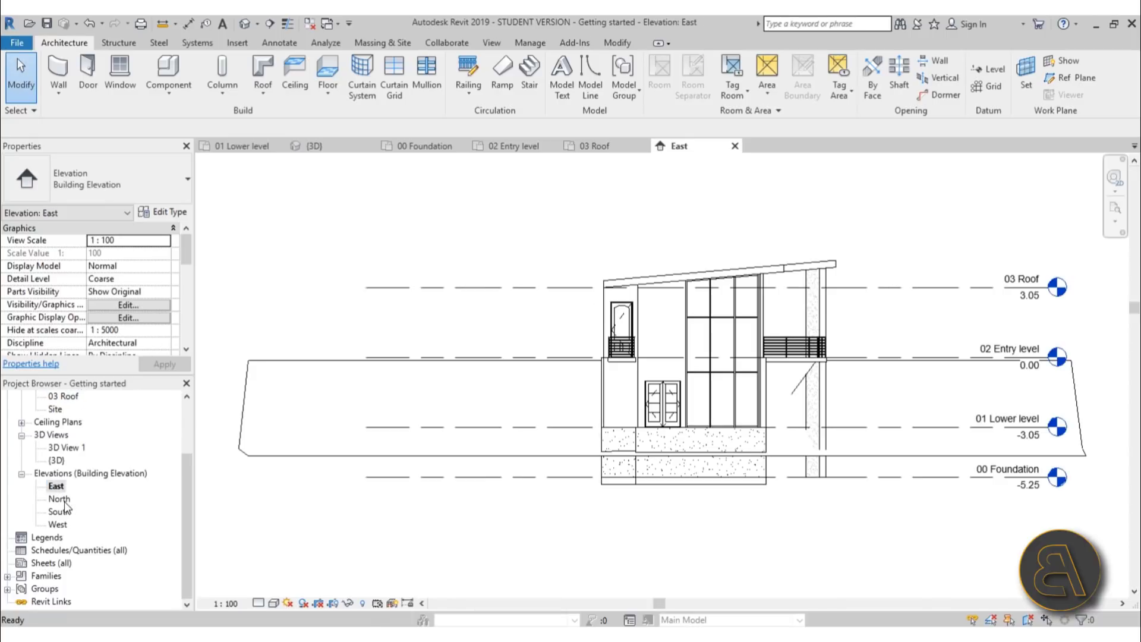
double_click(60, 499)
double_click(62, 512)
double_click(57, 525)
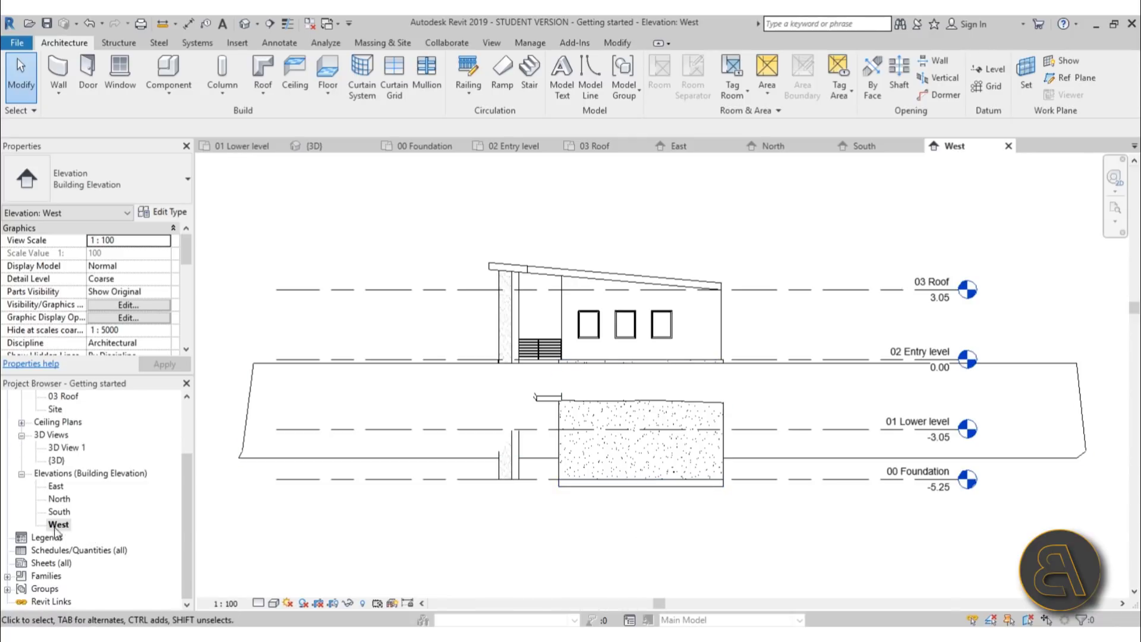
left_click_drag(190, 538, 193, 594)
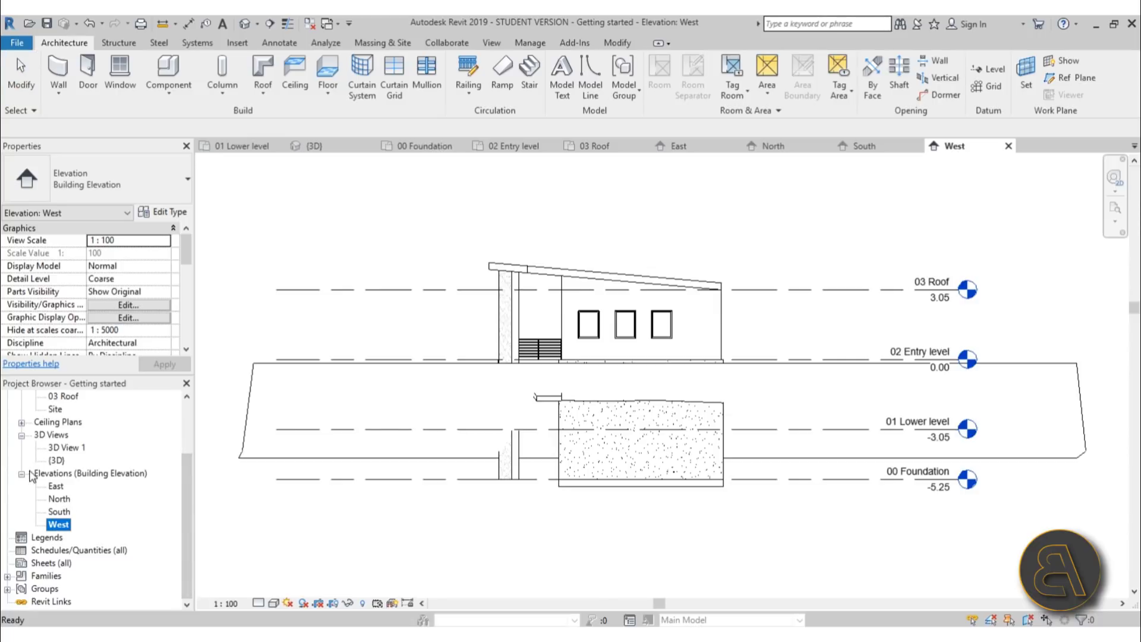
scroll(71, 485, "up", 2)
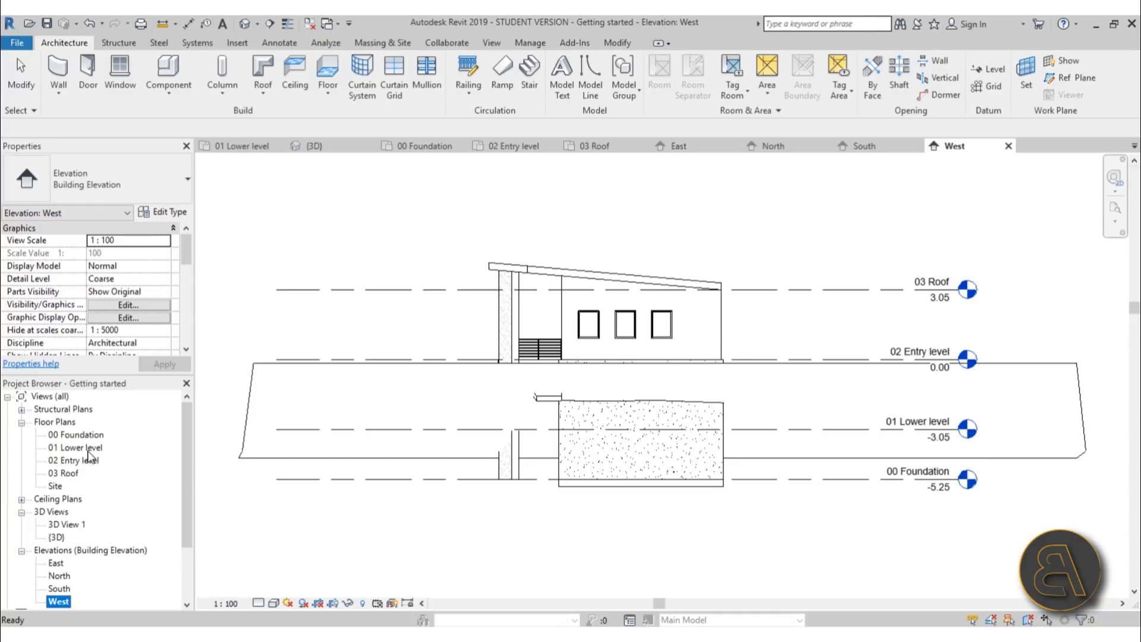
scroll(191, 466, "down", 2)
scroll(186, 461, "up", 2)
double_click(70, 449)
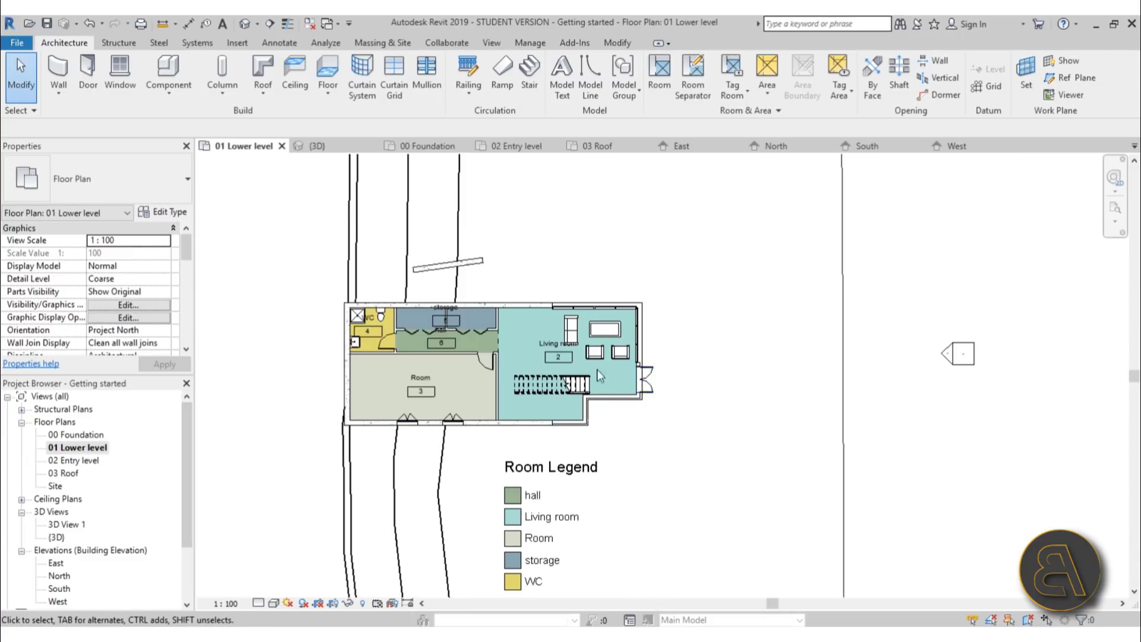
scroll(579, 361, "down", 3)
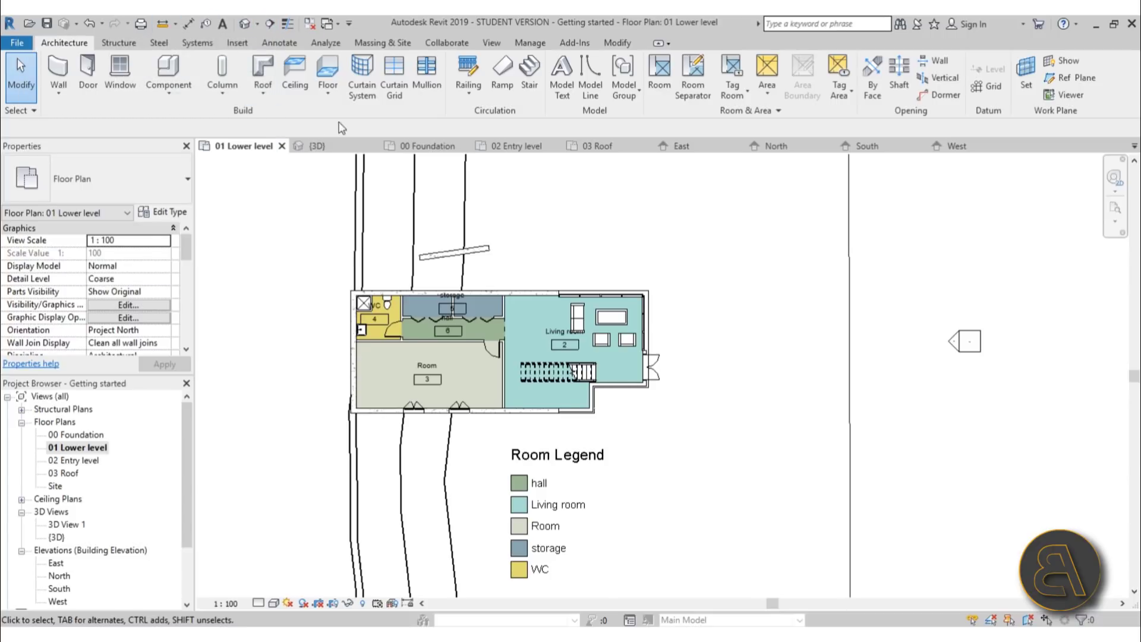
Draw a building section line from right of the building across past the stair.
left_click(491, 46)
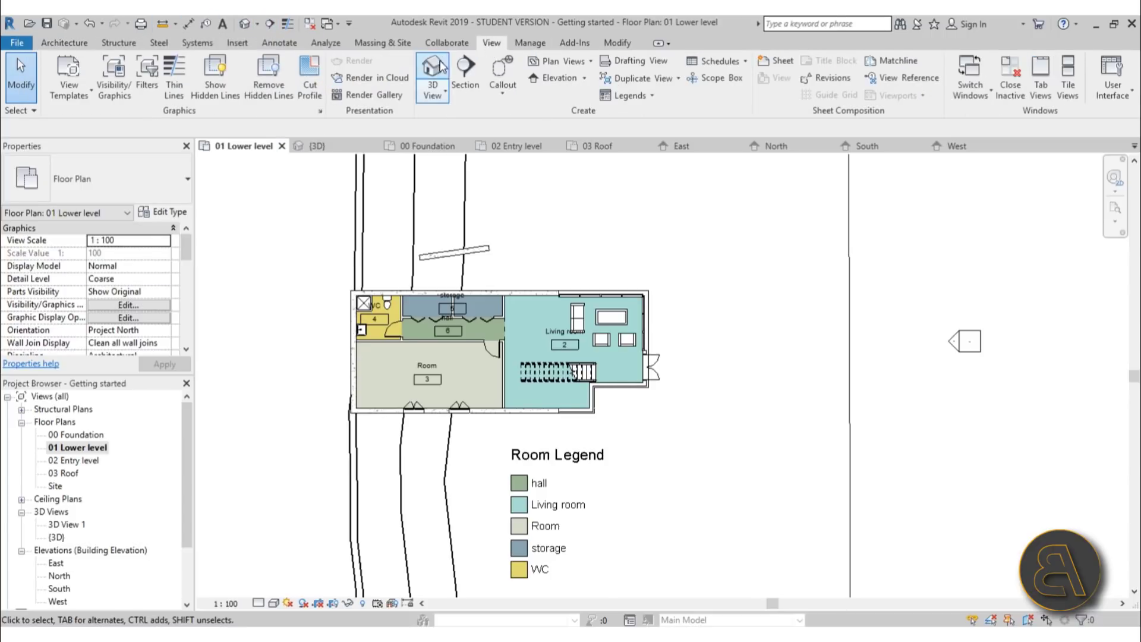
left_click(469, 80)
scroll(627, 416, "up", 2)
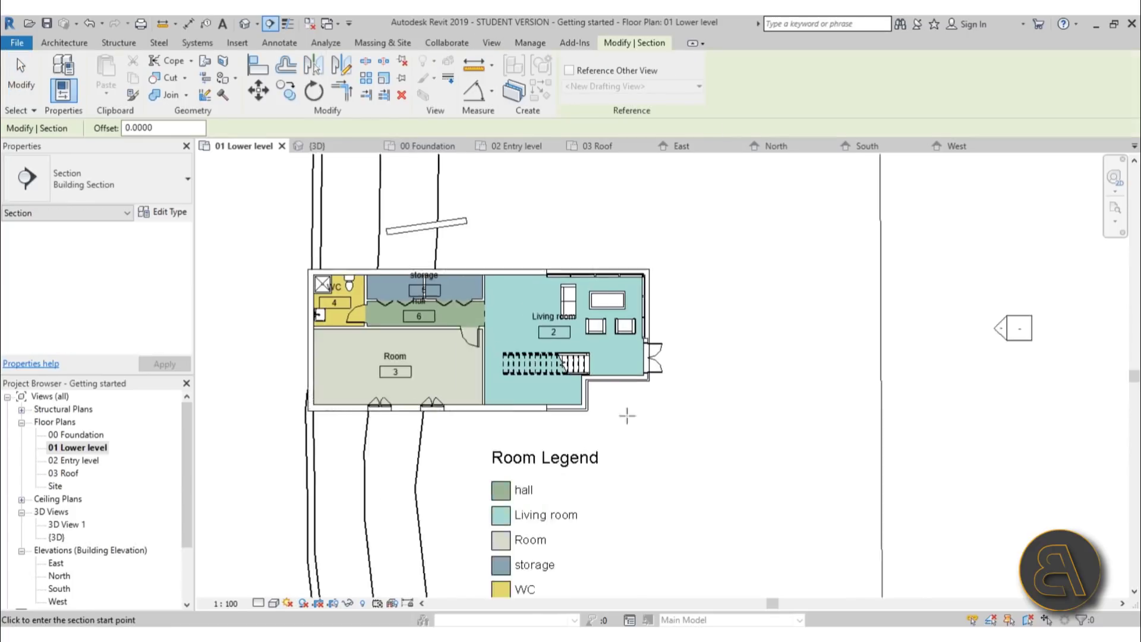
left_click(699, 358)
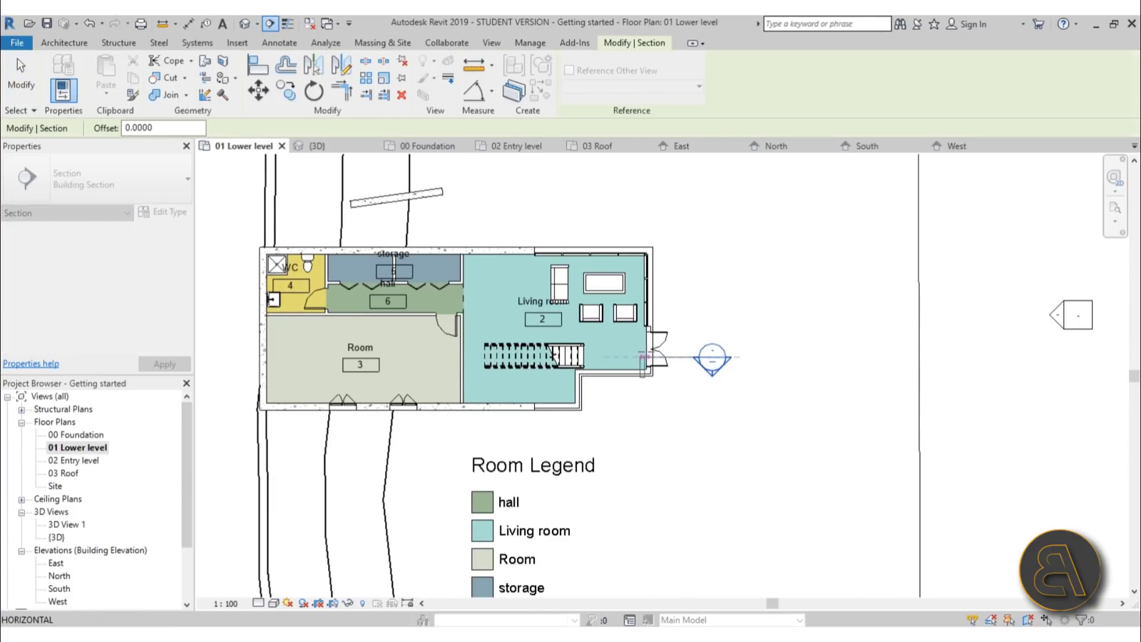
left_click(220, 357)
scroll(702, 358, "down", 2)
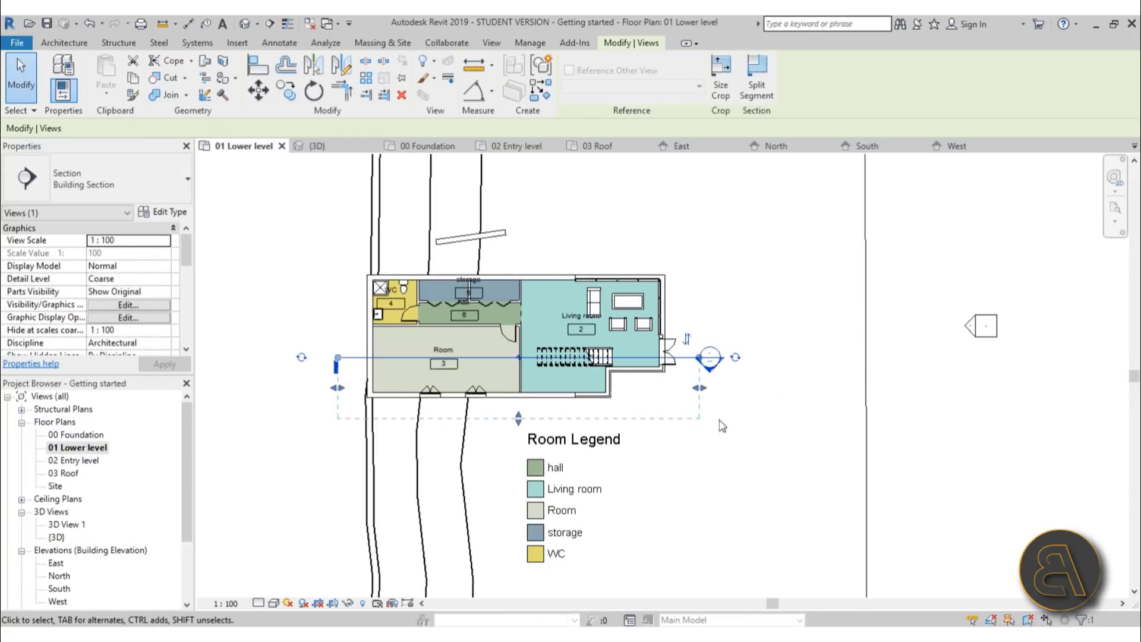
scroll(698, 358, "up", 1)
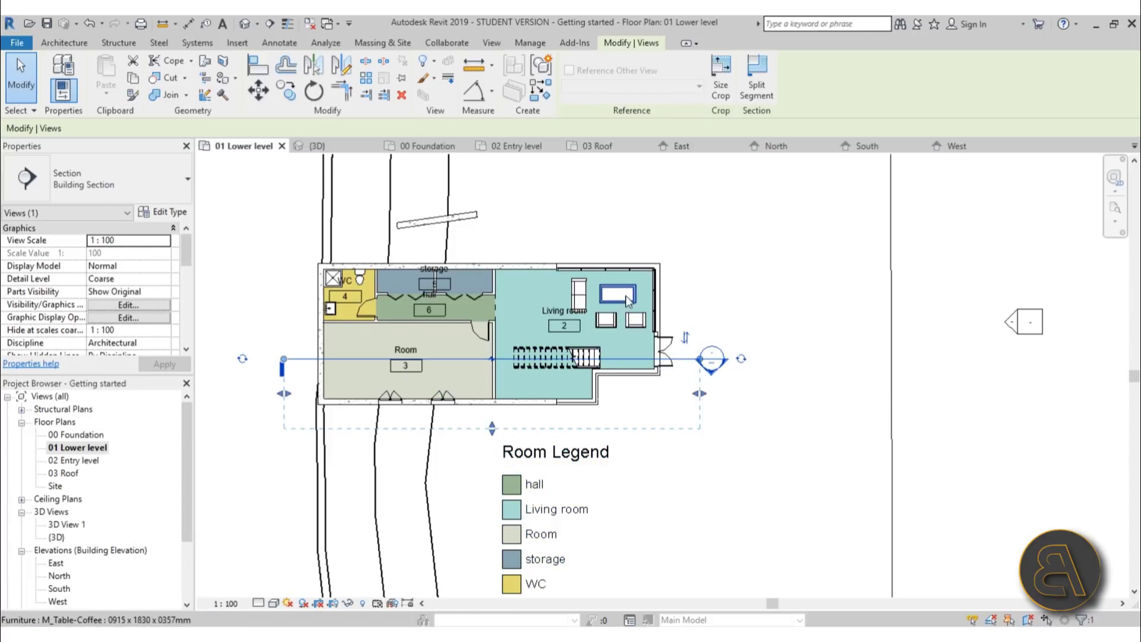
Flip the section, extend its crop region upward, and open the Section 1 view.
left_click(686, 343)
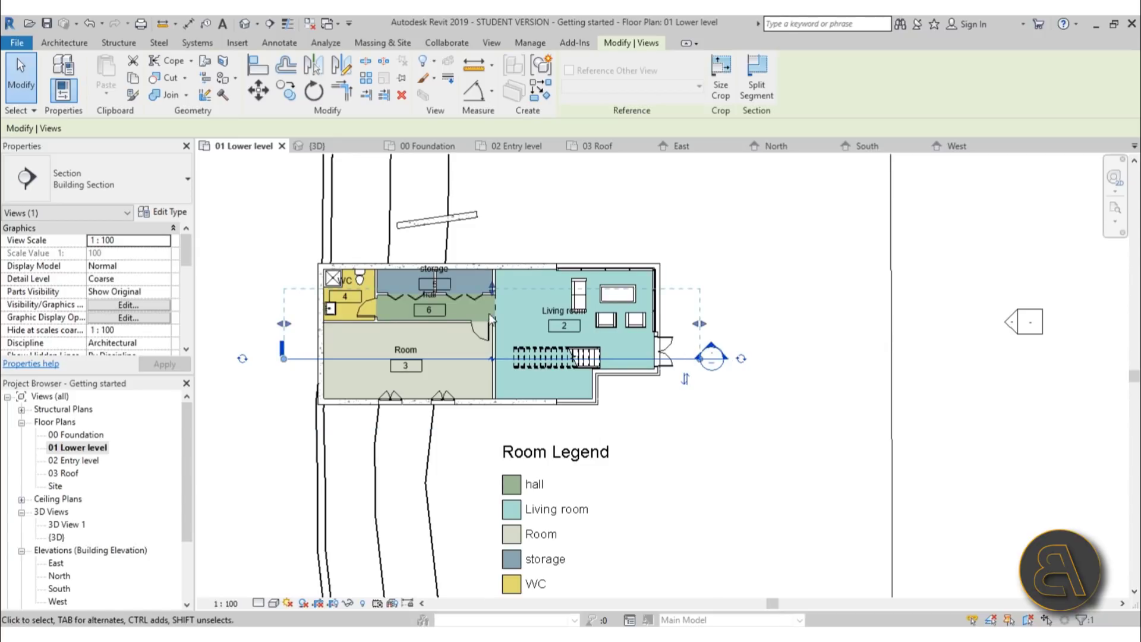
left_click_drag(492, 289, 493, 180)
middle_click_drag(492, 198, 498, 375)
scroll(814, 408, "down", 2)
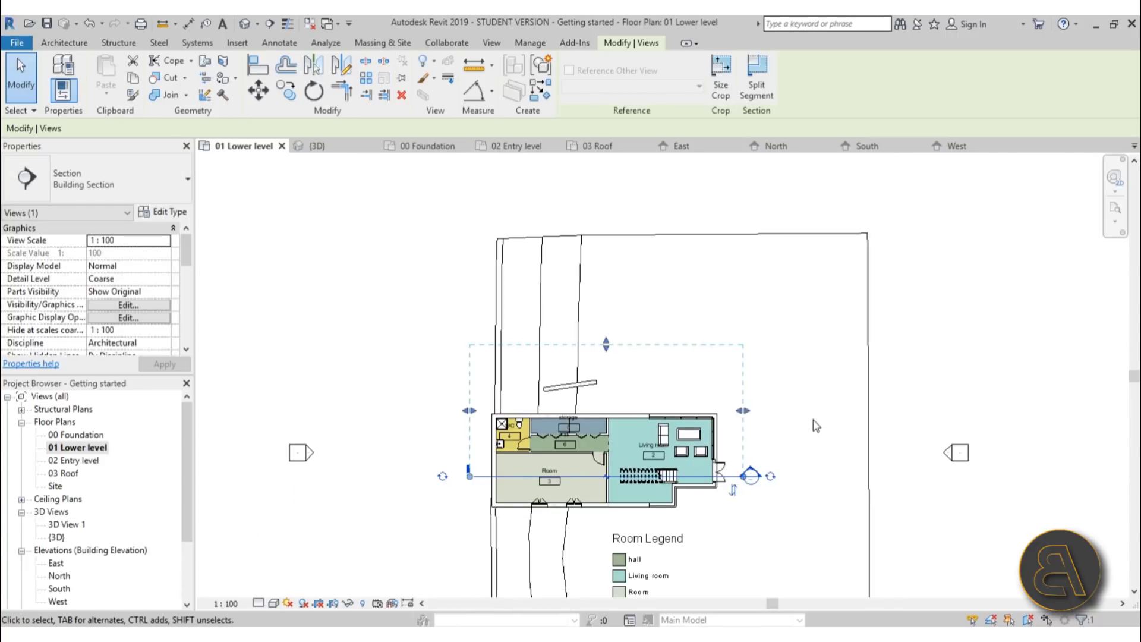
scroll(809, 416, "up", 2)
left_click(804, 419)
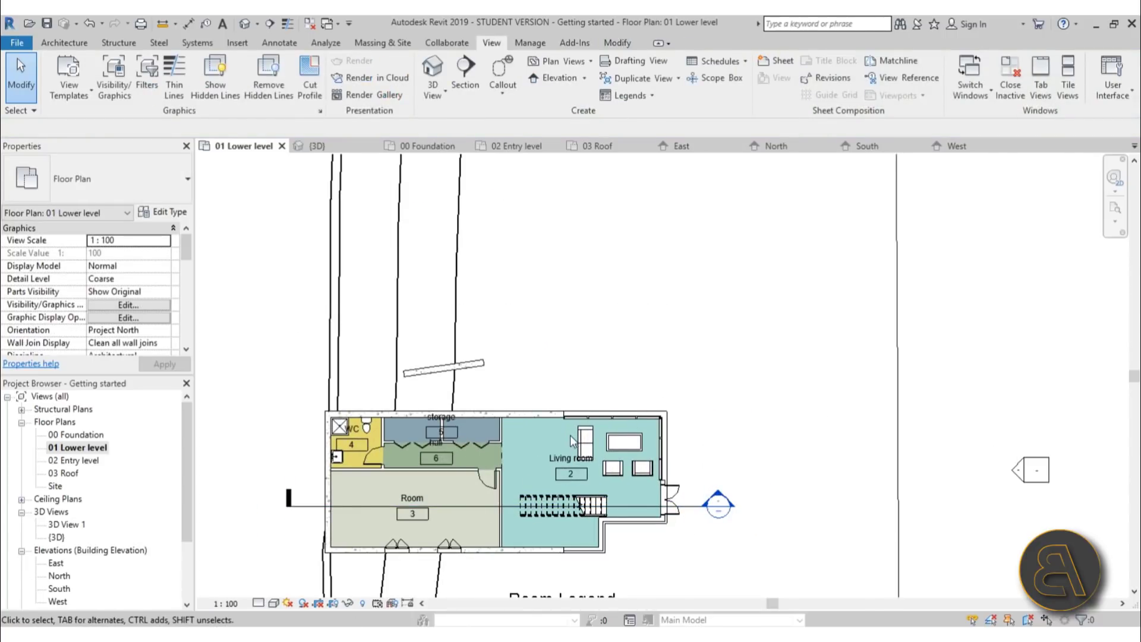
middle_click_drag(729, 532, 723, 451)
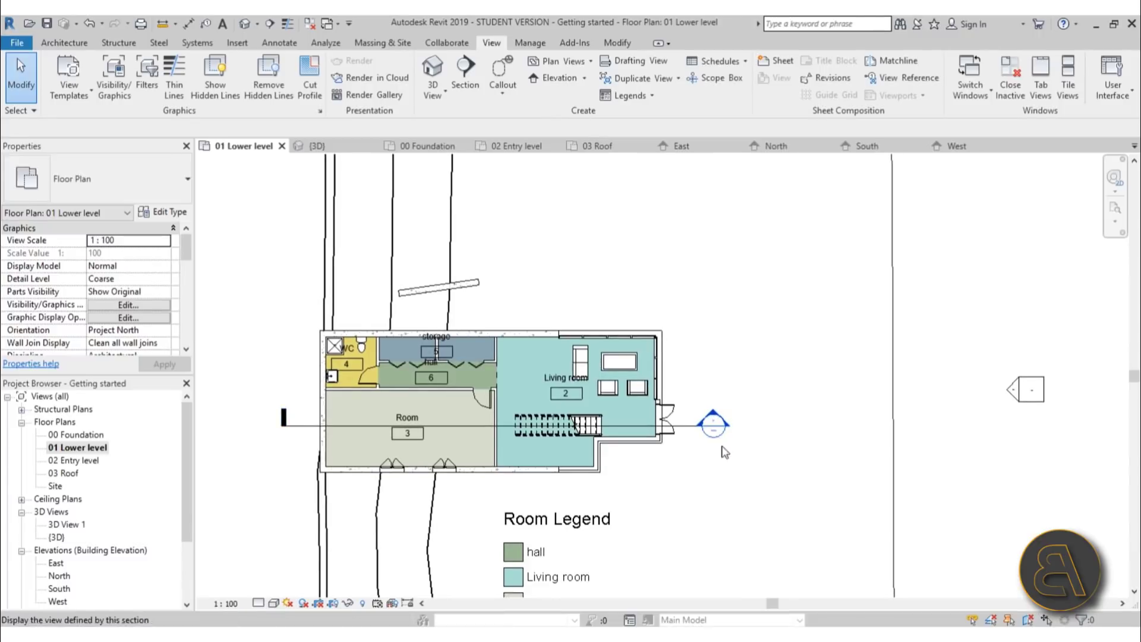
double_click(713, 418)
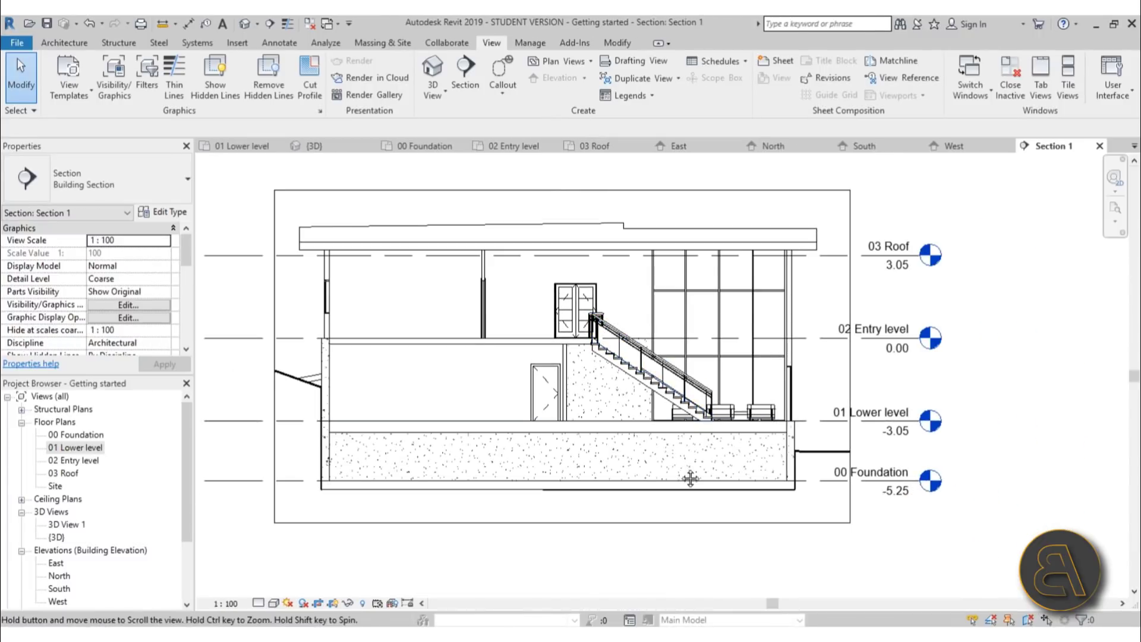
Adjust the section's right crop boundary on the 01 Lower level plan.
scroll(655, 440, "down", 1)
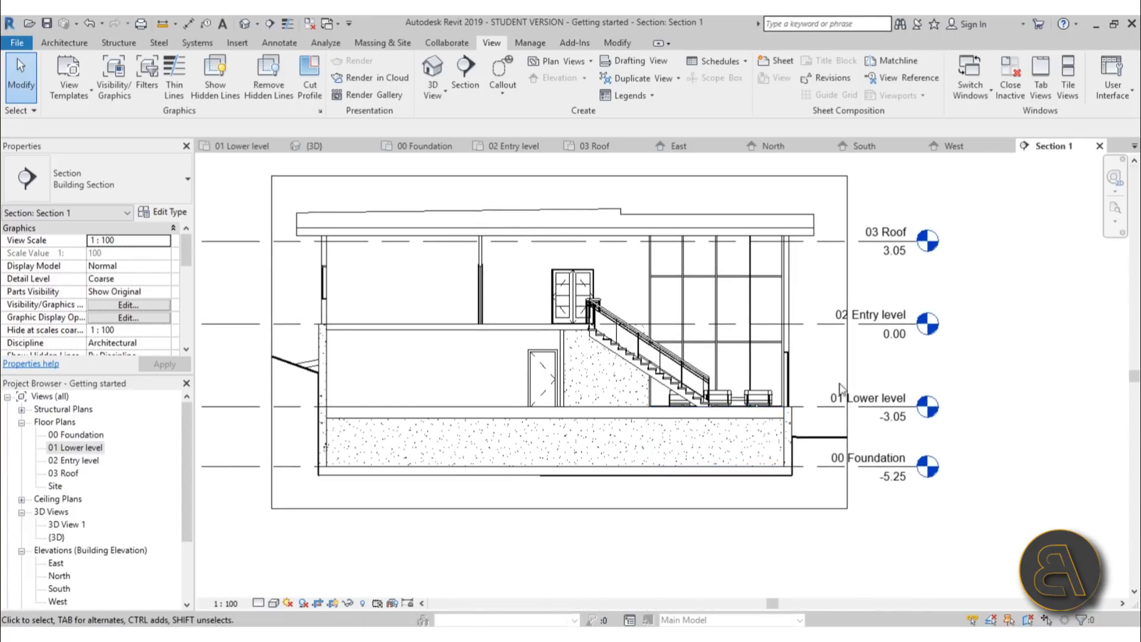
left_click(848, 347)
left_click_drag(847, 342, 877, 353)
double_click(89, 448)
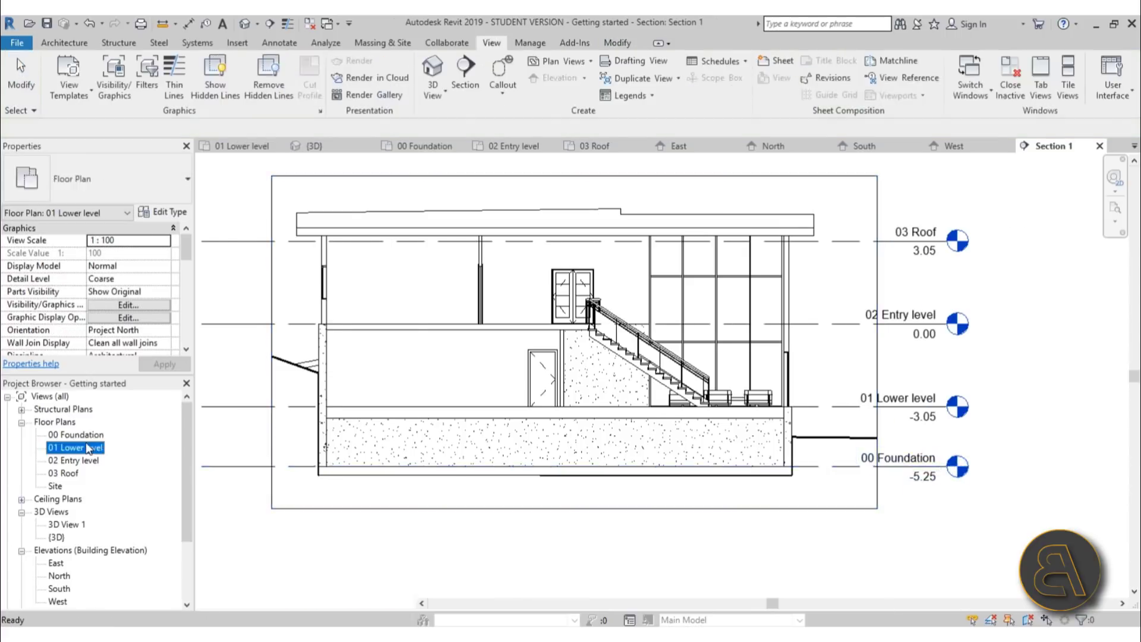
left_click_drag(771, 338, 718, 337)
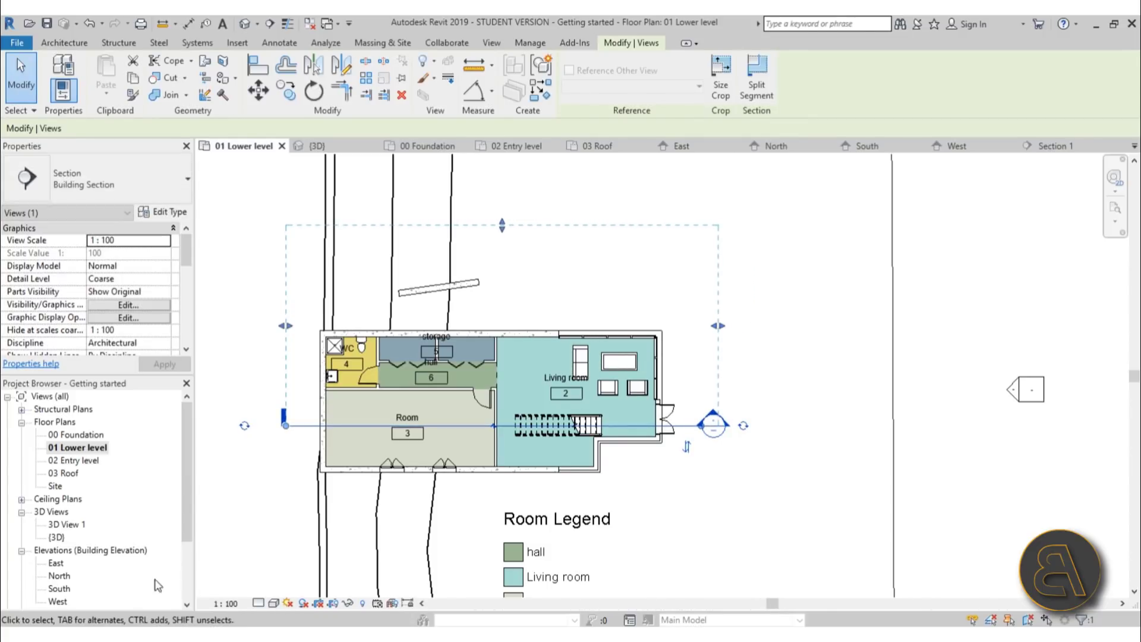
key("Escape")
scroll(95, 512, "down", 3)
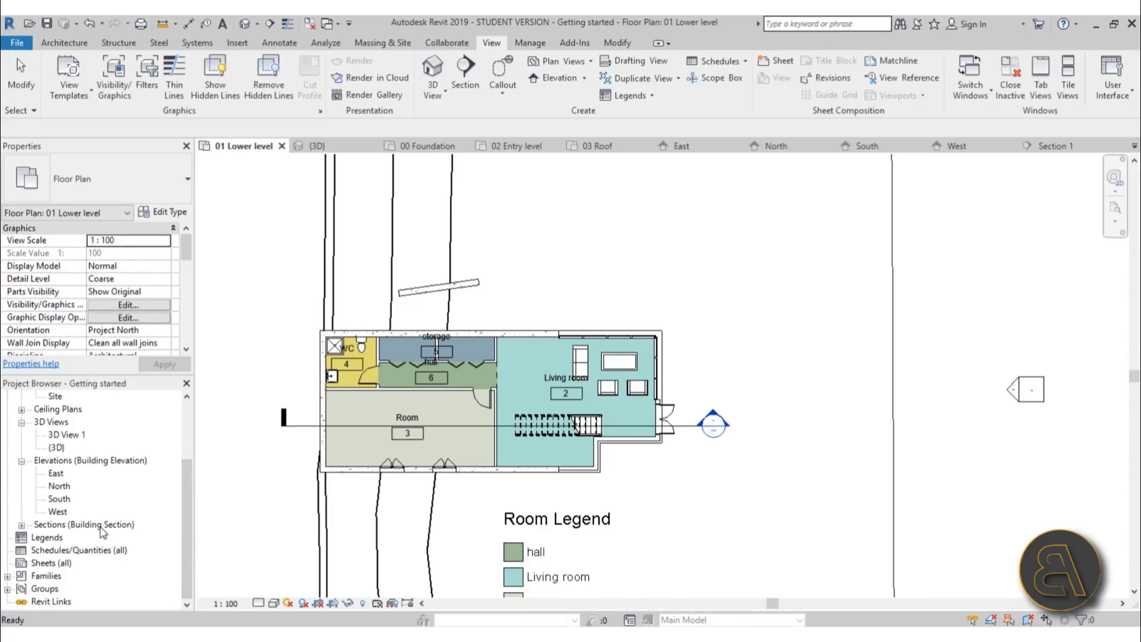
Rename Section 1 to 'Section Stair' in the Project Browser and open it.
left_click(22, 525)
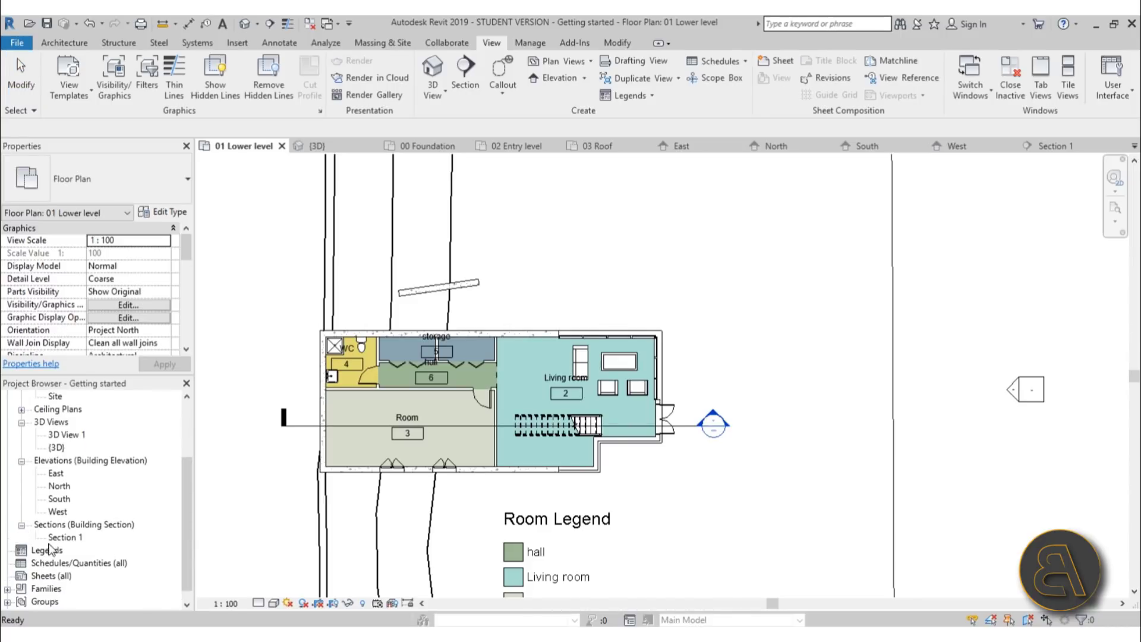
left_click(65, 537)
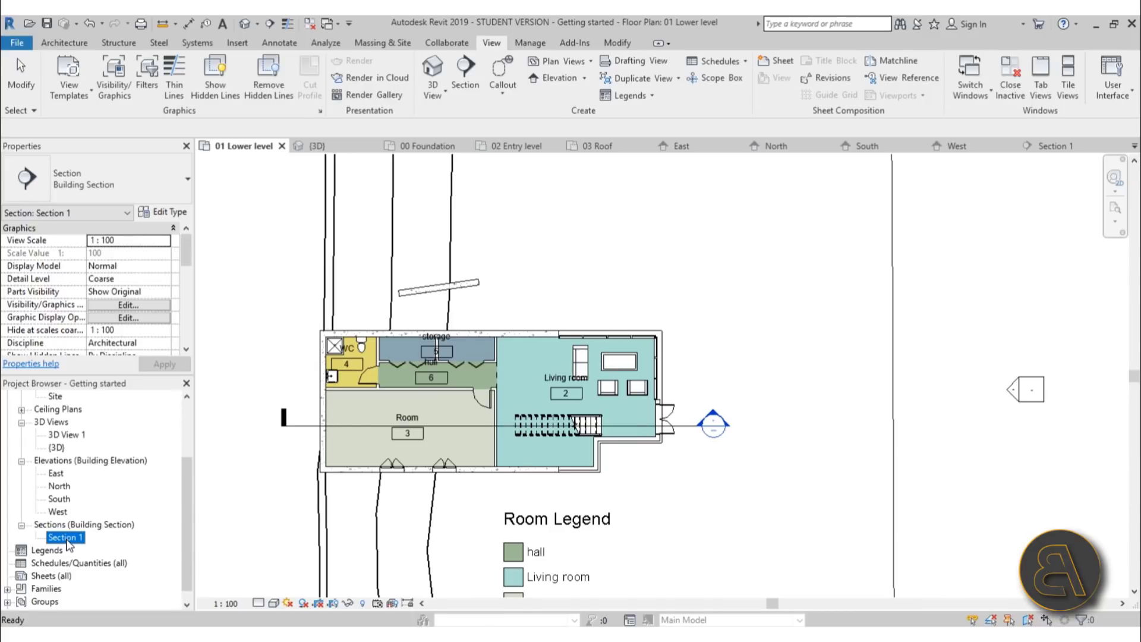
right_click(66, 538)
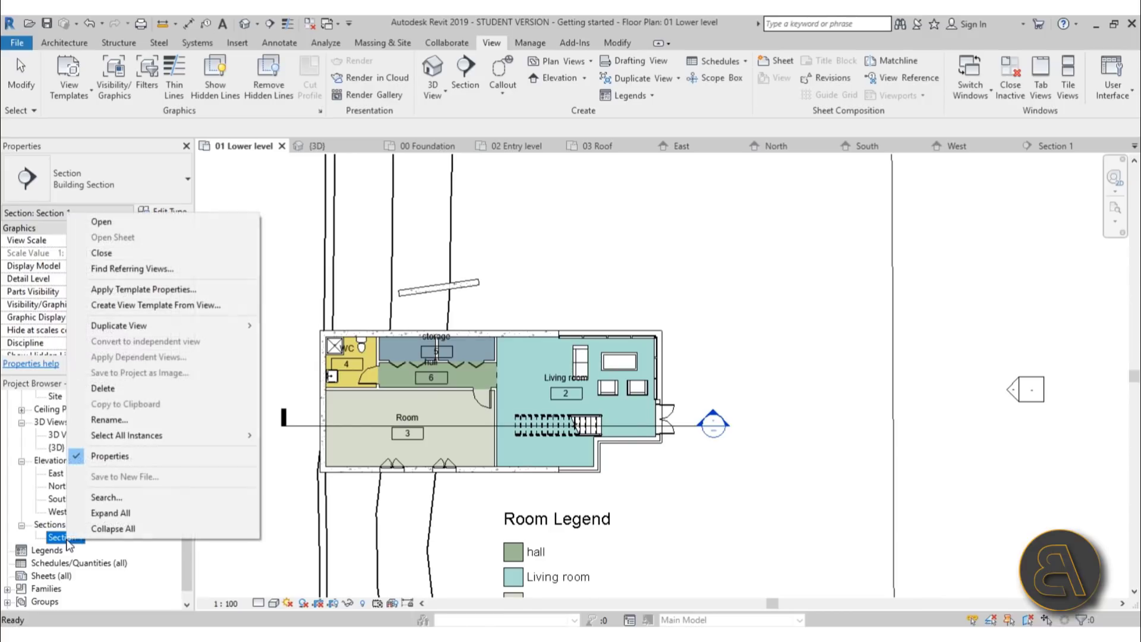
left_click(108, 419)
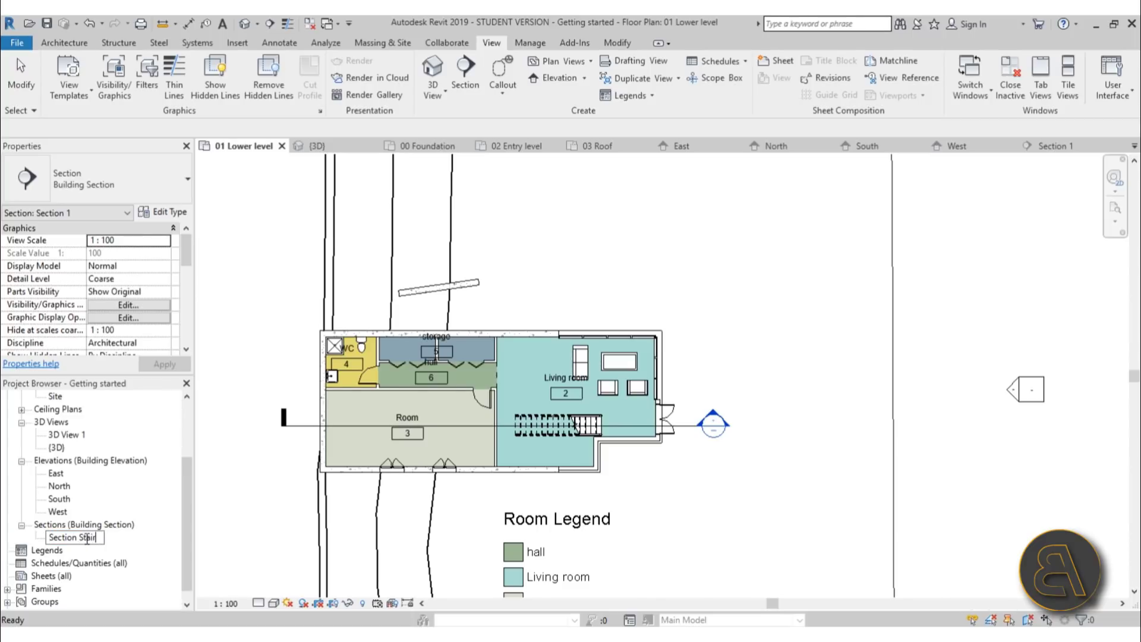
left_click(875, 462)
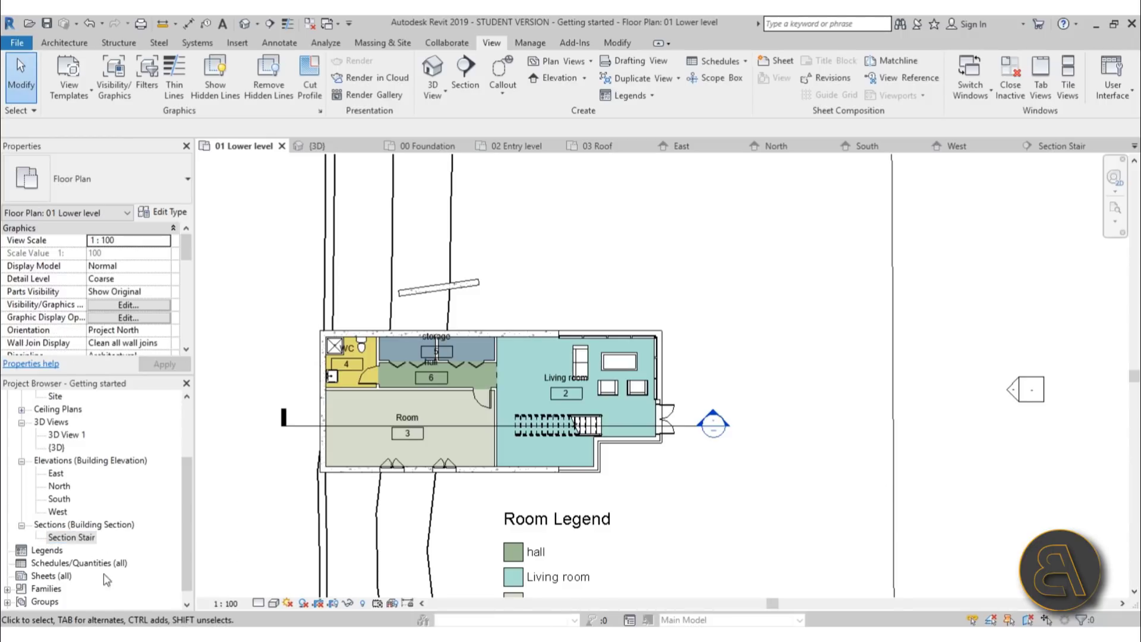
double_click(70, 537)
Try Fine detail level on Section Stair, then revert it to Coarse.
scroll(517, 439, "down", 2)
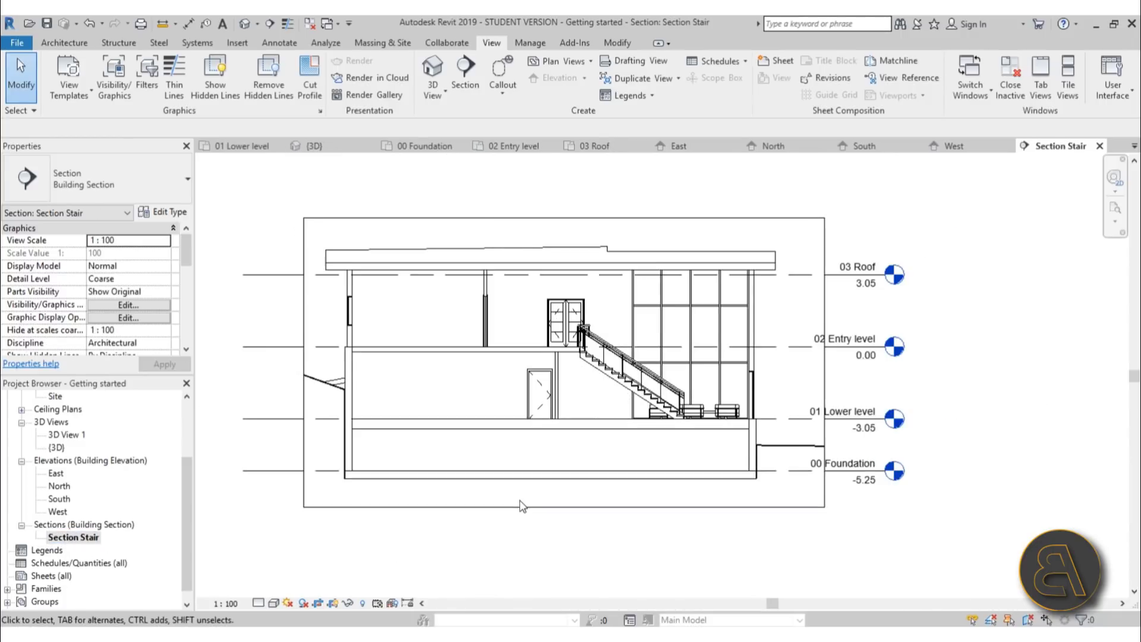
scroll(498, 477, "up", 1)
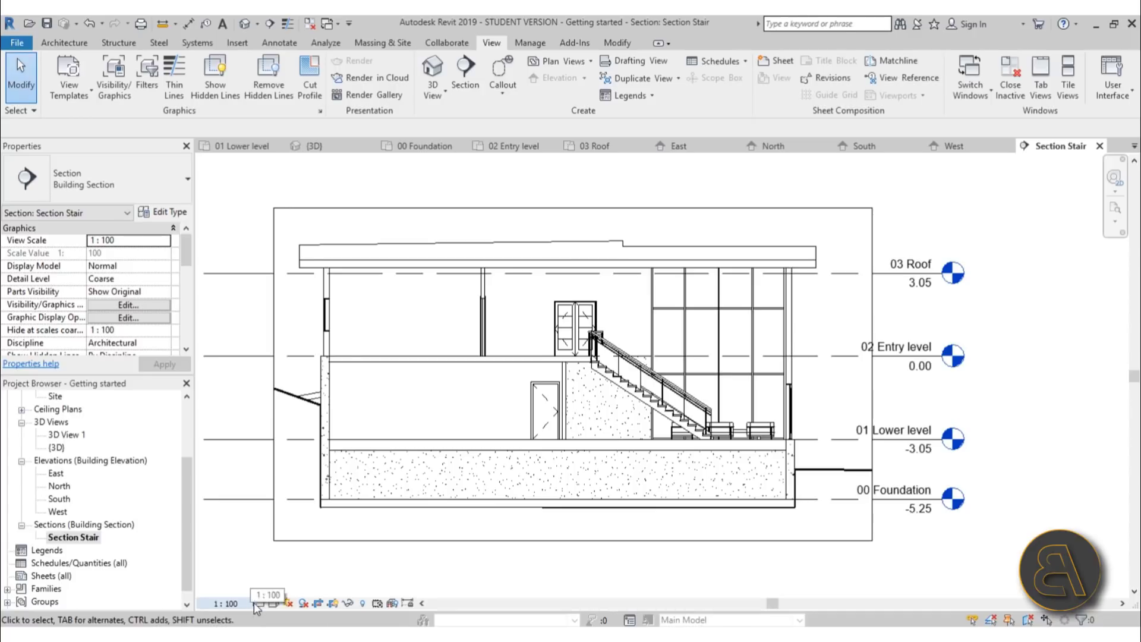
left_click(227, 603)
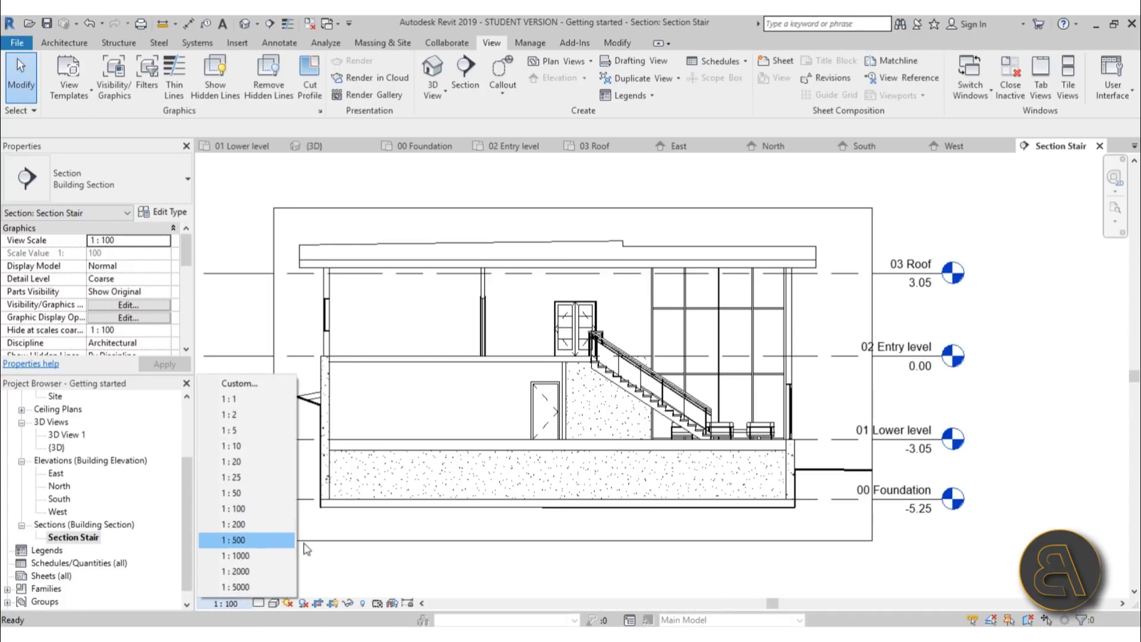
left_click(259, 603)
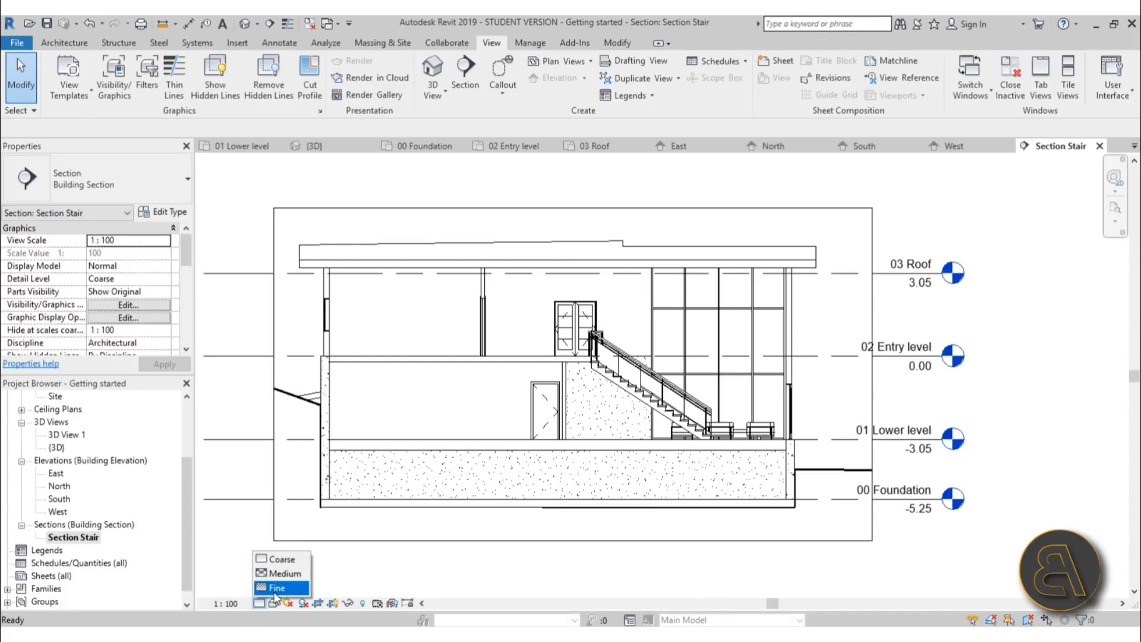
left_click(279, 588)
scroll(580, 328, "up", 5)
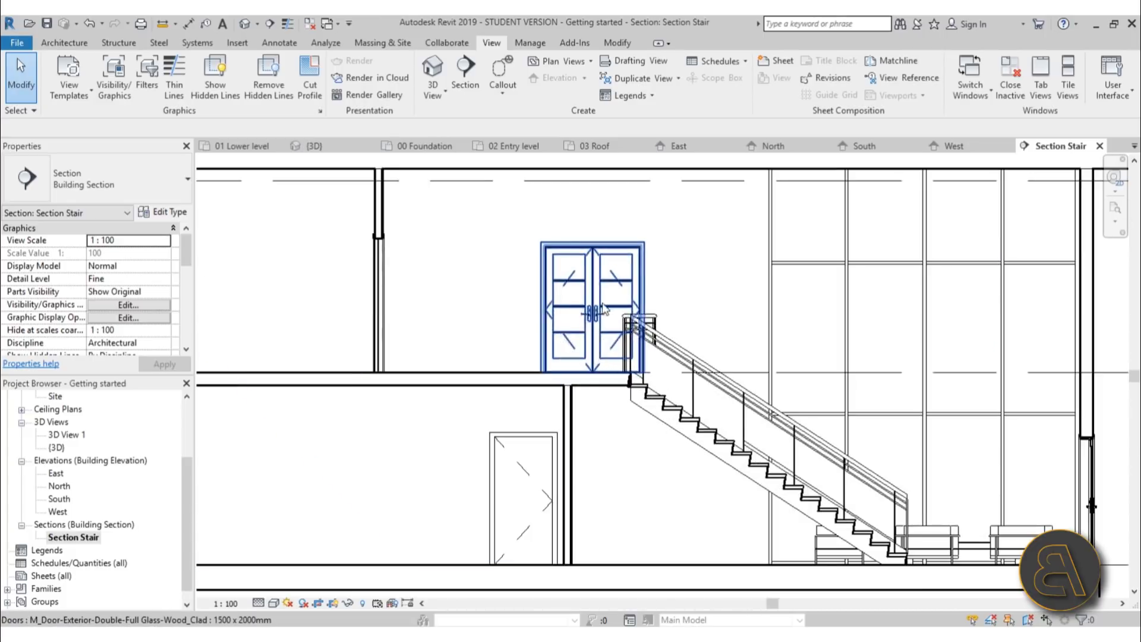
scroll(607, 308, "up", 1)
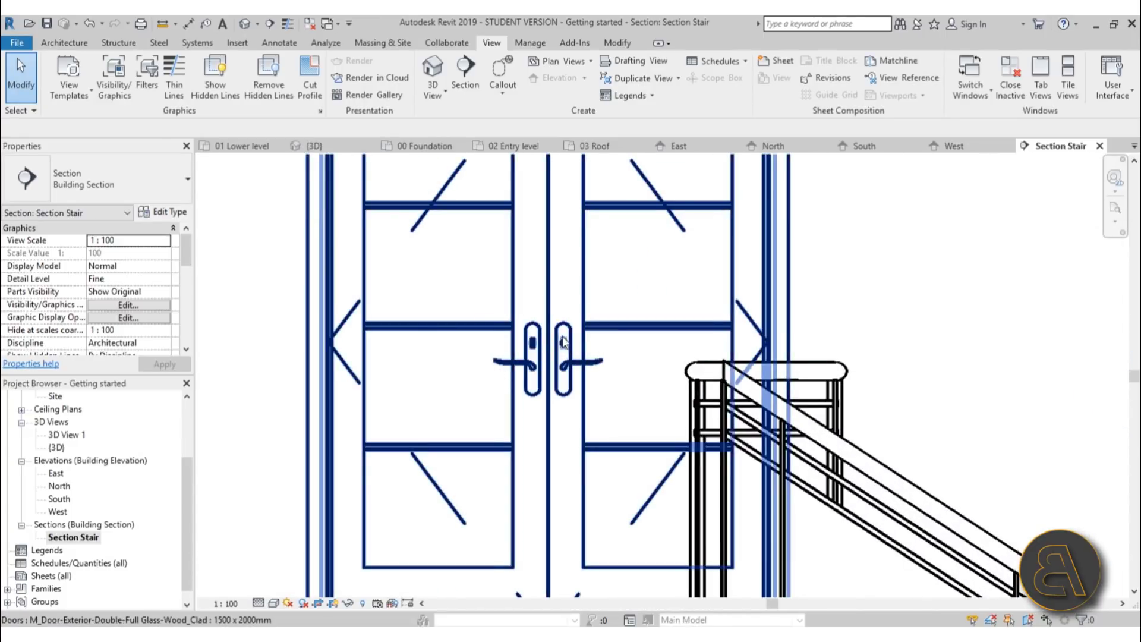
left_click(259, 603)
left_click(277, 559)
Set Section Stair back to Fine detail and centre the whole section in view.
scroll(502, 310, "down", 5)
scroll(380, 363, "down", 3)
scroll(272, 395, "up", 2)
middle_click_drag(272, 394, 282, 356)
left_click(259, 604)
left_click(271, 588)
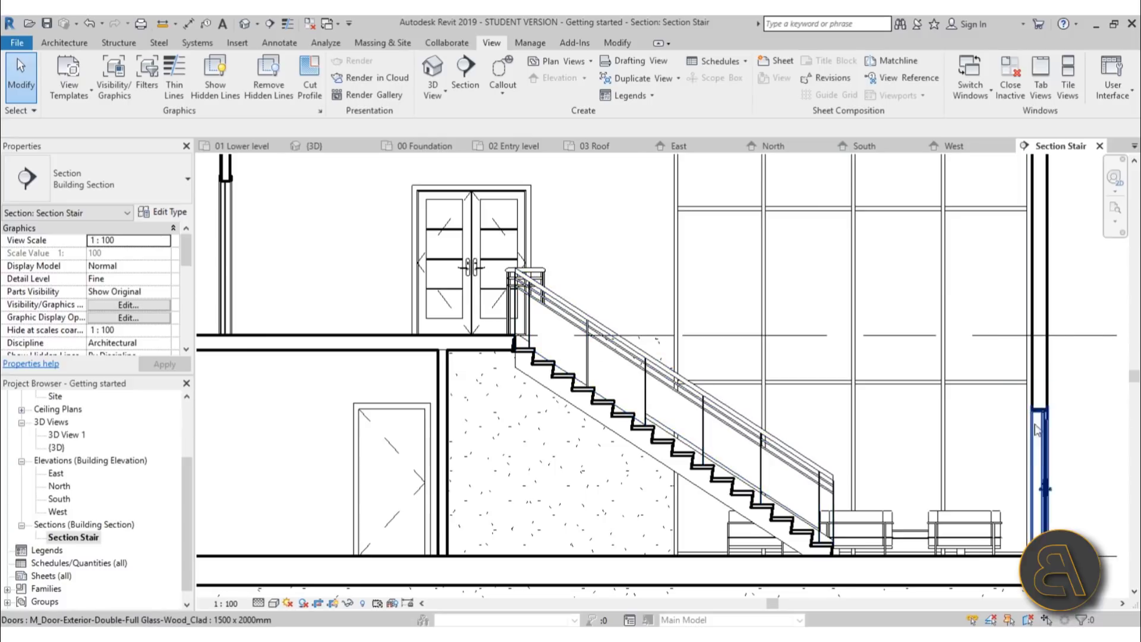
scroll(1027, 486, "up", 3)
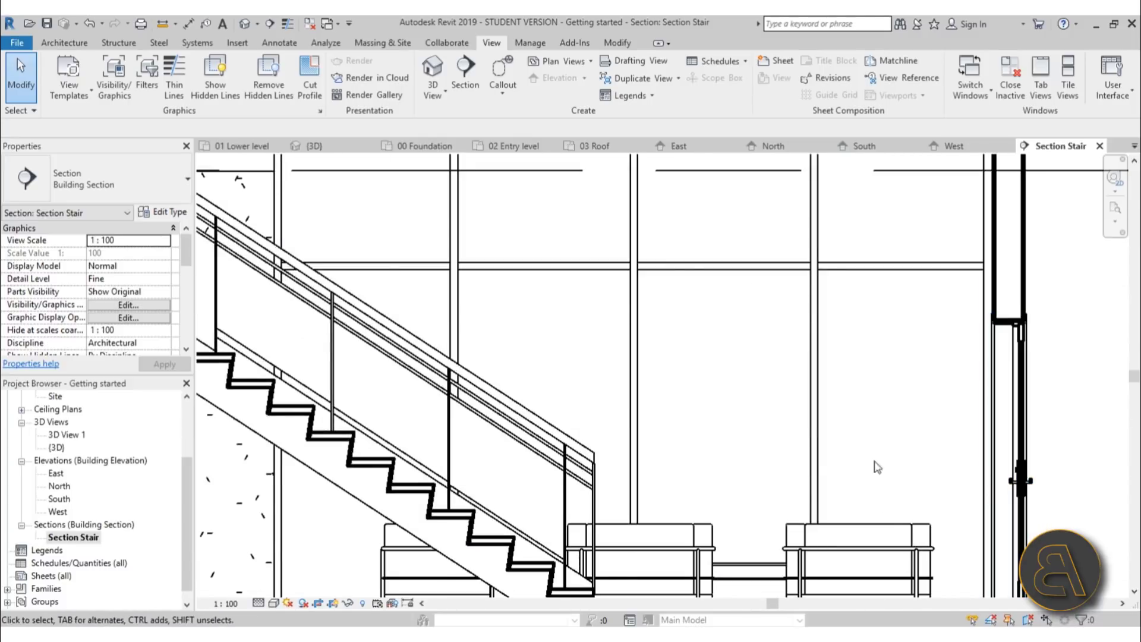
scroll(797, 469, "down", 3)
scroll(353, 260, "up", 3)
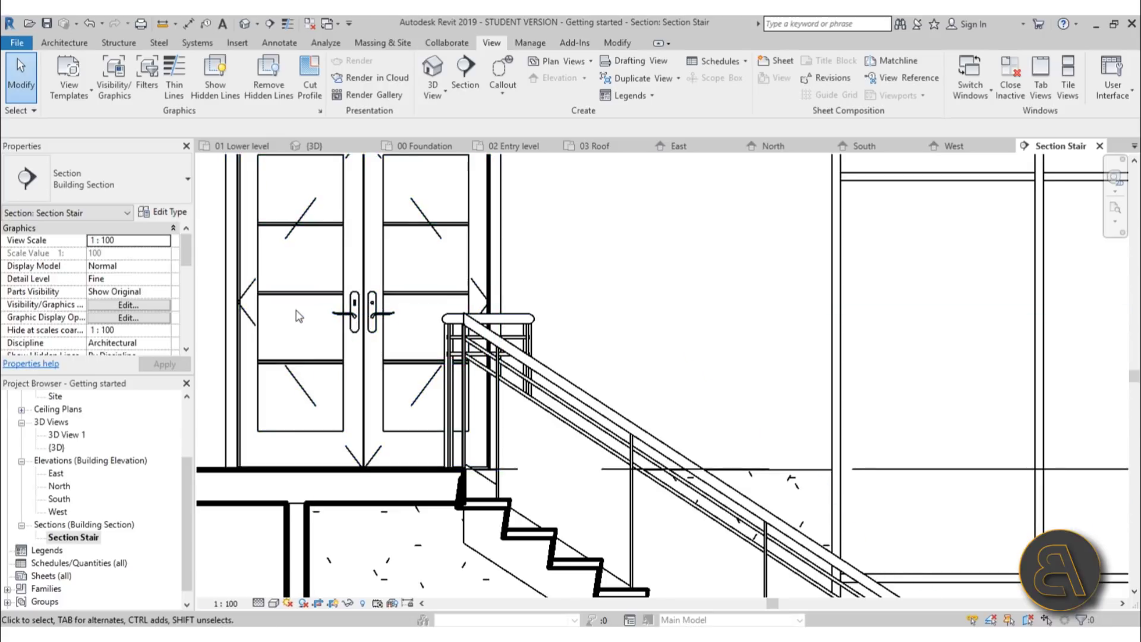
scroll(298, 317, "down", 3)
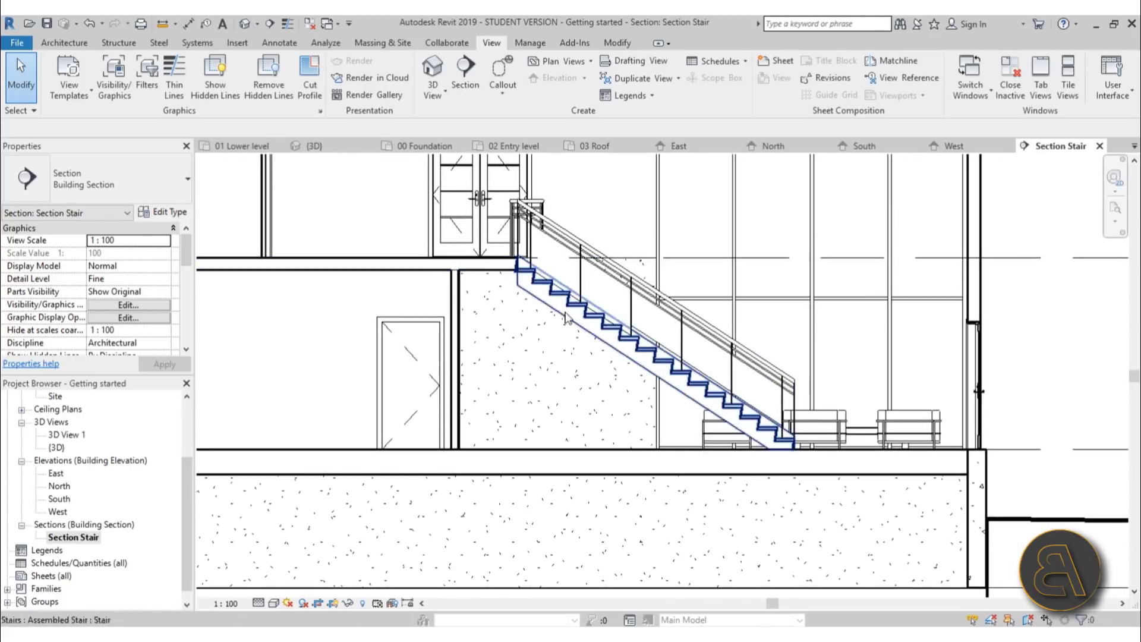
scroll(771, 457, "down", 2)
middle_click_drag(595, 383, 617, 408)
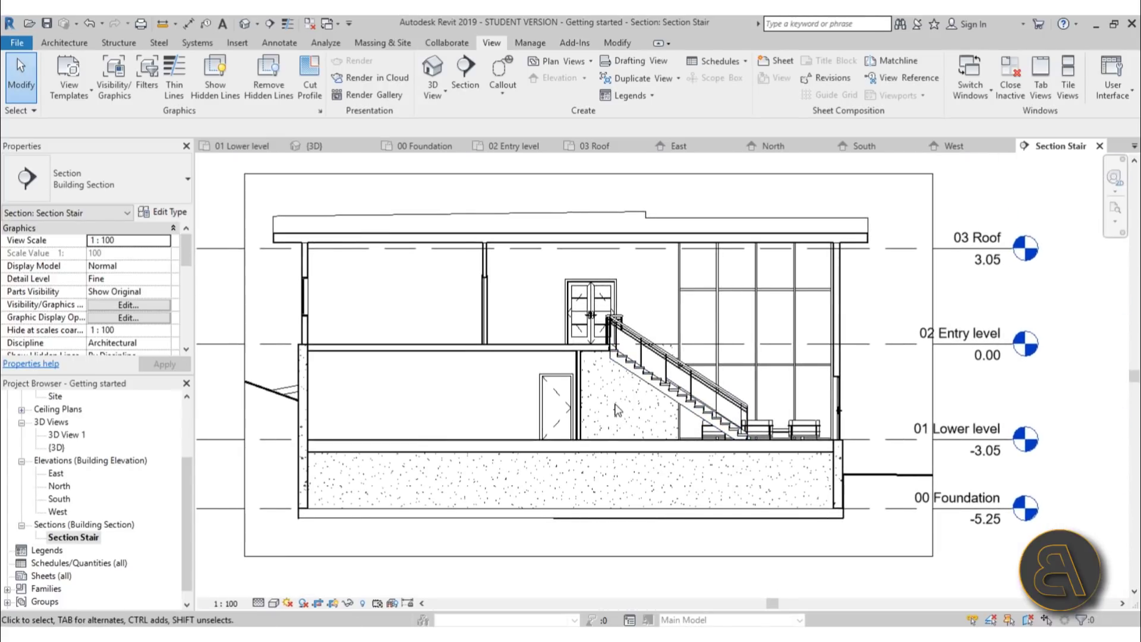